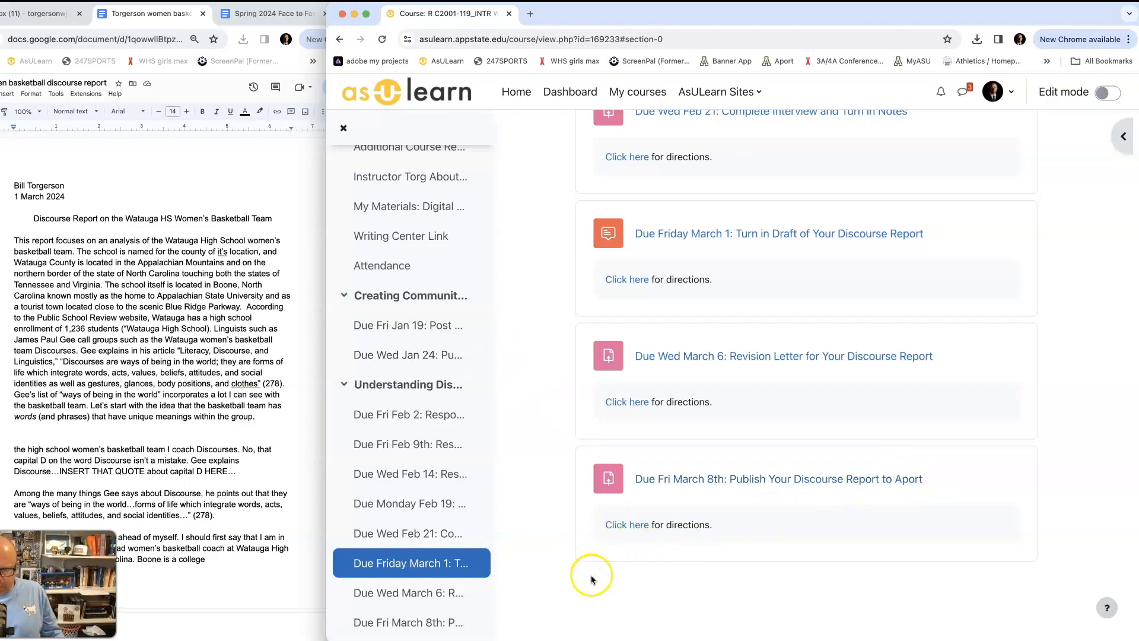
Step: Open the directions document for the assignment on publishing the Discourse Report to Aport, due Fri March 8th
left_click(632, 526)
left_click(767, 224)
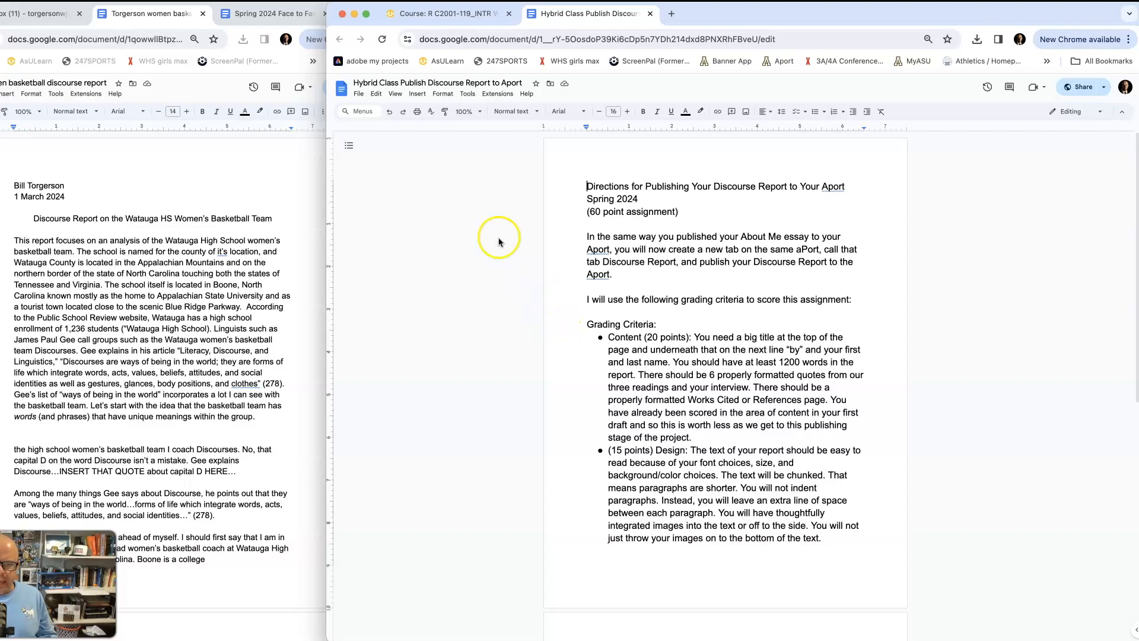
Step: Return to the course page and open the Aportfolio log-in page from the course resources
left_click(457, 16)
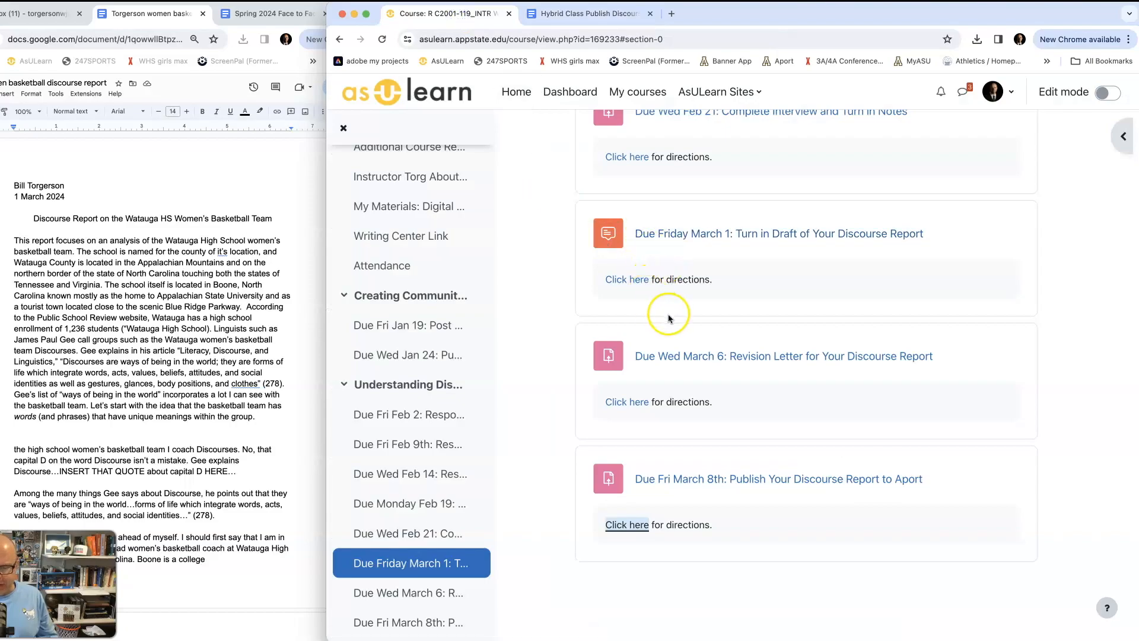
scroll(666, 318, "up", 20)
scroll(666, 316, "down", 5)
scroll(667, 315, "down", 5)
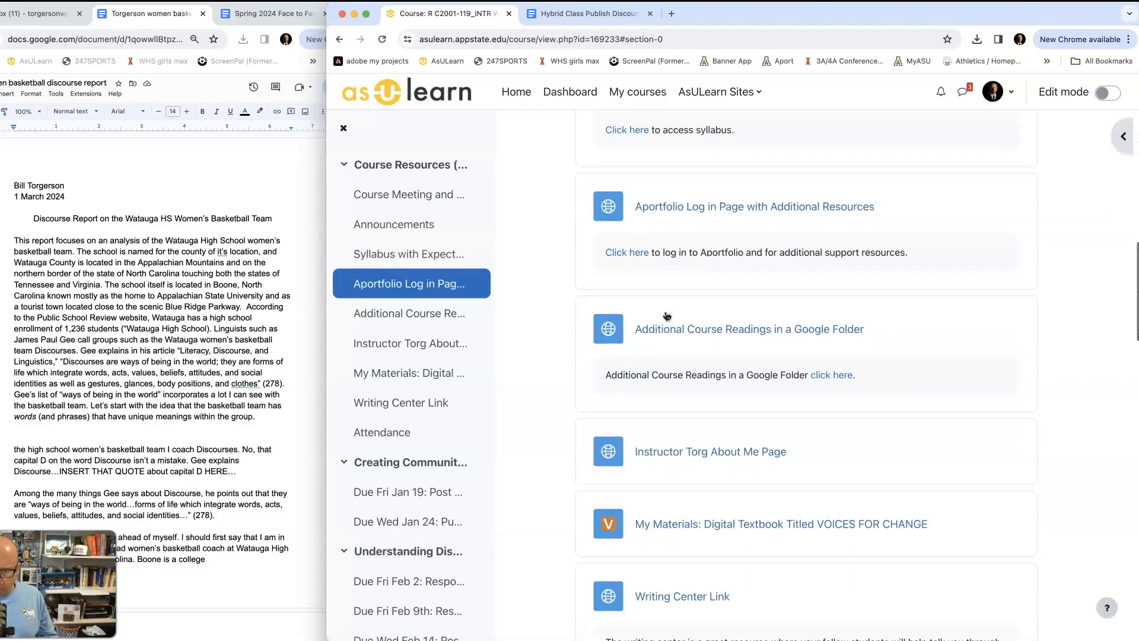
left_click(694, 243)
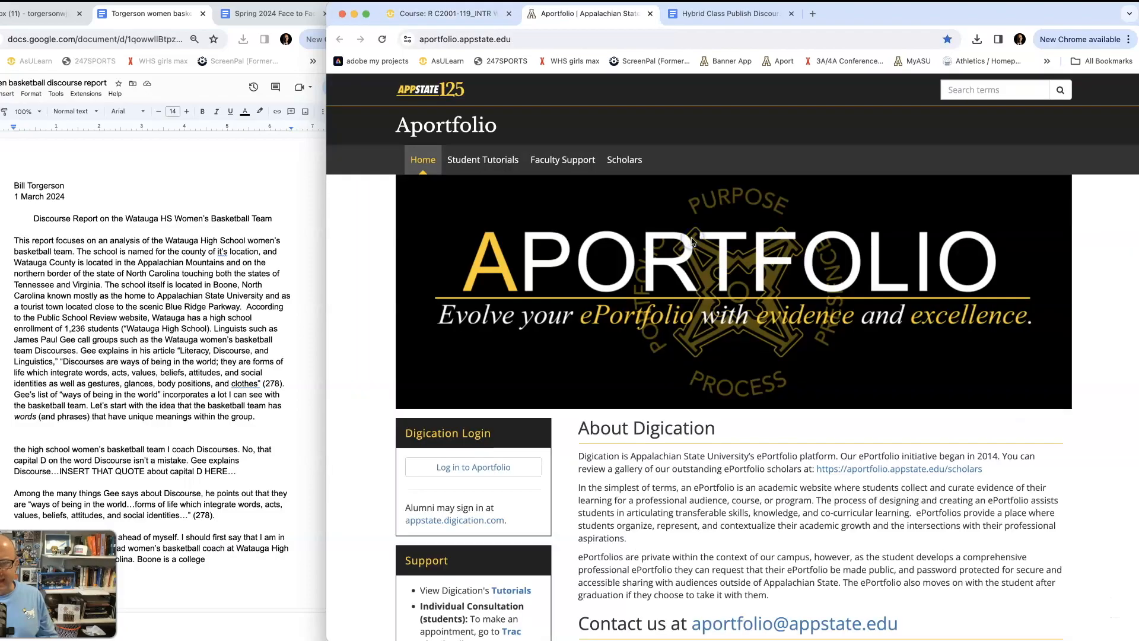
Step: Log in to Aportfolio and open the WritingWithTorg ePortfolio
scroll(627, 336, "down", 3)
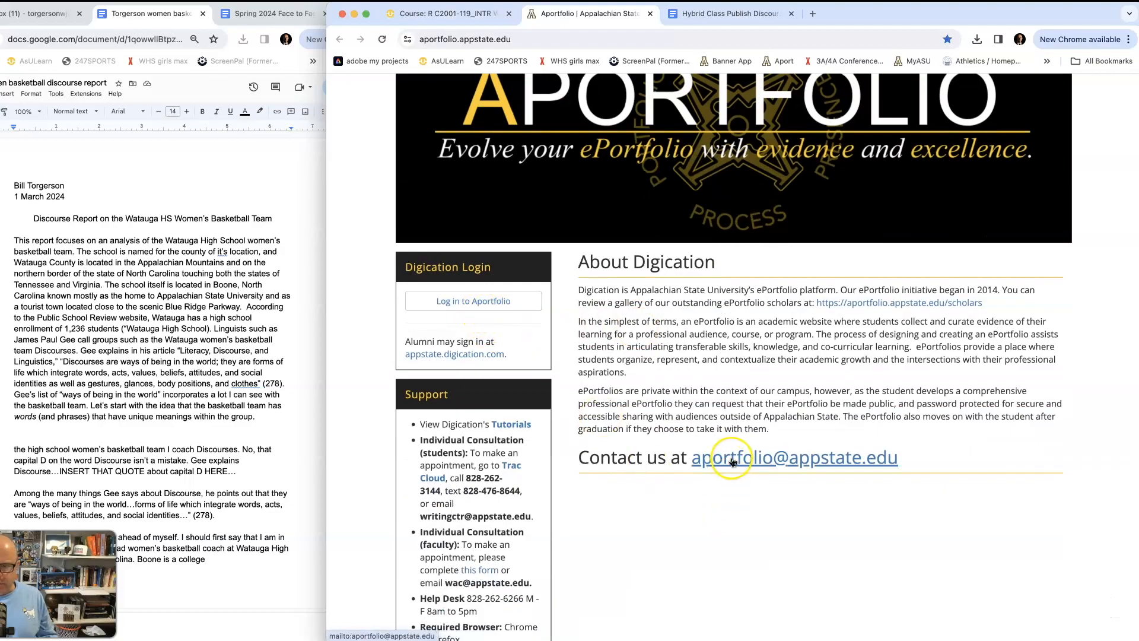
scroll(733, 463, "down", 3)
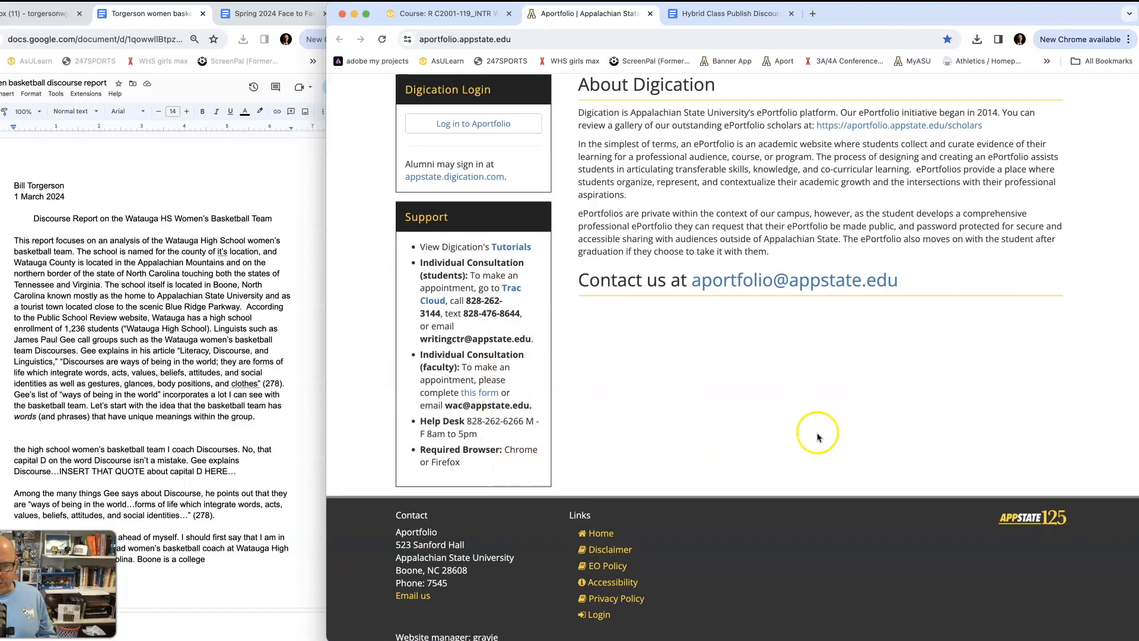
scroll(807, 418, "up", 5)
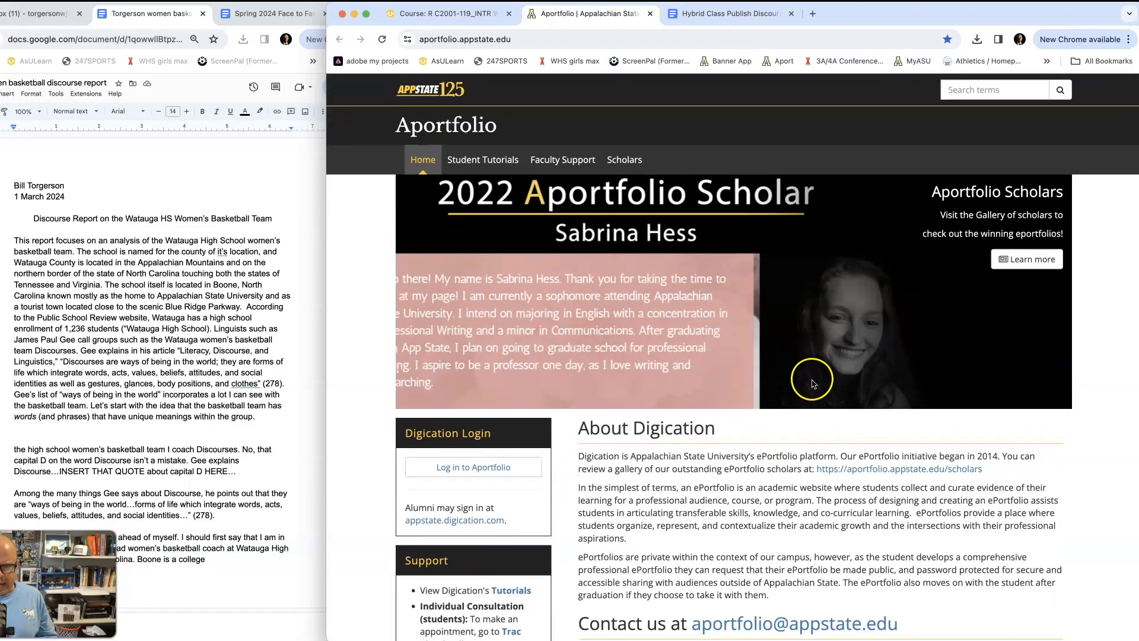
left_click(445, 467)
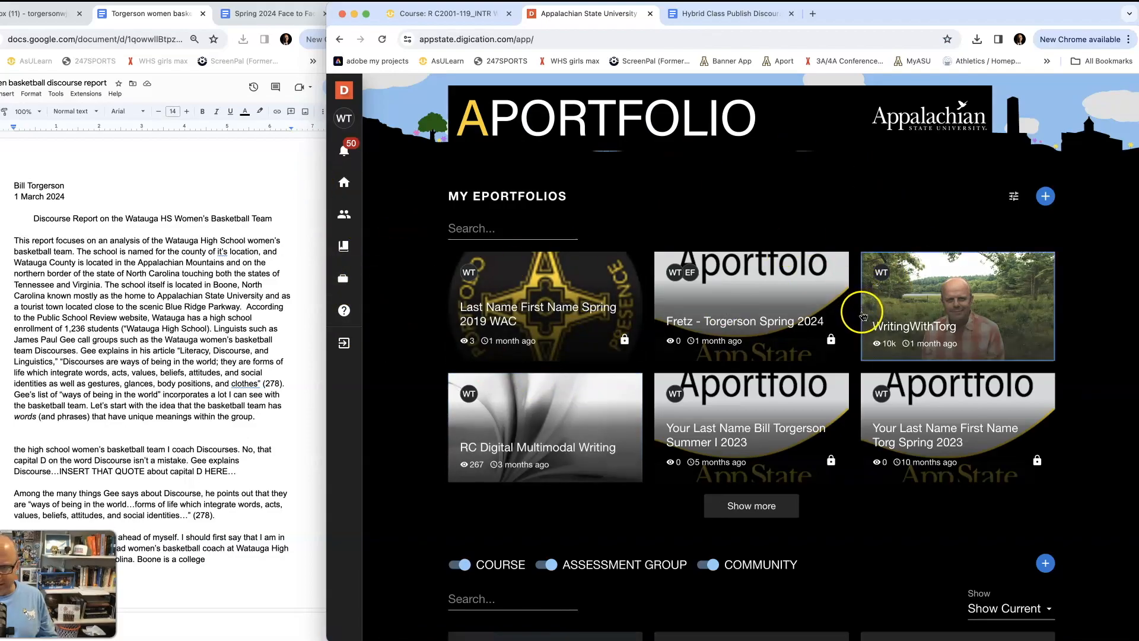
left_click(975, 314)
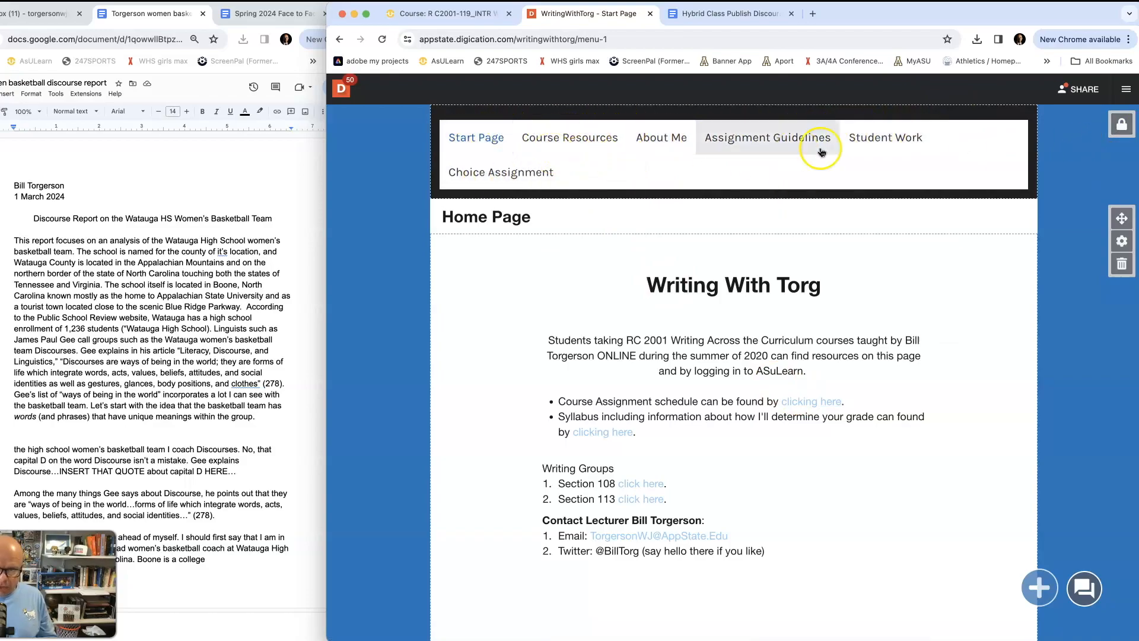
Step: Unlock the header section, add a new page named Discourse Report to the navigation menu, and save the page settings
left_click(1121, 126)
mouse_move(959, 193)
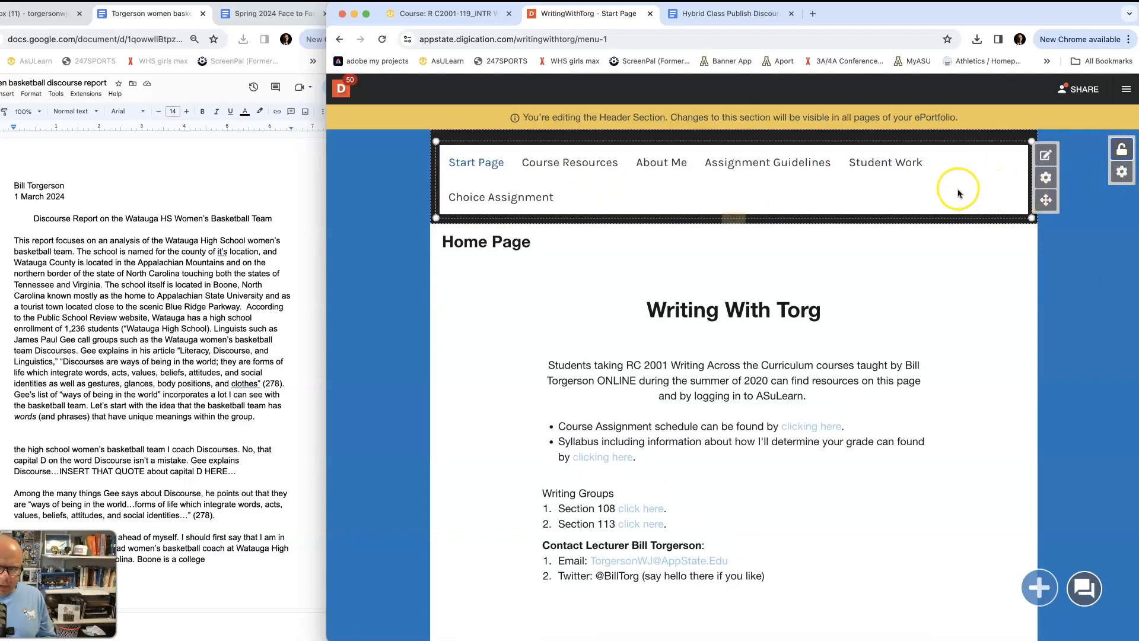
left_click(1046, 156)
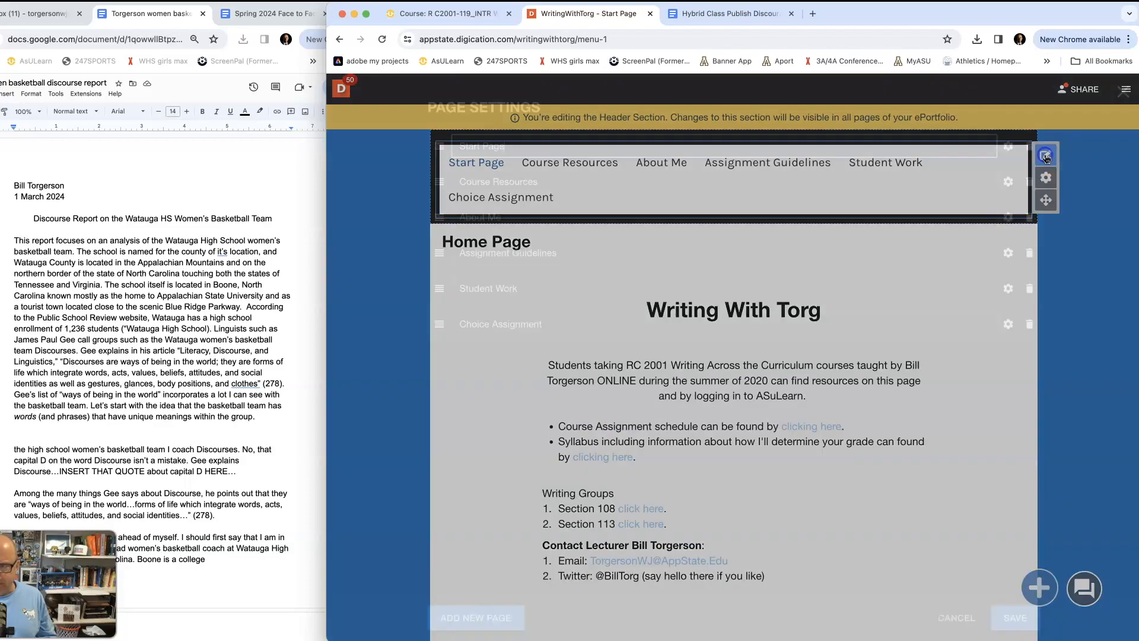
left_click(483, 618)
left_click(503, 361)
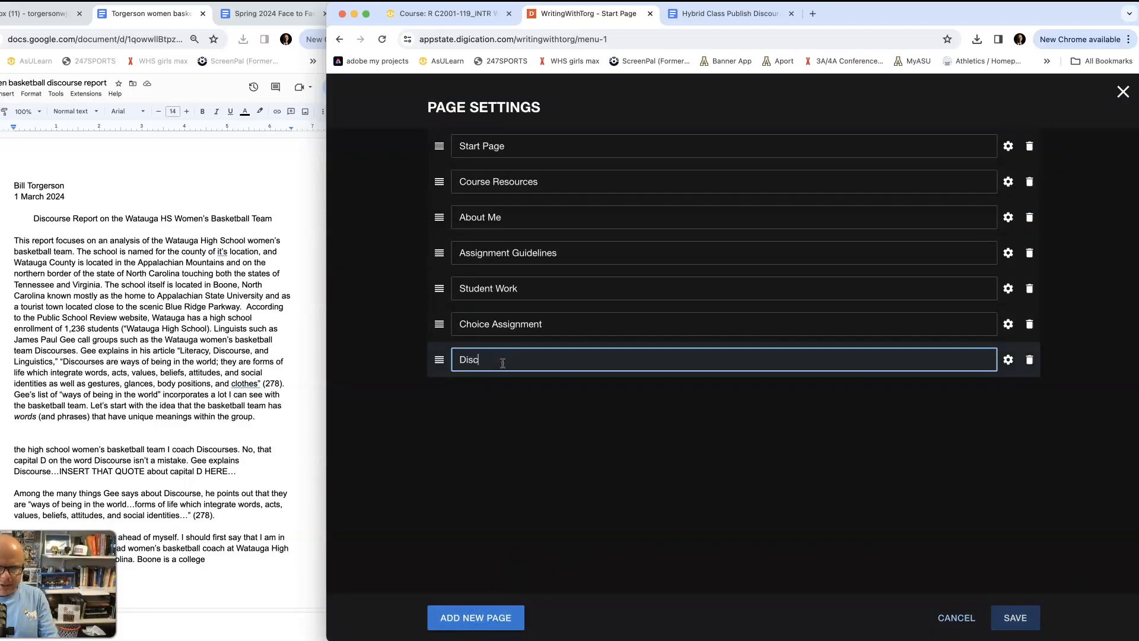
type("Discourse Report")
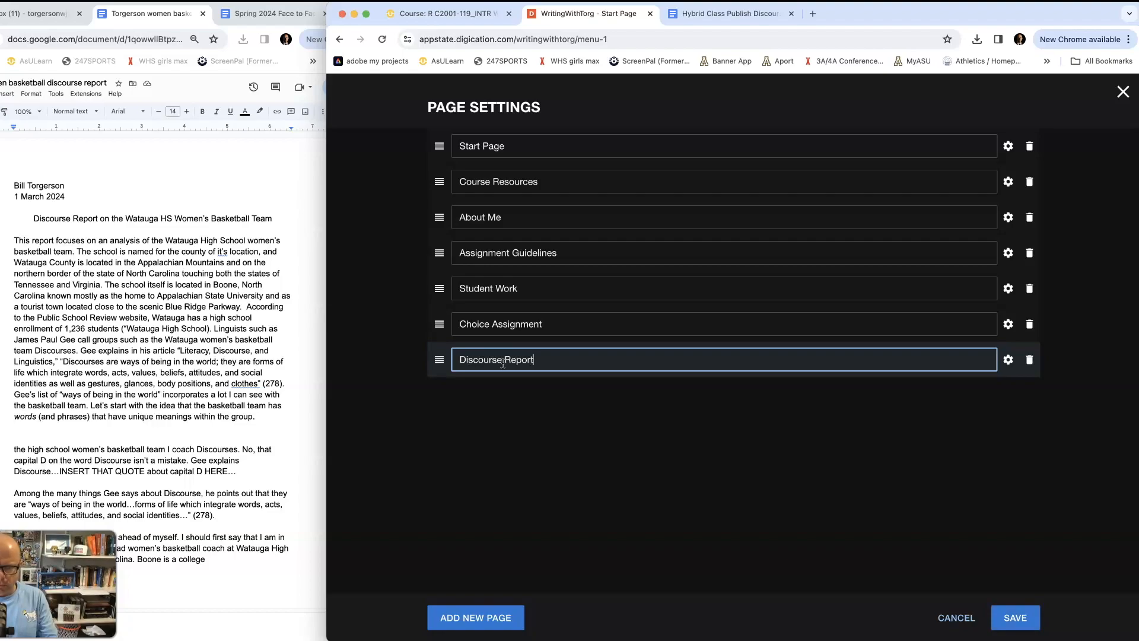
left_click(1015, 618)
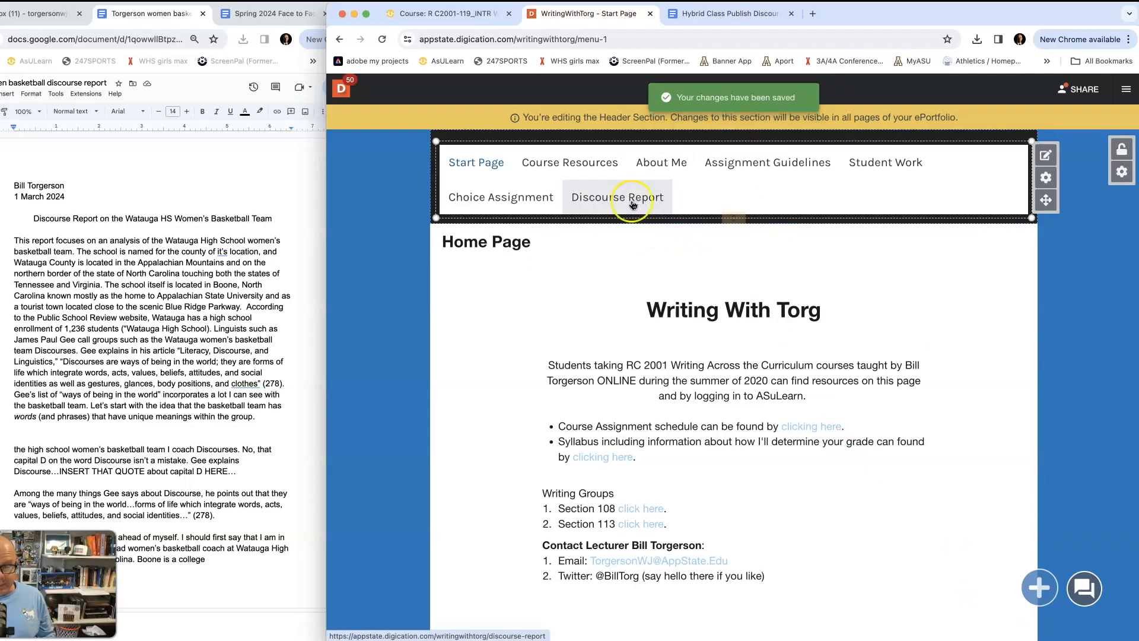
Step: Examine the ePortfolio's share settings and the options for publishing the changes
left_click(1091, 94)
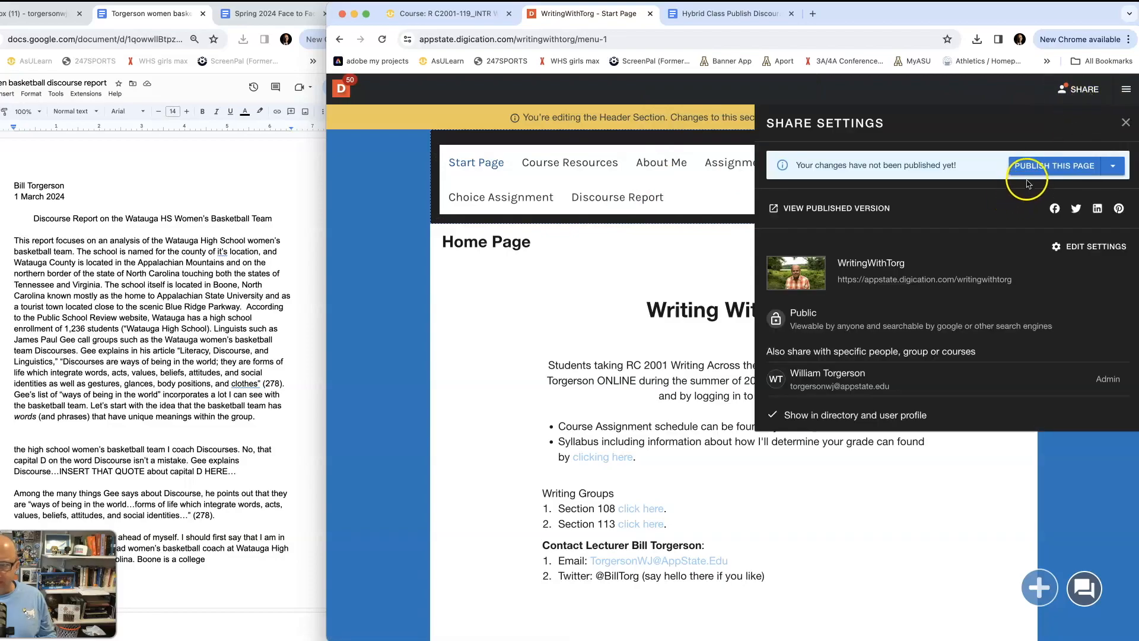
left_click(1114, 167)
left_click(1115, 169)
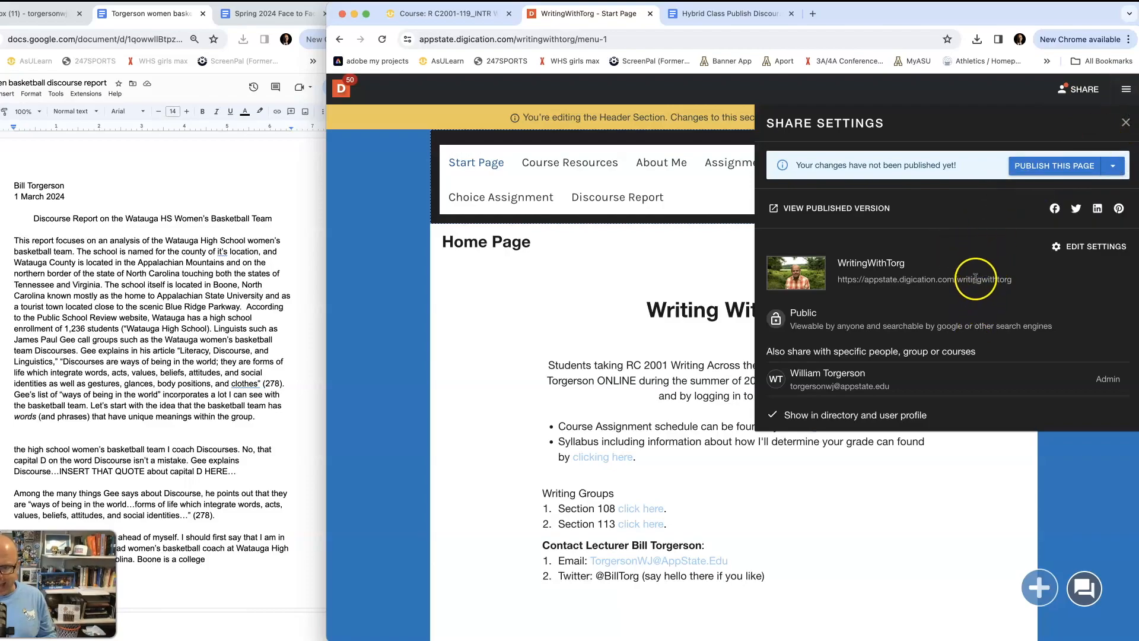
left_click(460, 305)
Step: Go to the new Discourse Report page and close the share settings
left_click(620, 170)
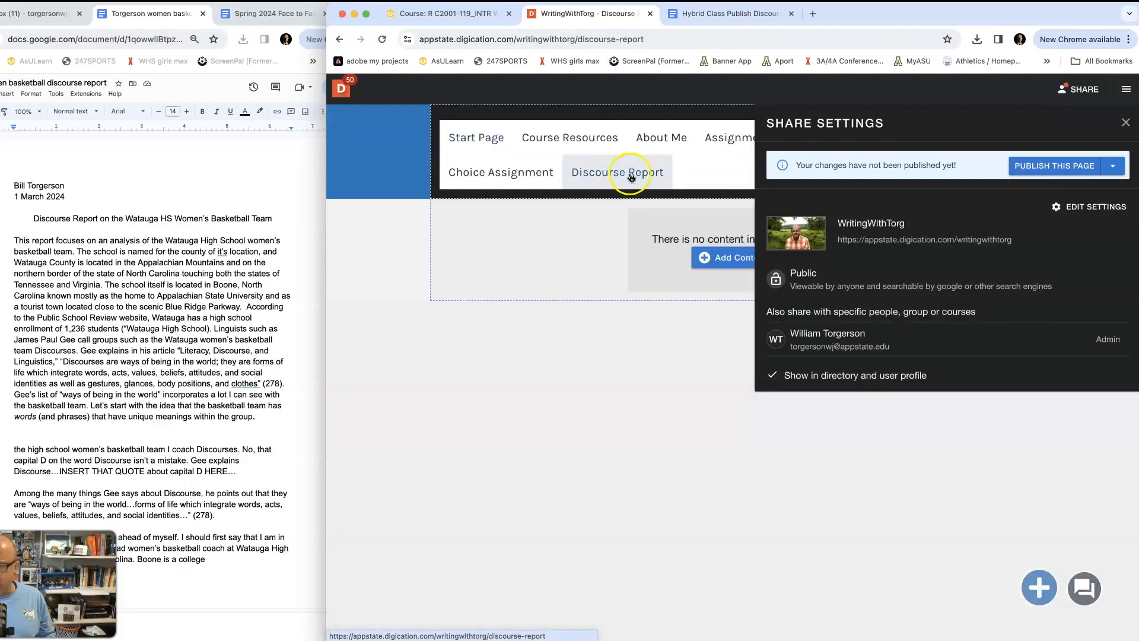
left_click(1125, 122)
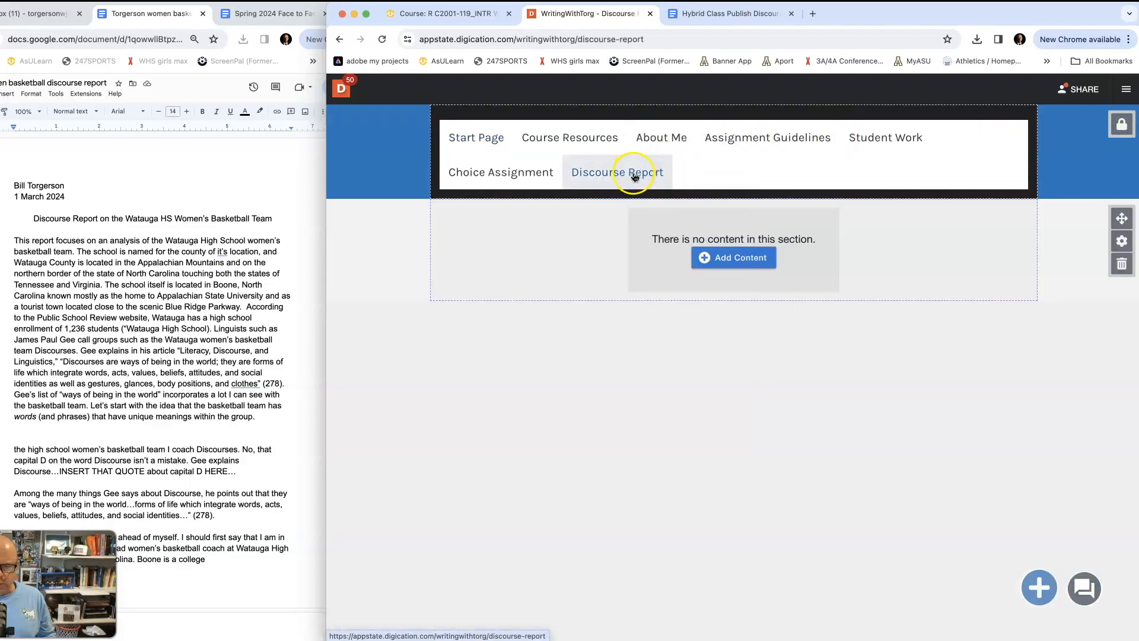
left_click(634, 174)
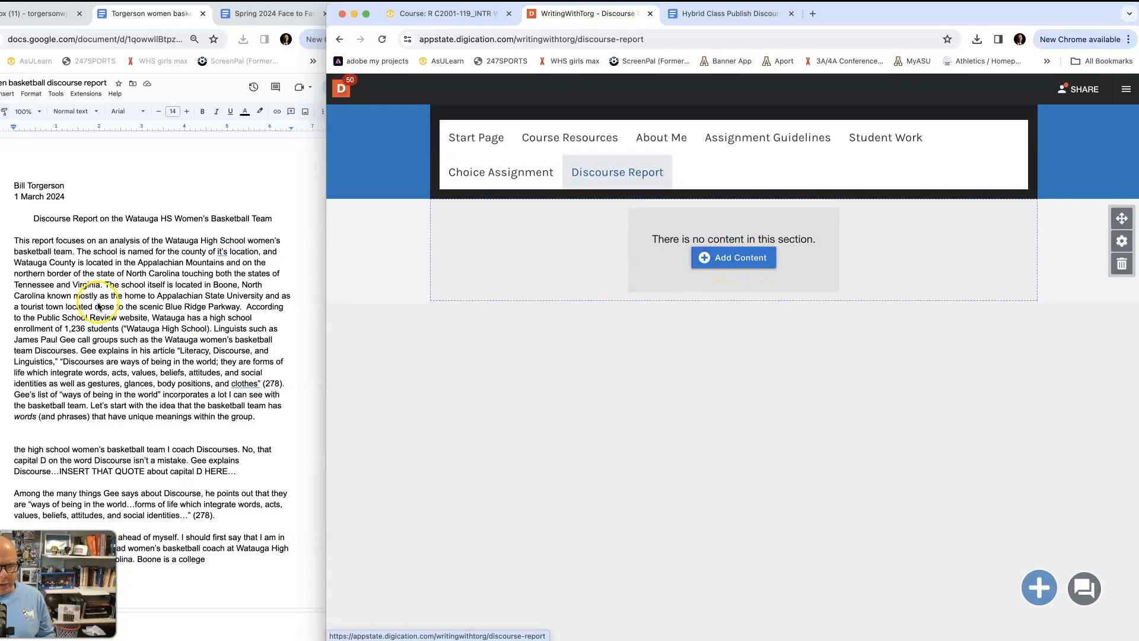
Step: Add a rich text block to the empty section of the Discourse Report page
left_click(736, 264)
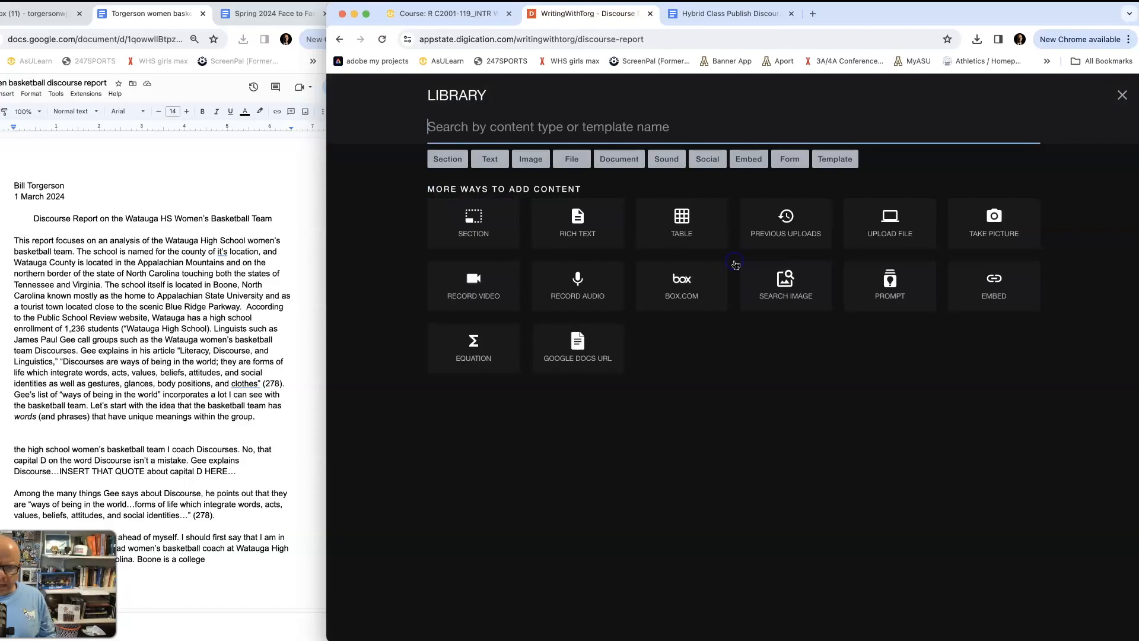
left_click(580, 229)
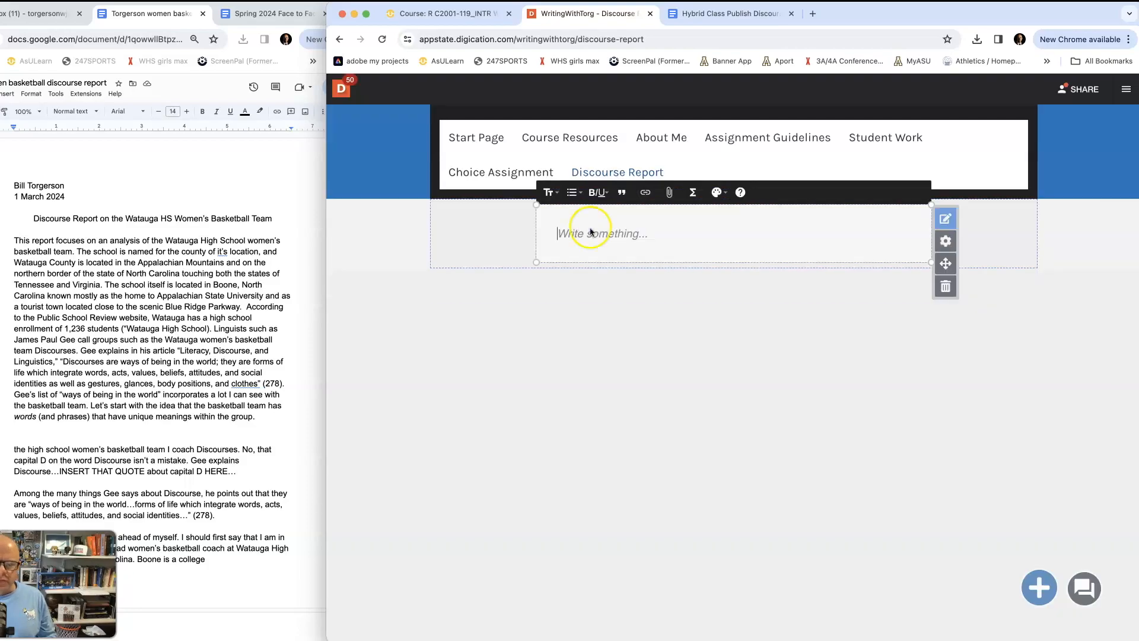
left_click(465, 302)
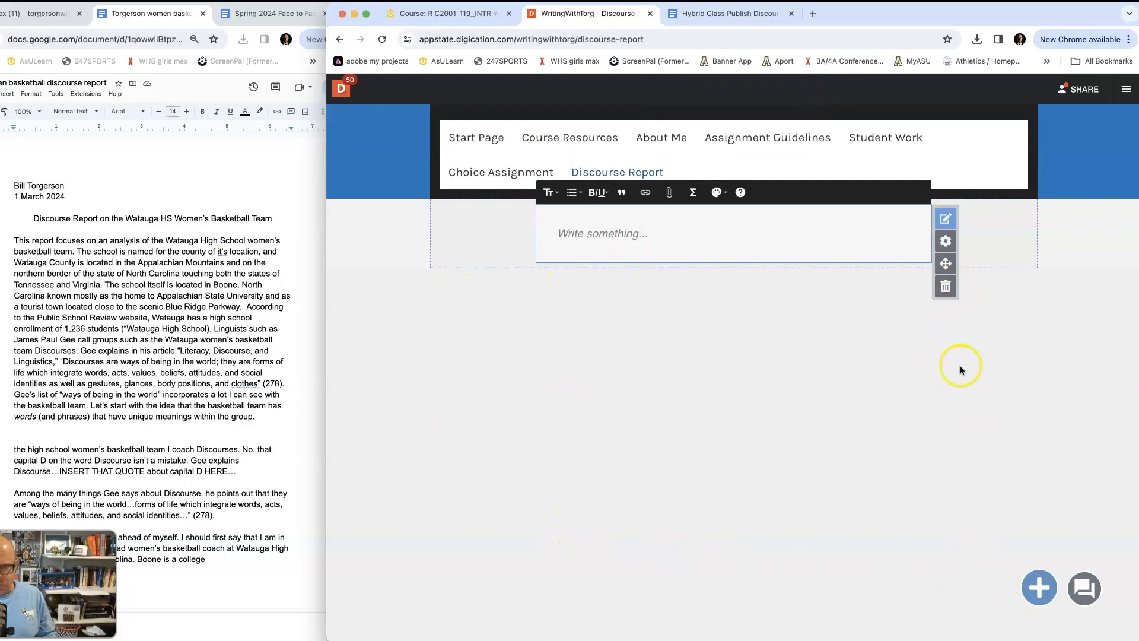
left_click(670, 236)
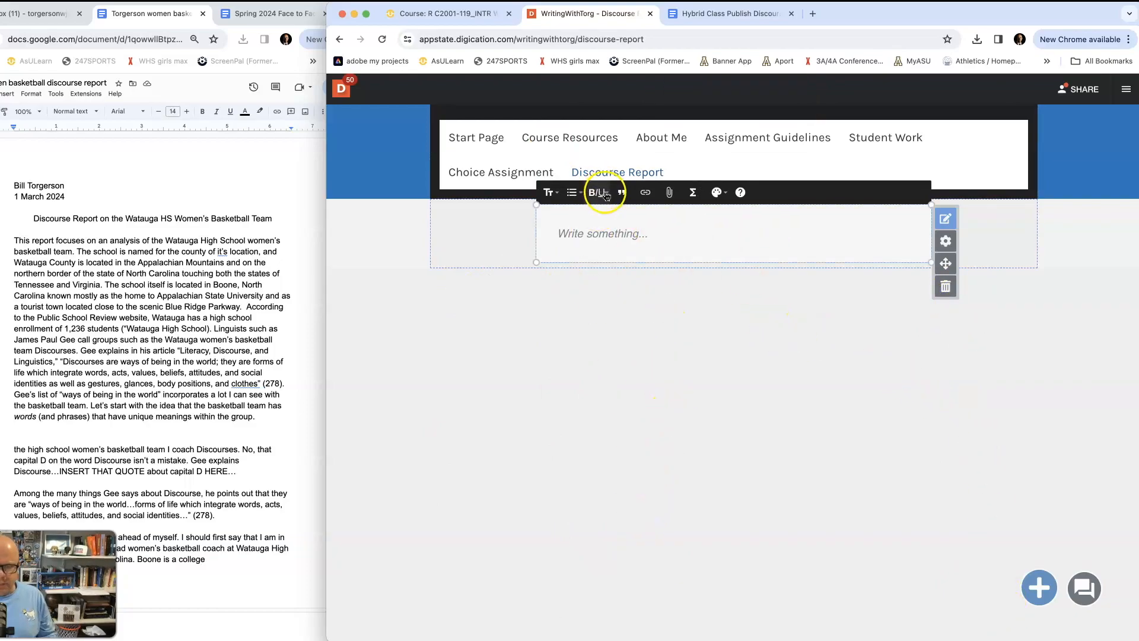
left_click(610, 256)
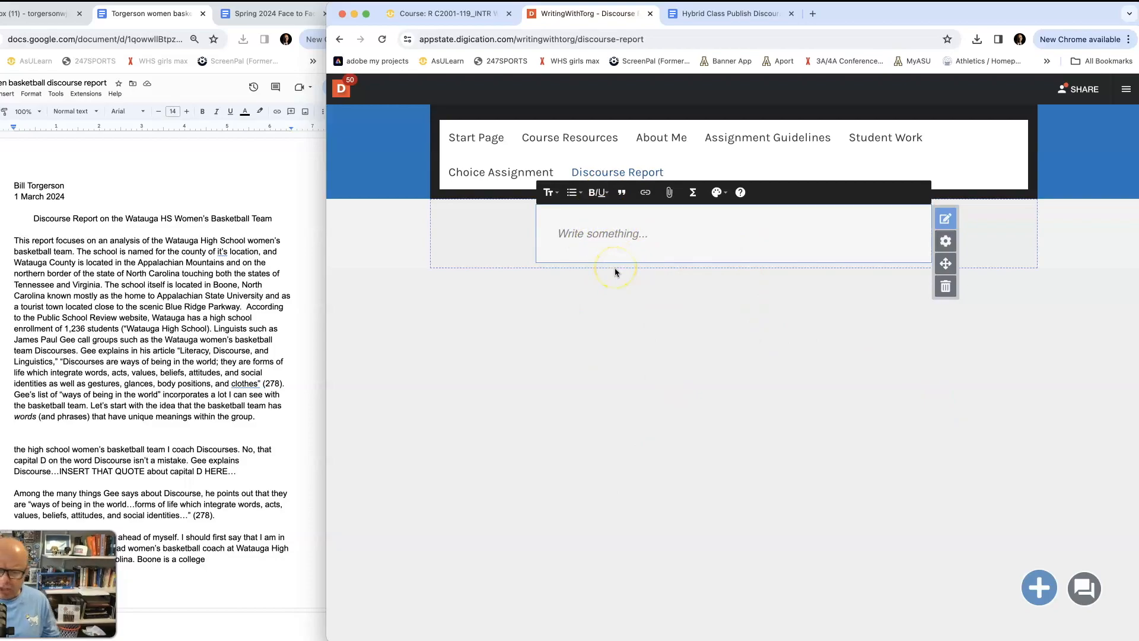
left_click(590, 259)
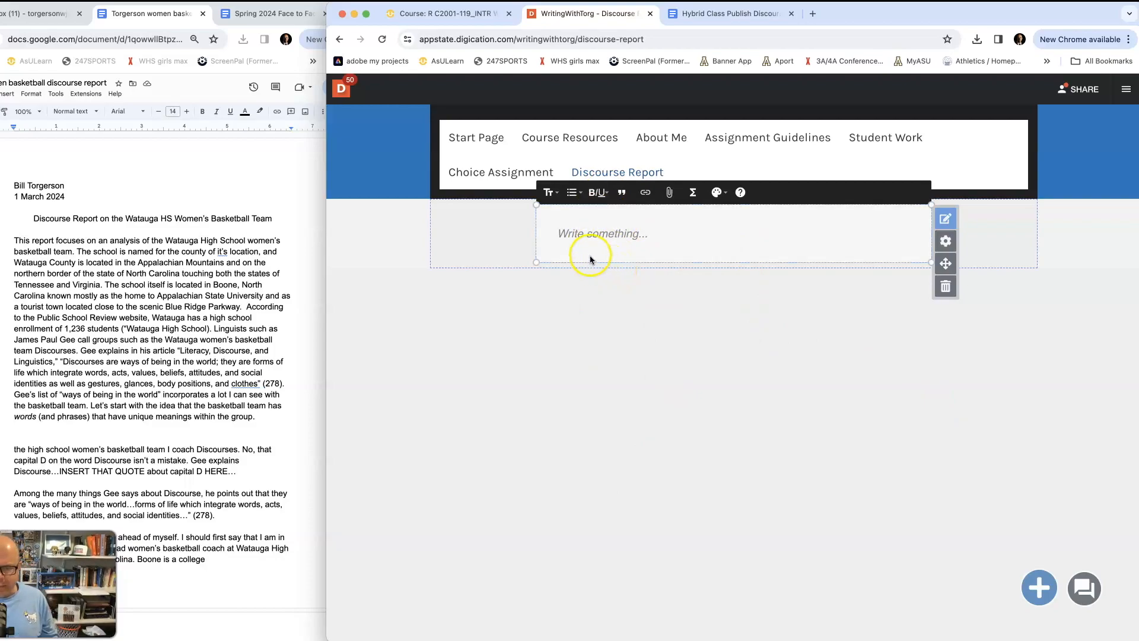
Step: Copy the title "Discourse Report on the Watauga HS Women's Basketball Team" from the Google Docs report into the rich text block
left_click(240, 217)
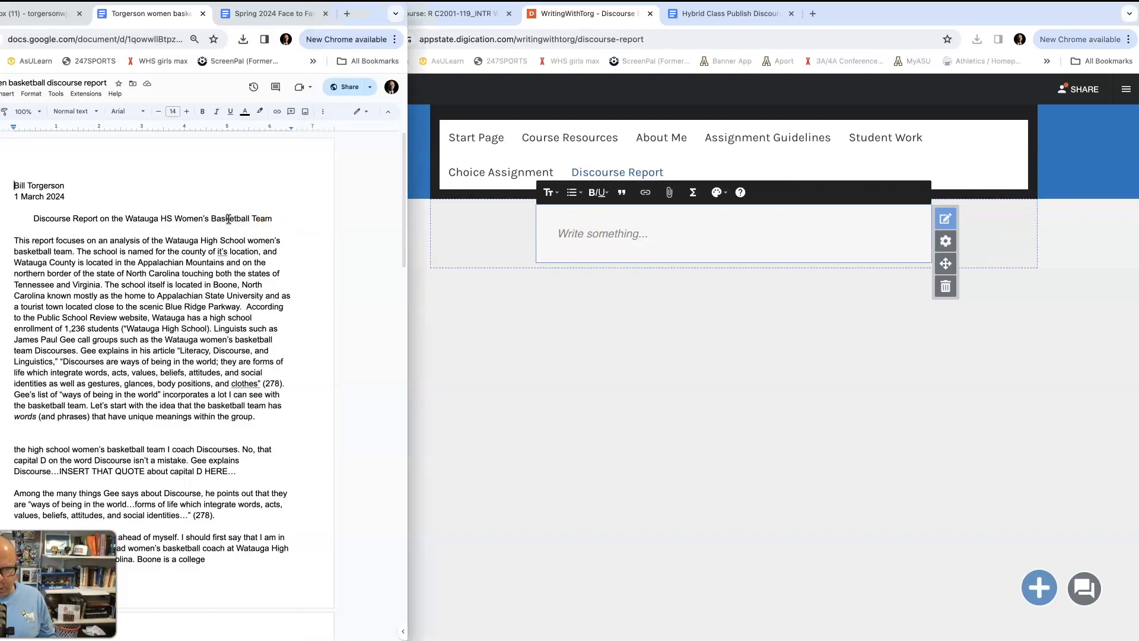
triple_click(228, 219)
key("super+c")
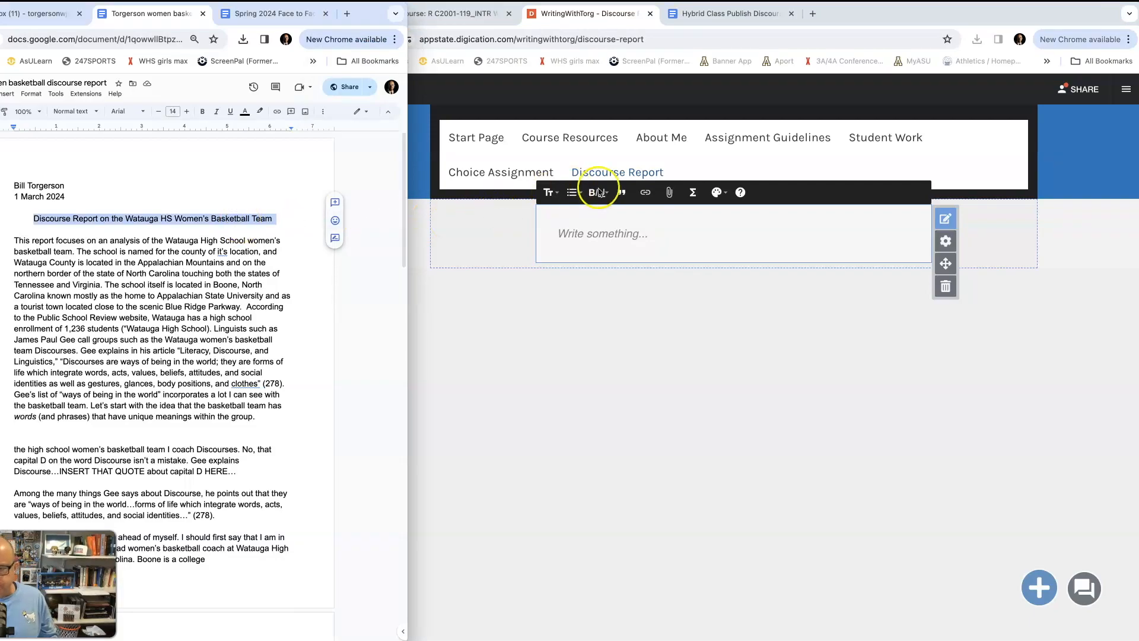
left_click(594, 232)
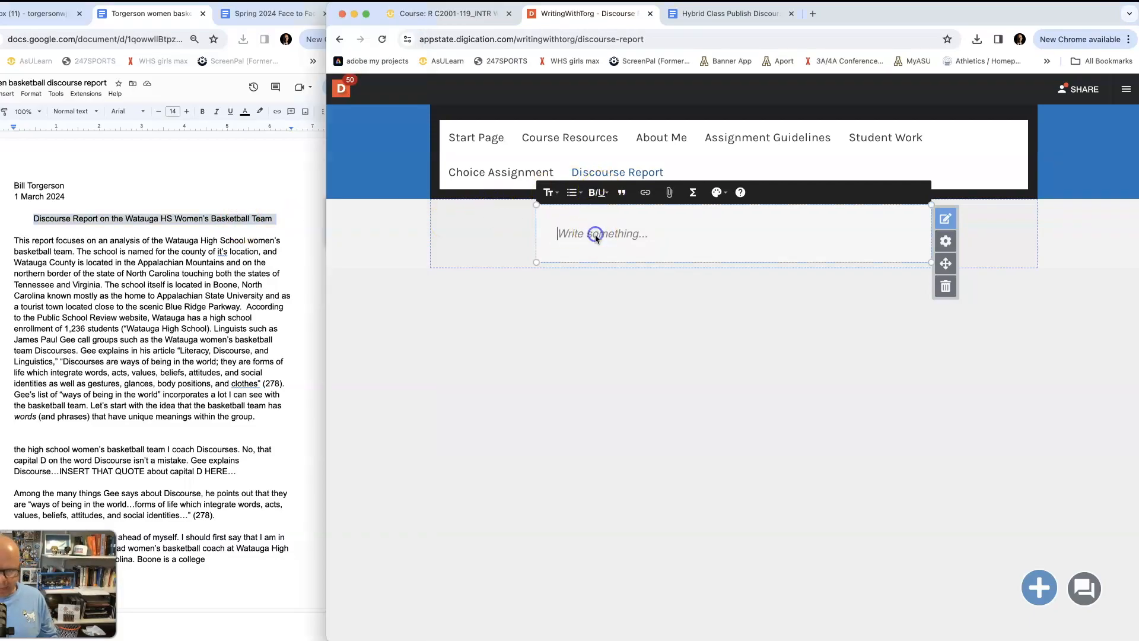
key("super+v")
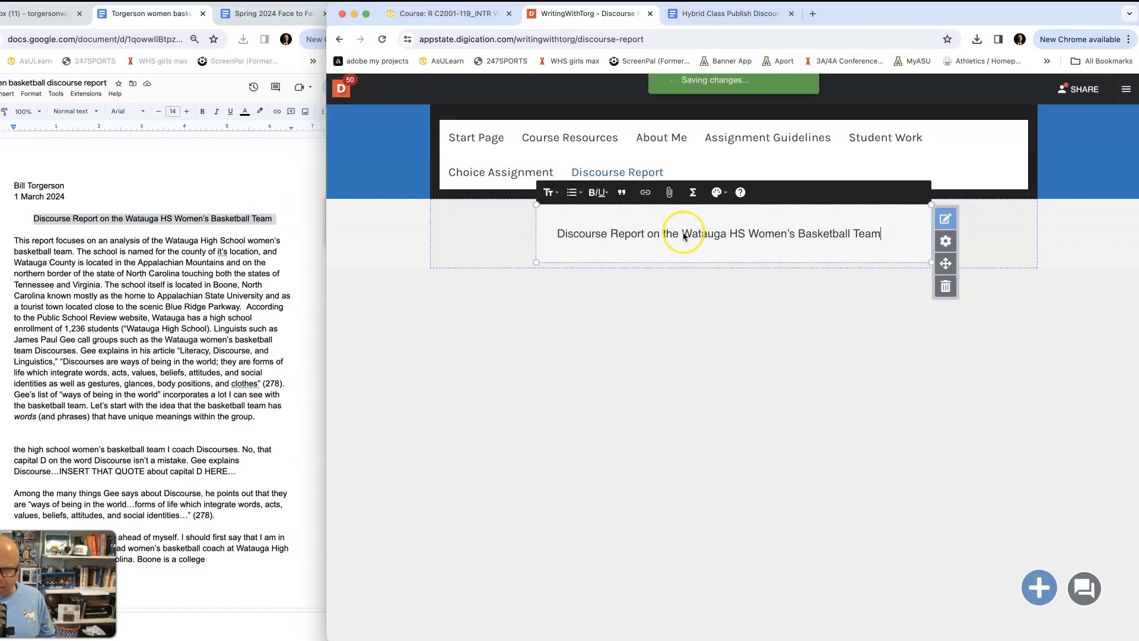
Step: Set the font size of the whole title in the rich text block to 26
triple_click(684, 234)
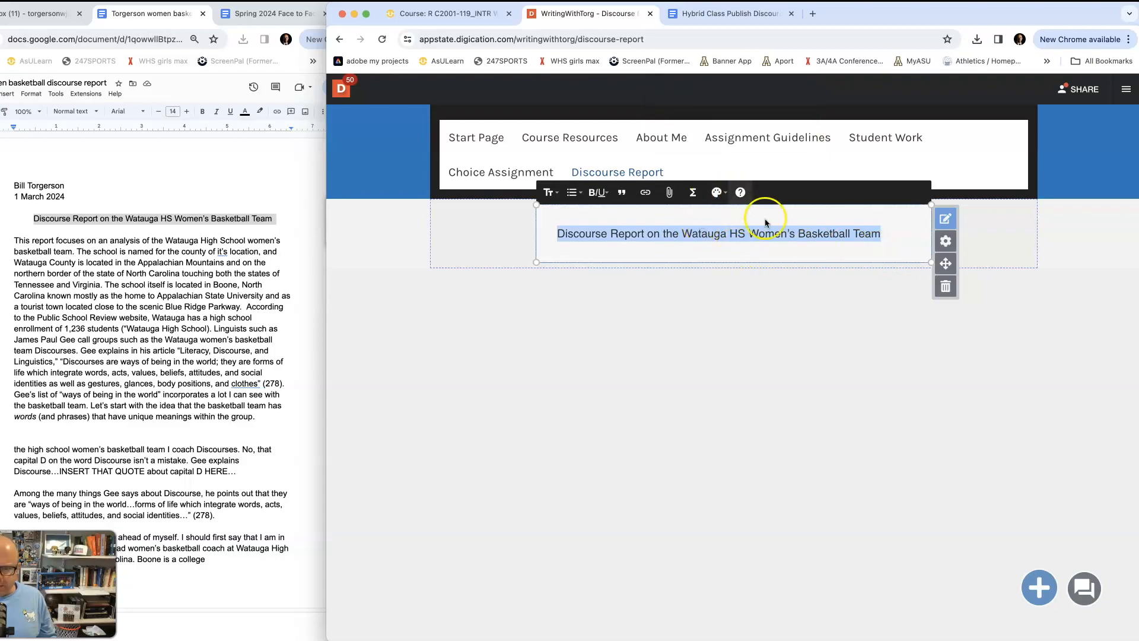
left_click(723, 193)
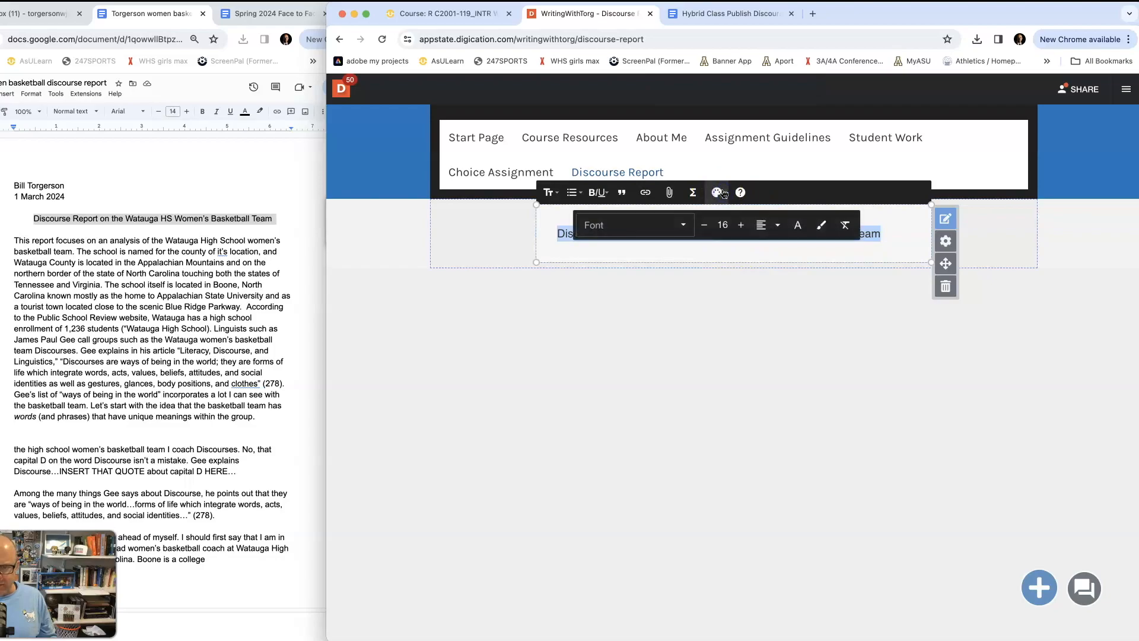
left_click(740, 226)
left_click(741, 225)
left_click(740, 225)
left_click(740, 225)
left_click(741, 225)
left_click(740, 225)
left_click(740, 225)
left_click(741, 225)
left_click(741, 227)
left_click(740, 226)
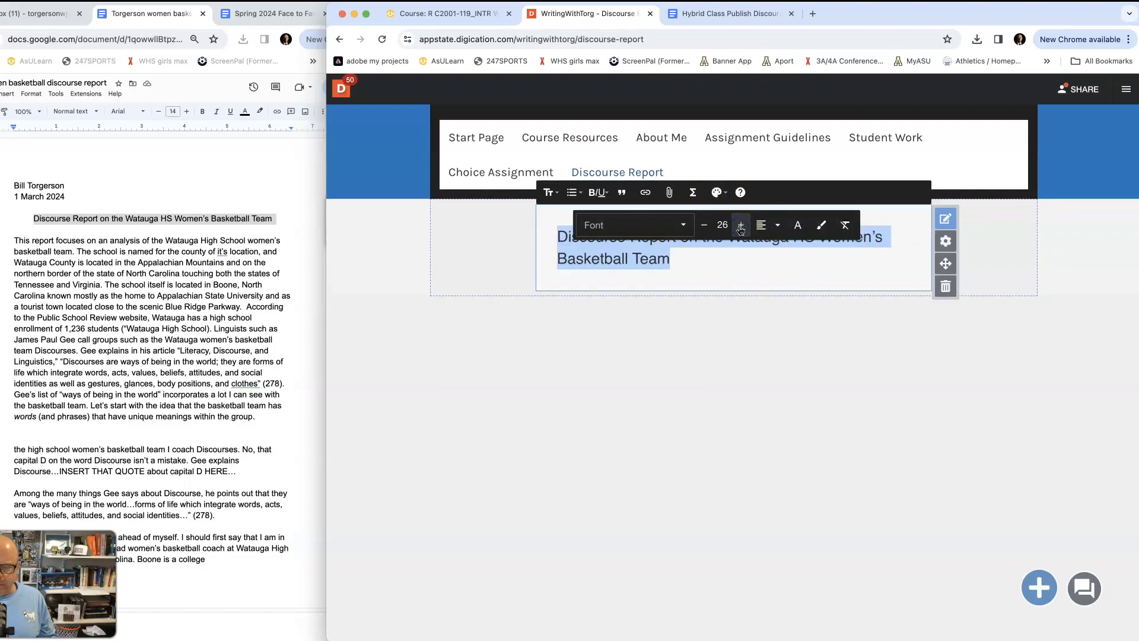
left_click(692, 255)
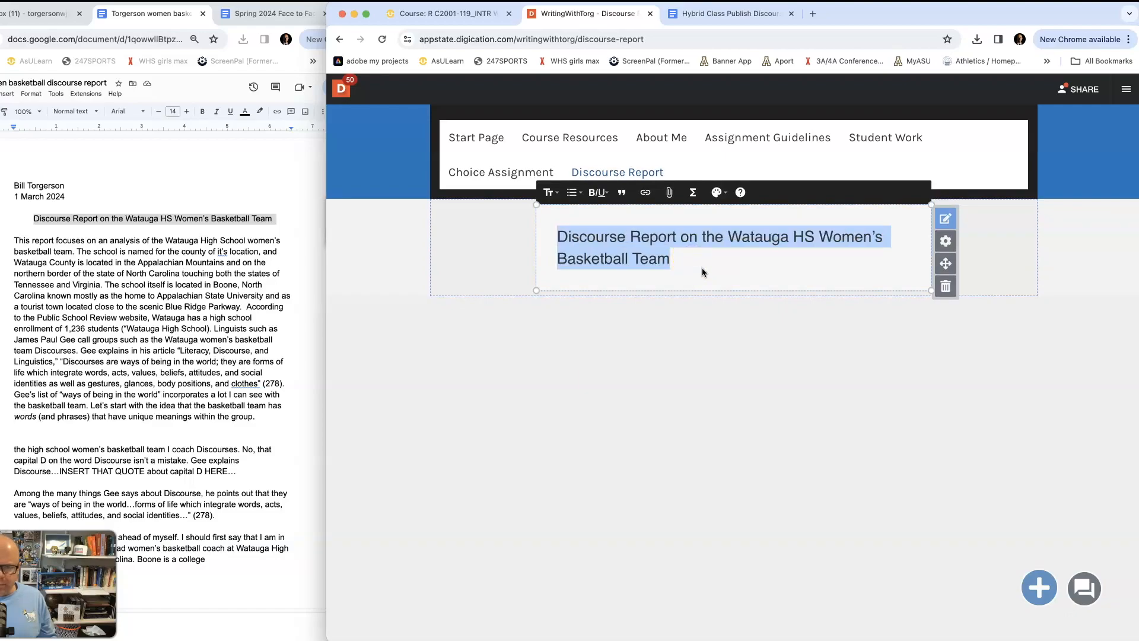
Step: Break the title before "Women's" so that "Women's Basketball Team" starts a new line
left_click(712, 265)
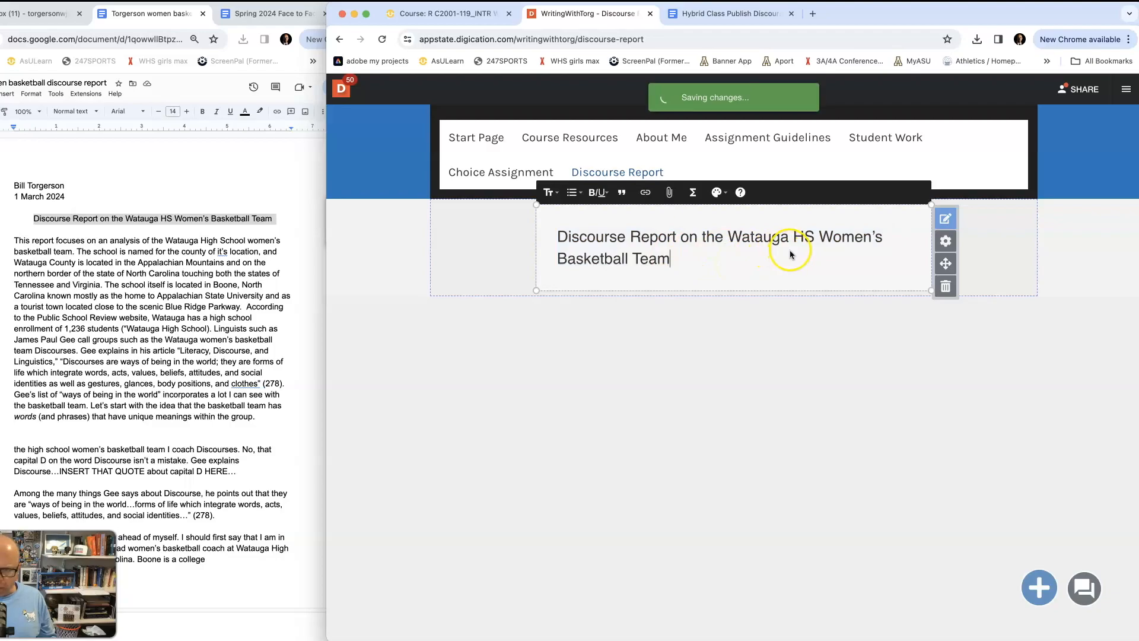
left_click(818, 238)
key("Return")
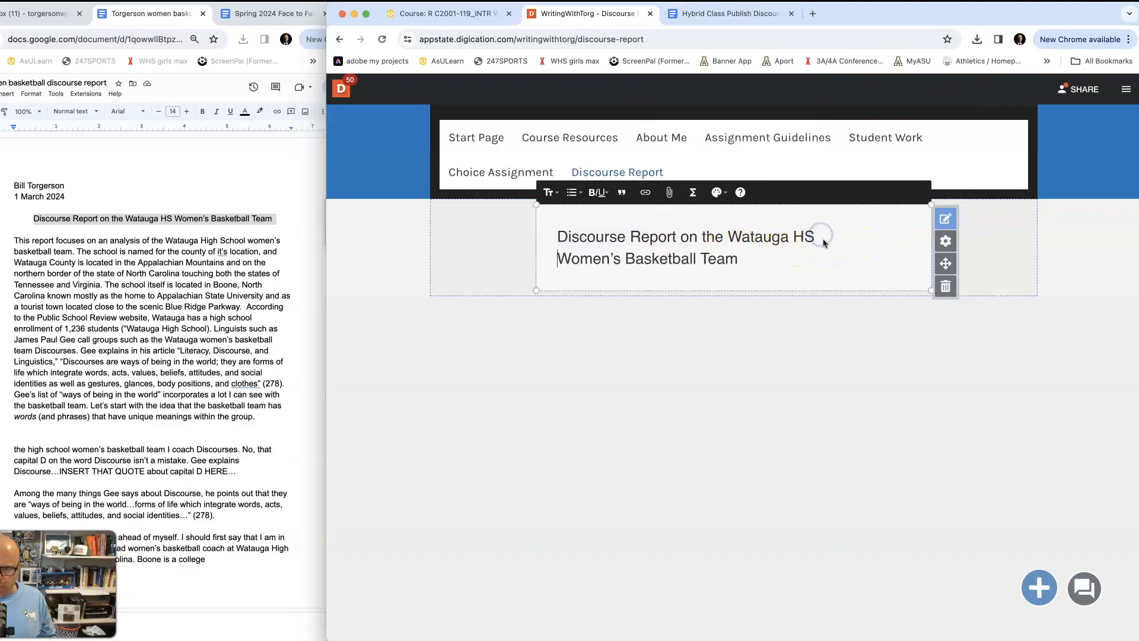
Step: Centre both lines of the report title in the rich text block
left_click_drag(740, 260, 534, 226)
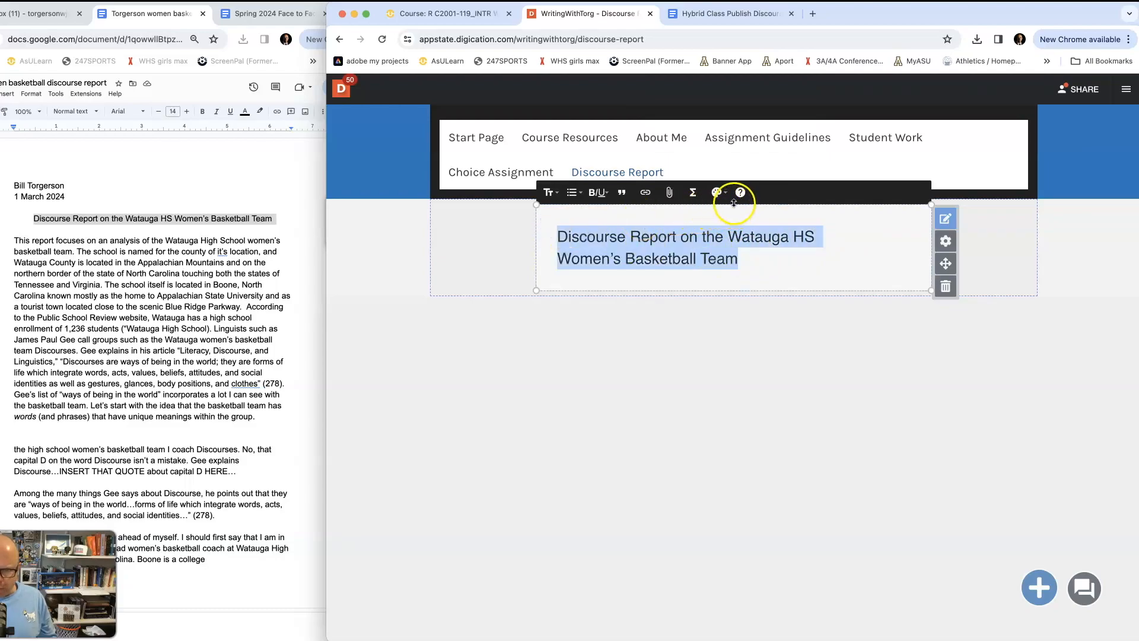
left_click(718, 192)
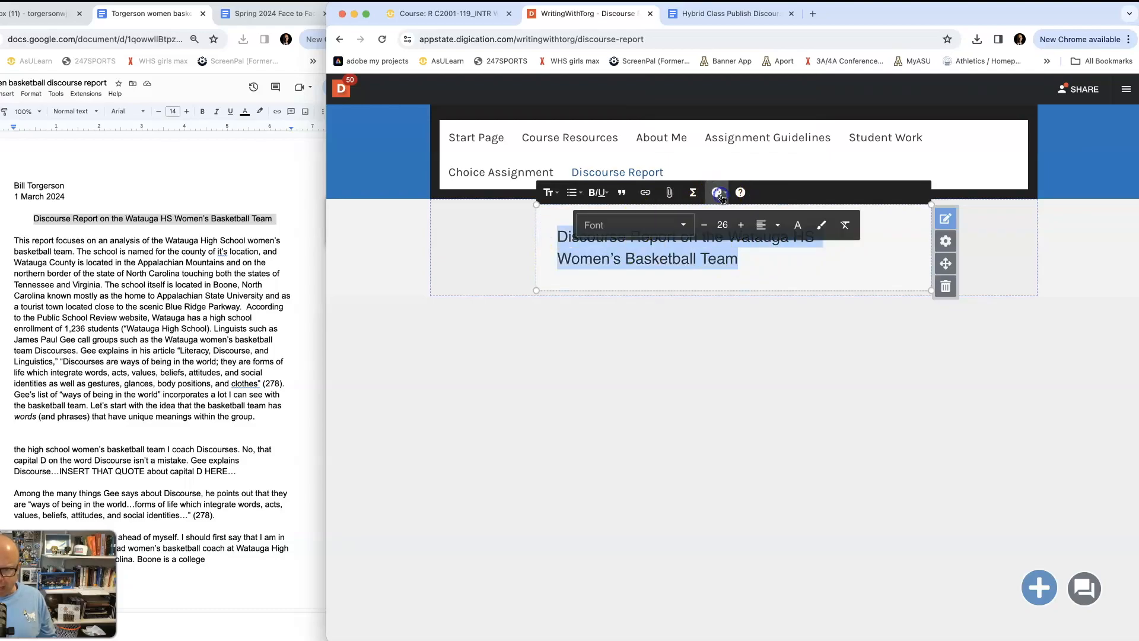
left_click(778, 226)
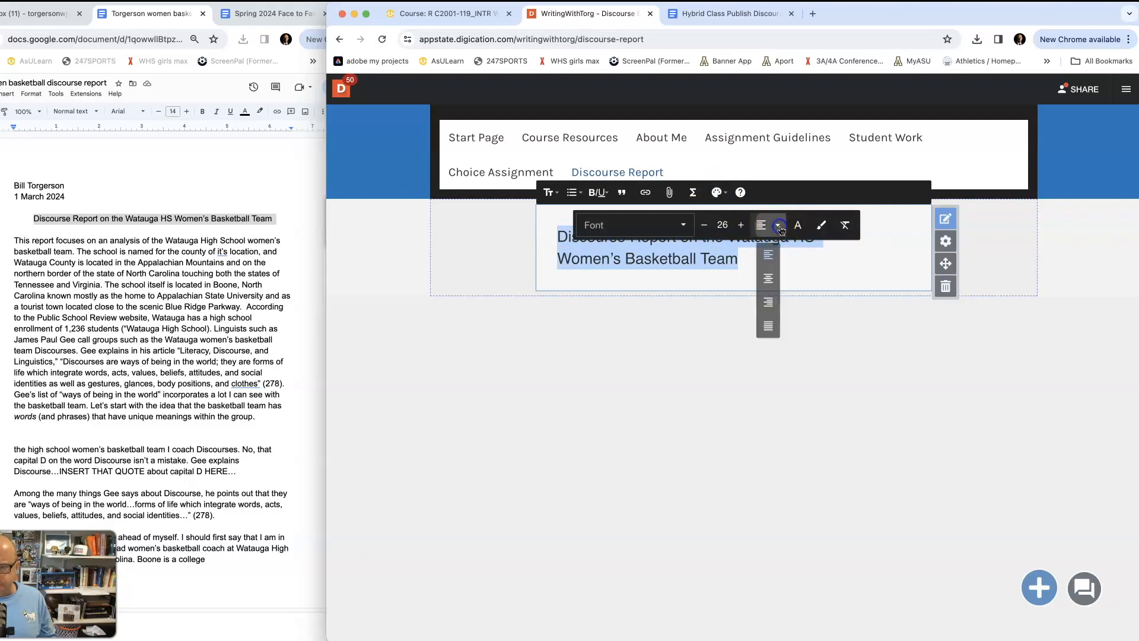
left_click(768, 277)
left_click(1036, 276)
Step: Add a byline on a new line below the title, reading "by" and the author's full name
left_click(704, 263)
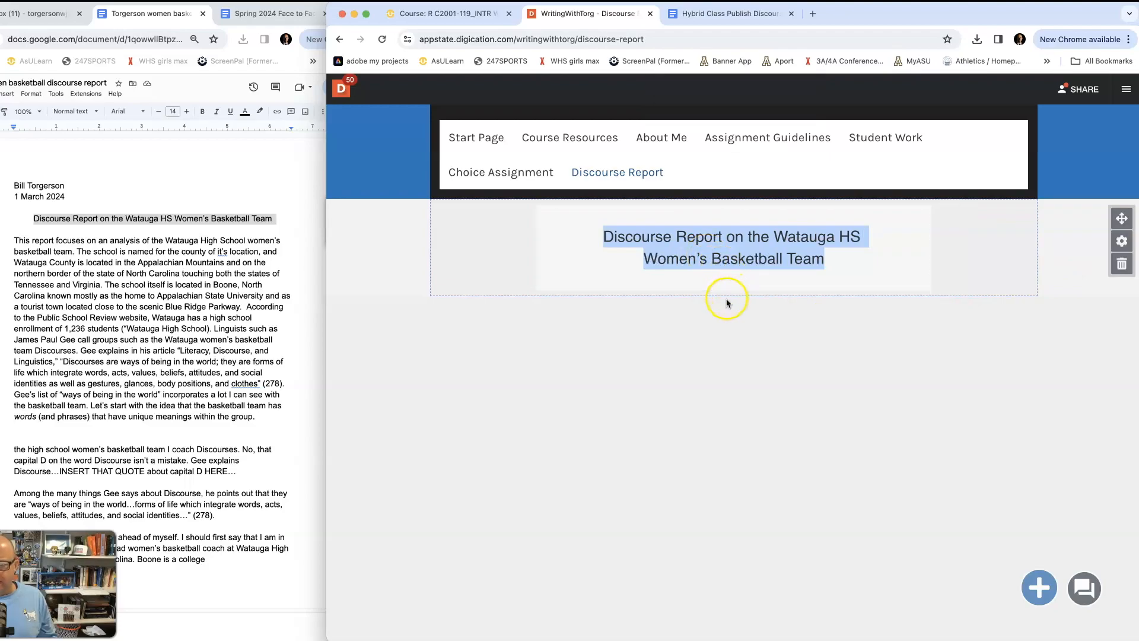
left_click(829, 261)
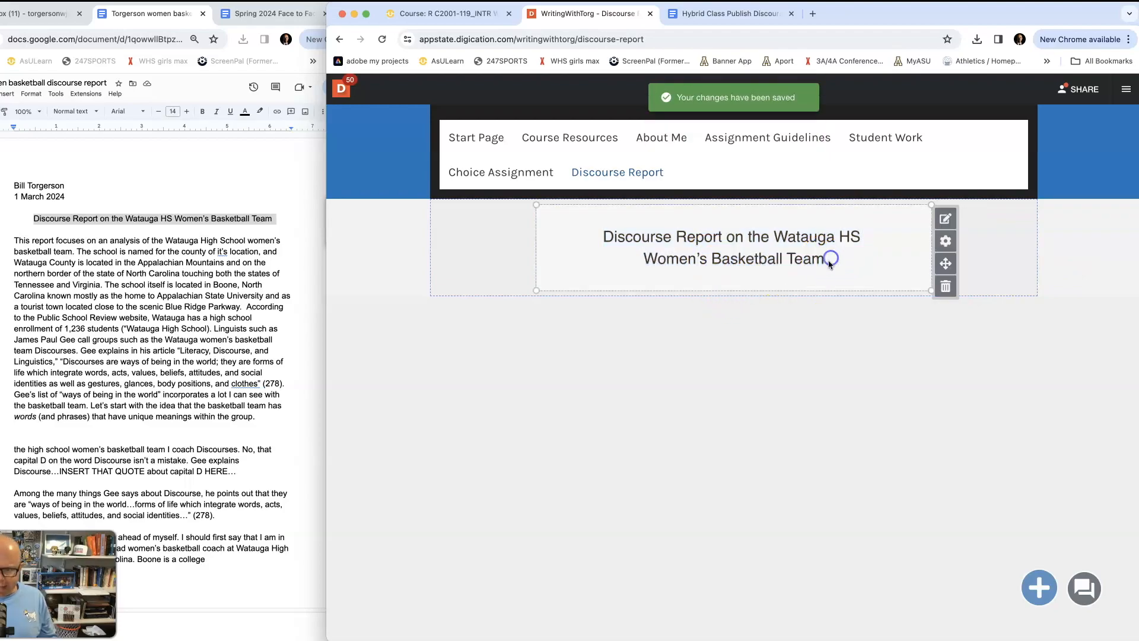
left_click(830, 264)
key("Return")
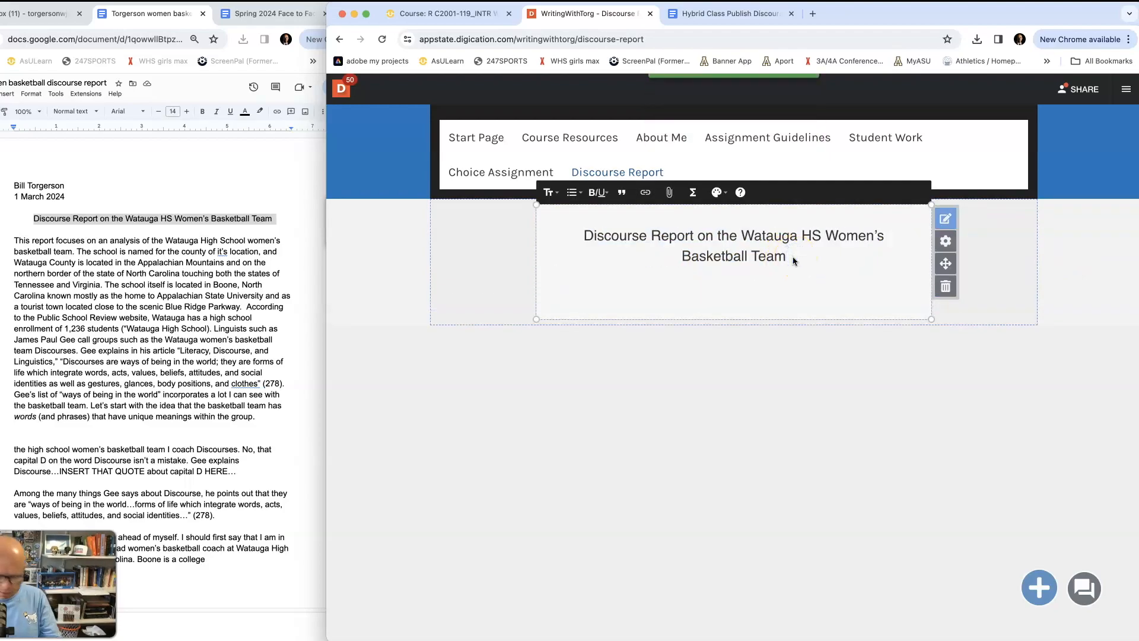
type("by Bill")
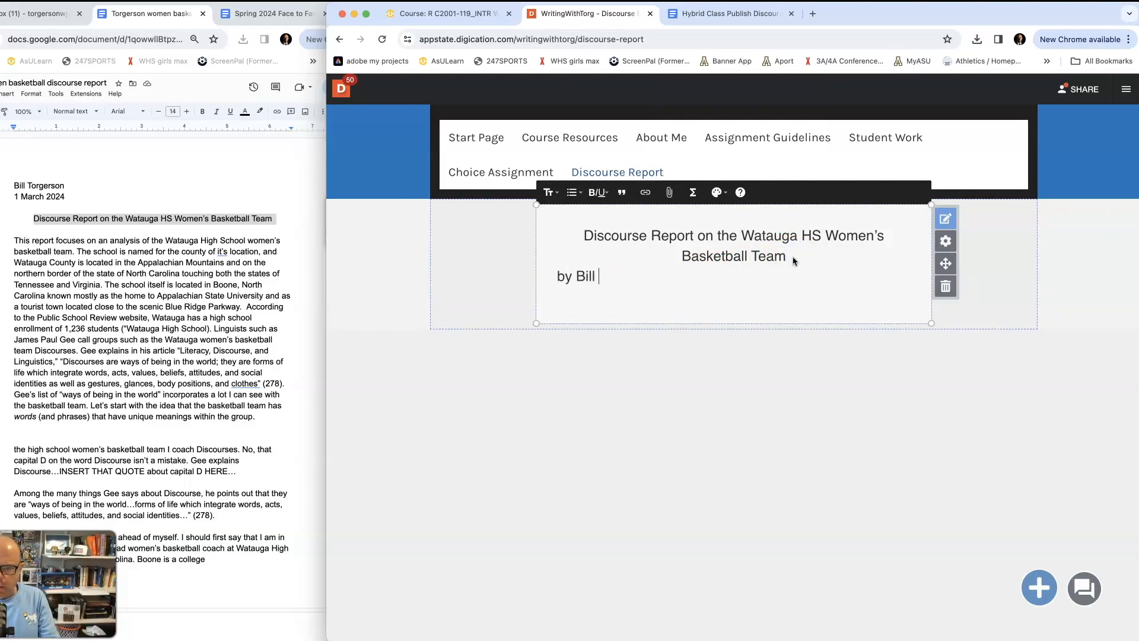
type(" Torgerson")
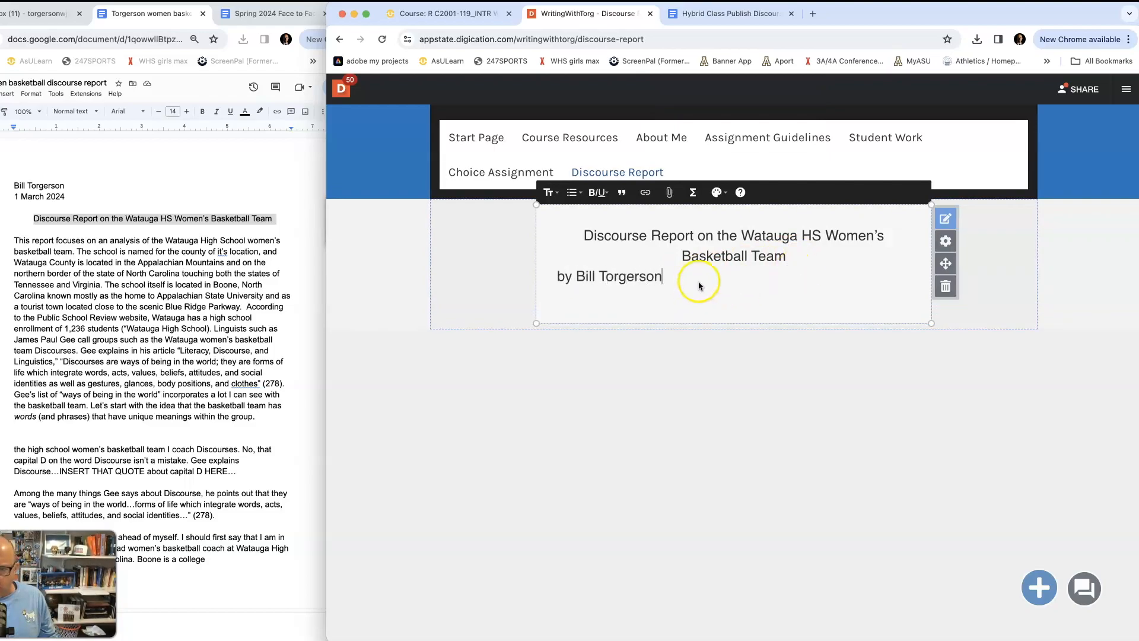
Step: Set the byline's font size to 18 and centre it beneath the title
left_click_drag(671, 278, 559, 277)
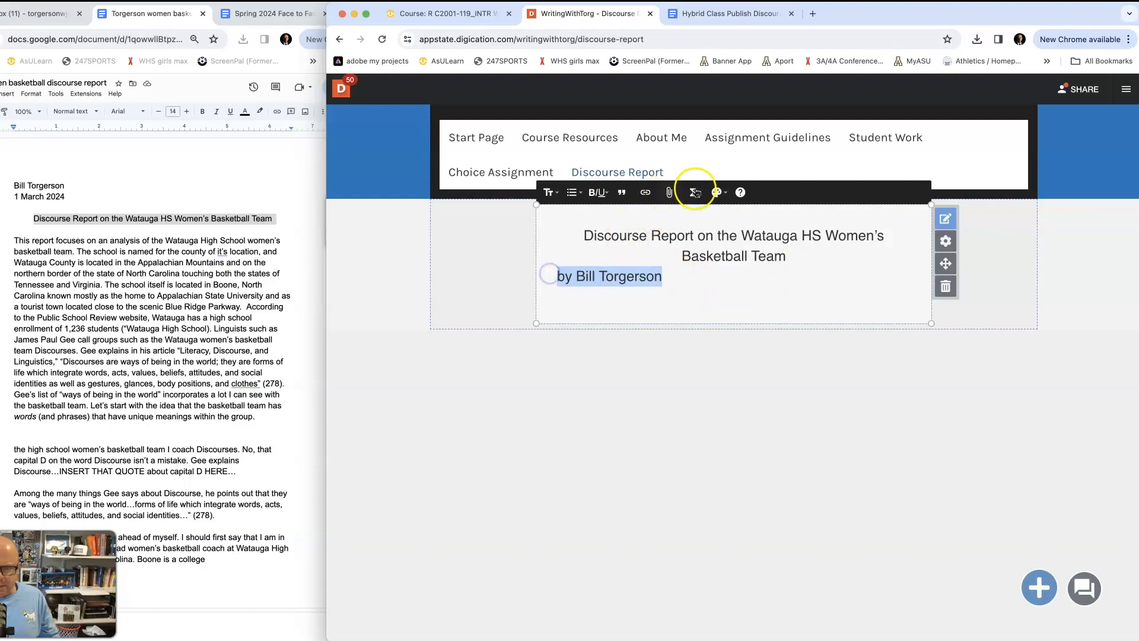
left_click(717, 192)
left_click(704, 227)
left_click(704, 227)
left_click(704, 227)
left_click(704, 227)
left_click(704, 227)
left_click(705, 227)
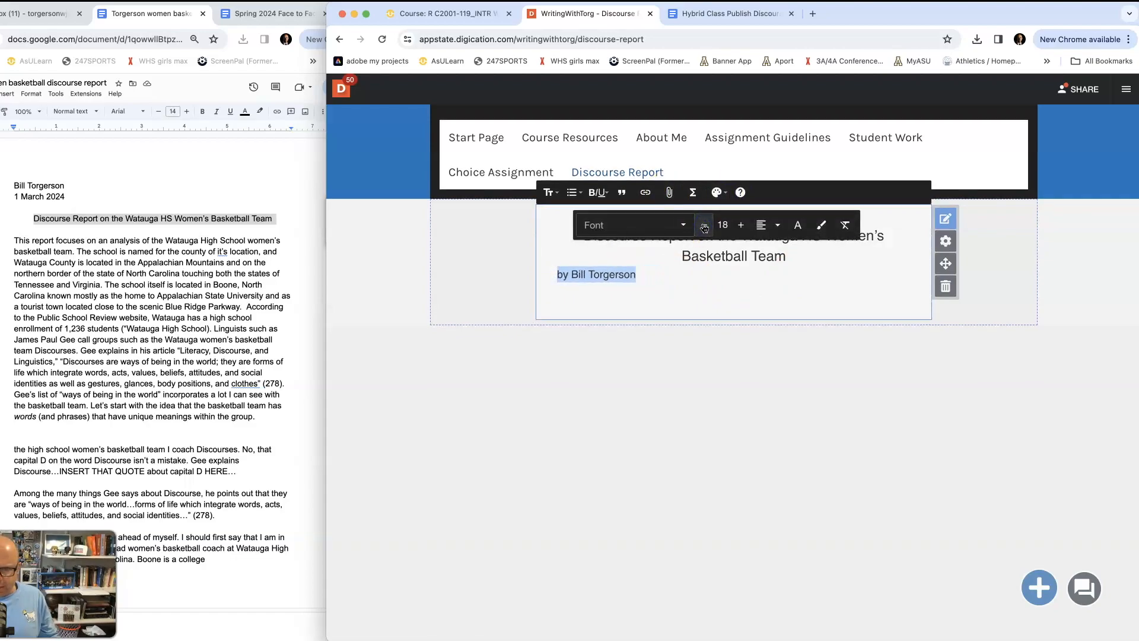
left_click(773, 224)
left_click(761, 282)
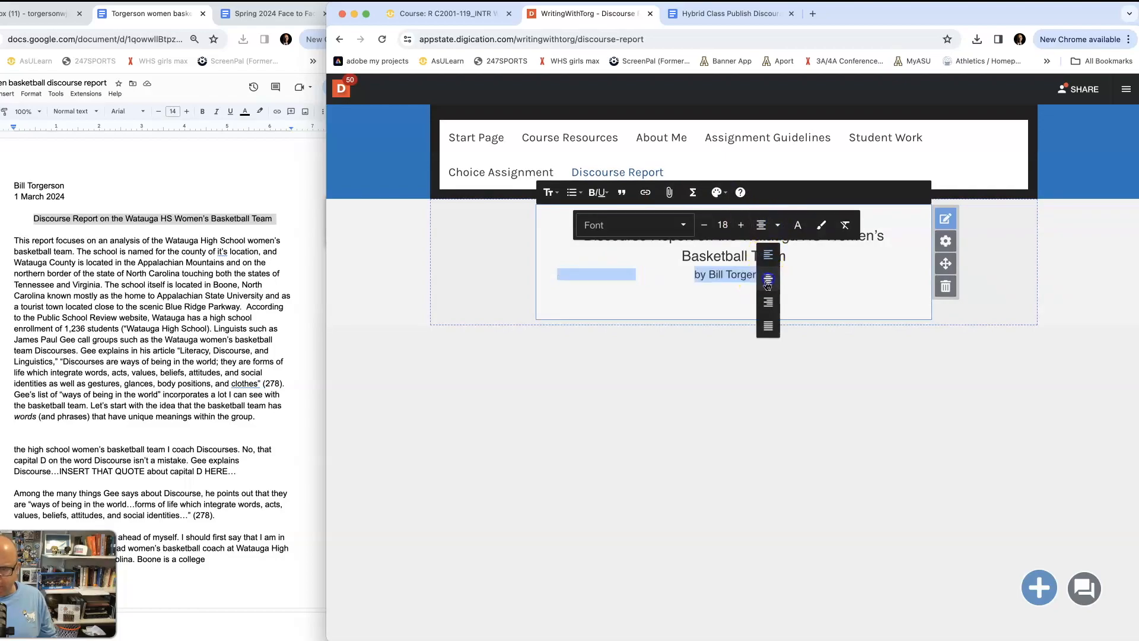
left_click(806, 274)
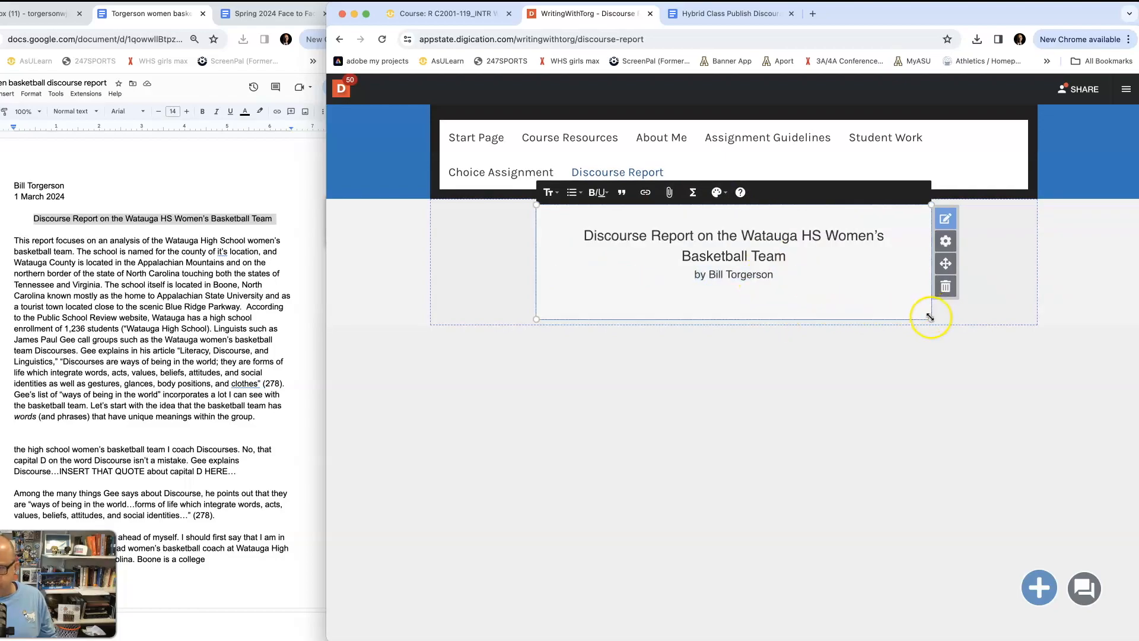
left_click_drag(929, 316, 929, 301)
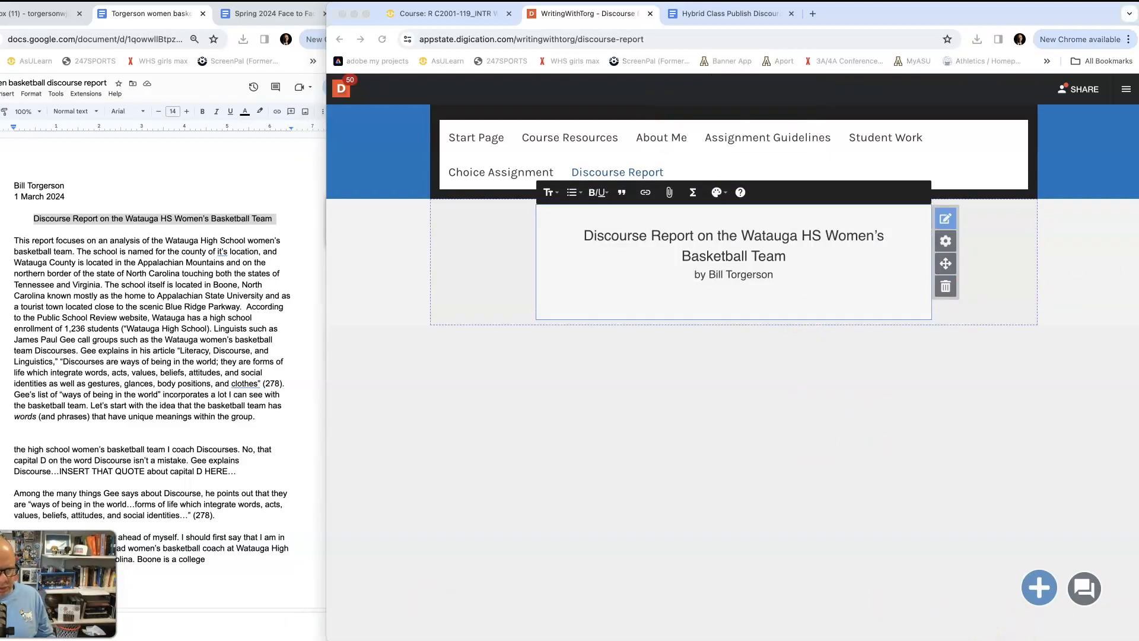
Step: Preview the basketball photos stored on the computer, including the team portrait, the team huddle and the senior night picture
key("space")
key("space")
key("space")
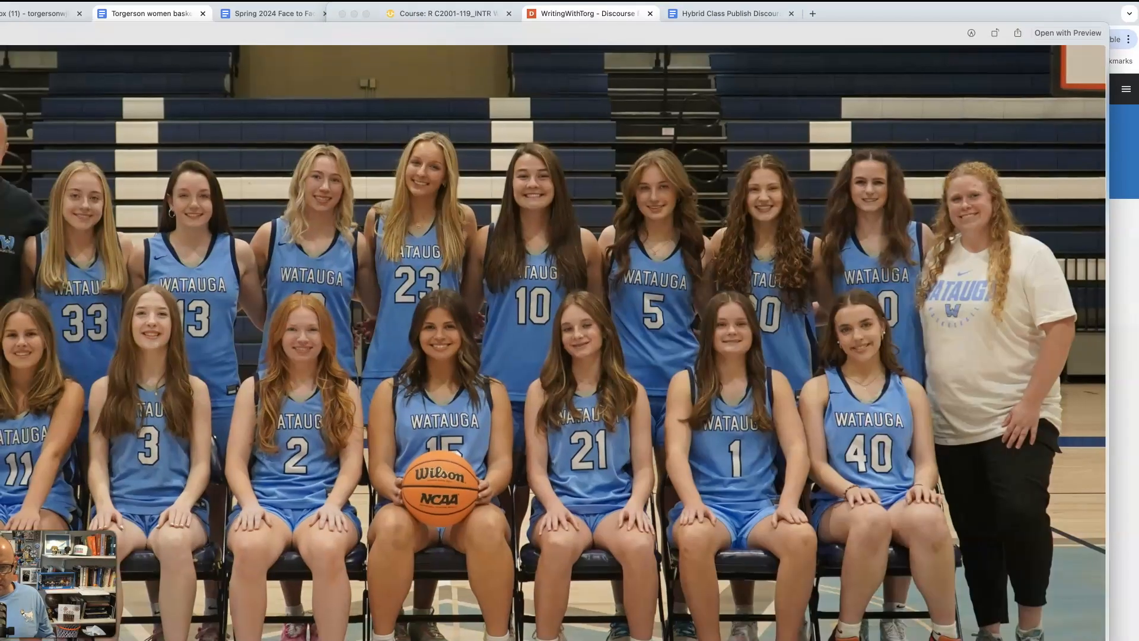
key("space")
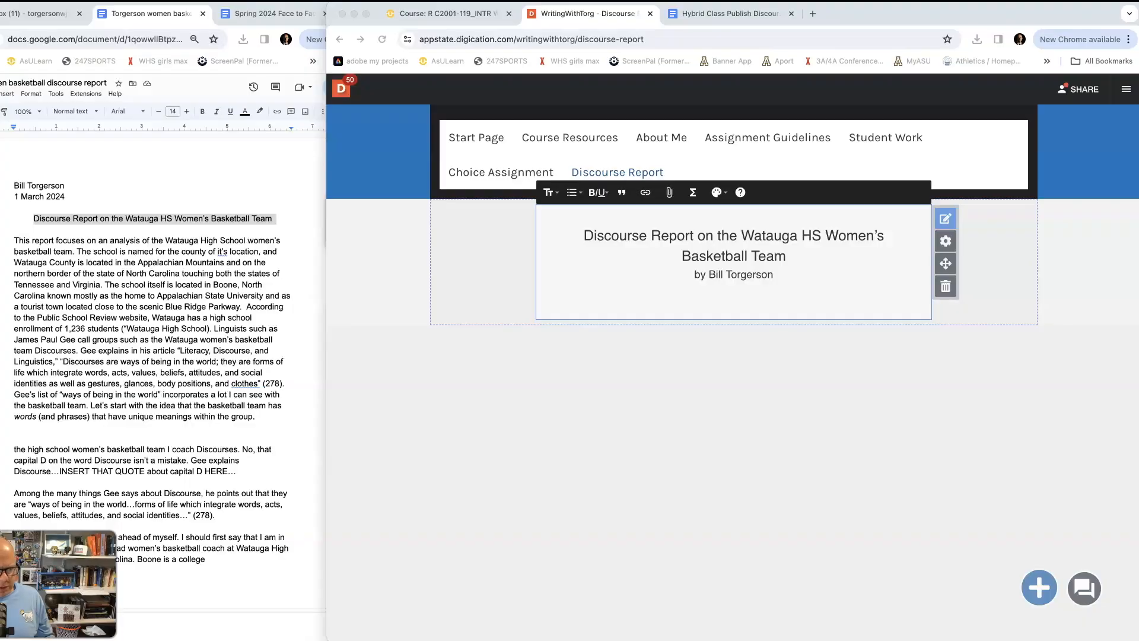
key("space")
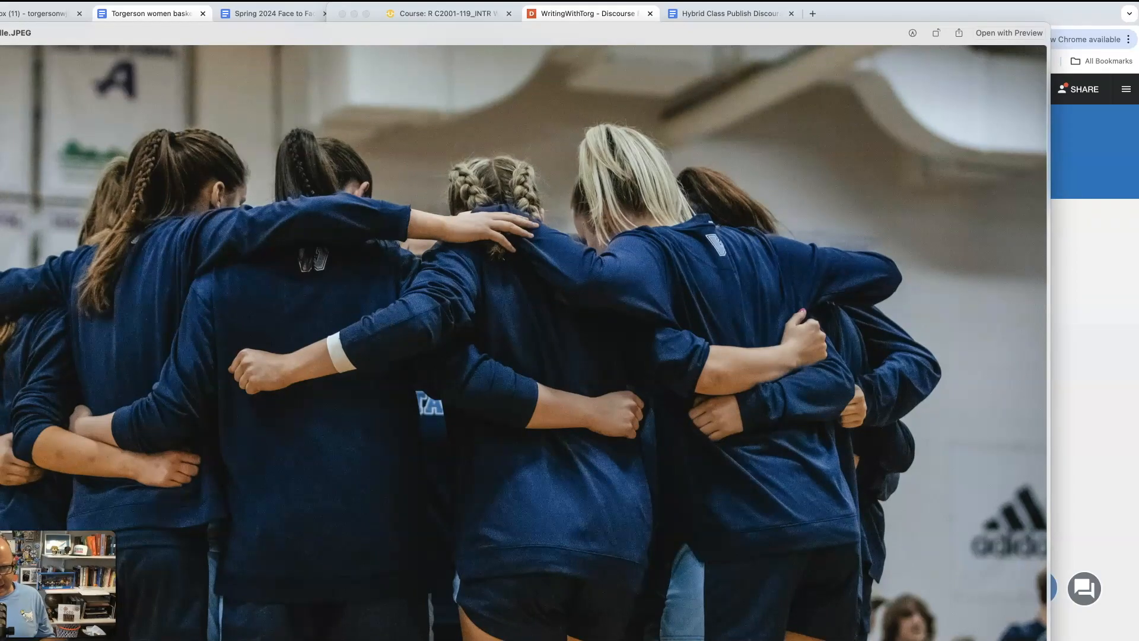
key("space")
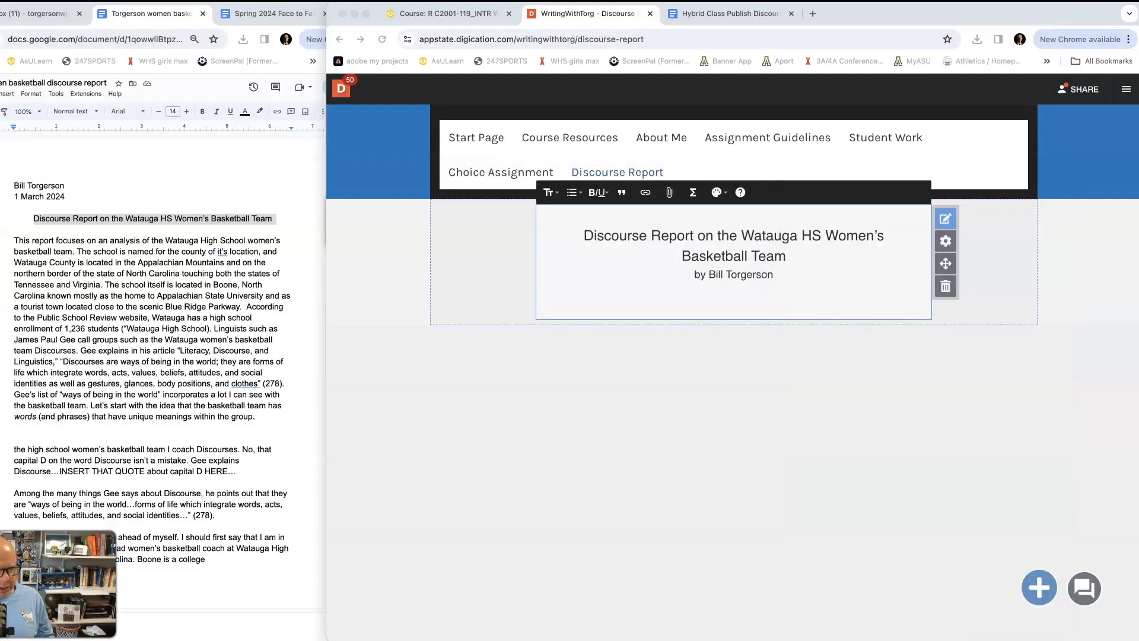
key("space")
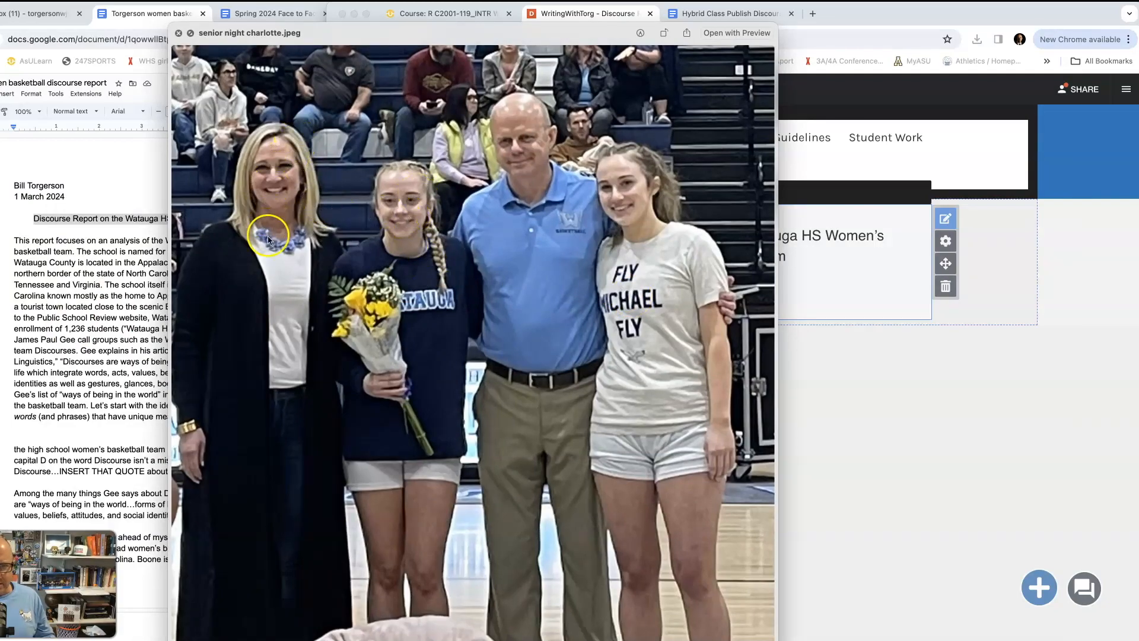
key("space")
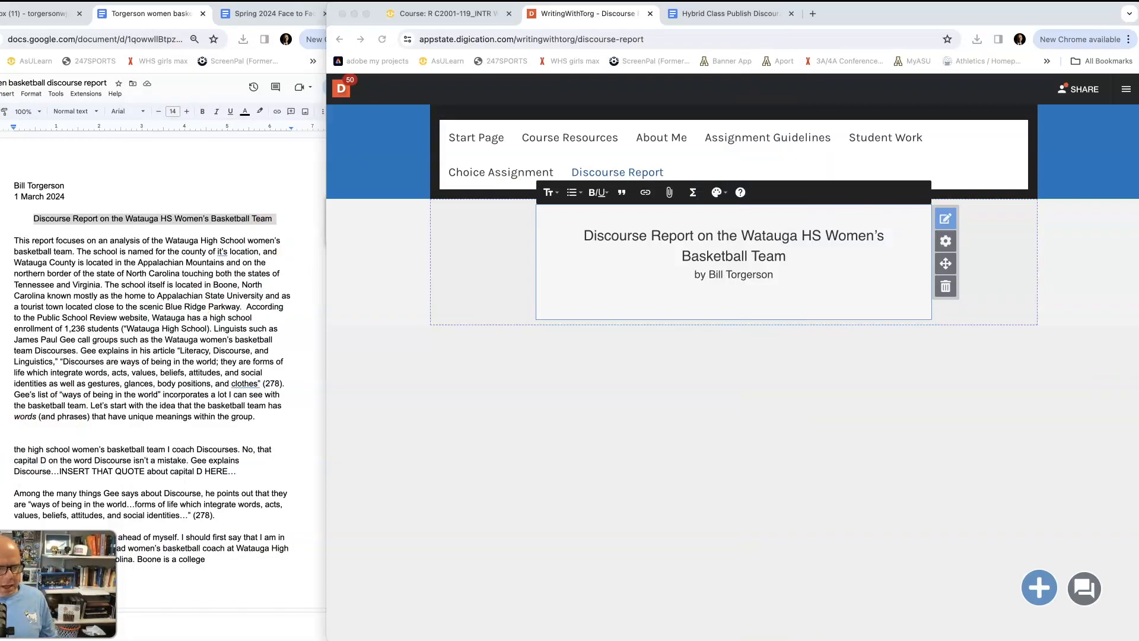
Step: Upload the image "team watauga huddle.JPEG" from the computer to the Discourse Report page
left_click(1039, 587)
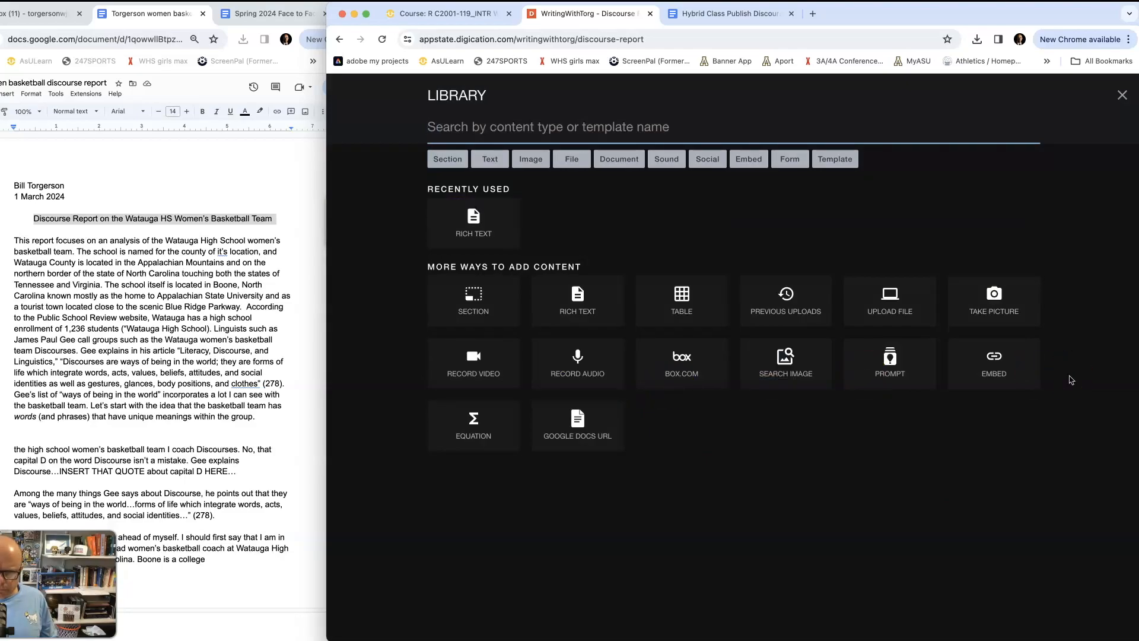
left_click(532, 160)
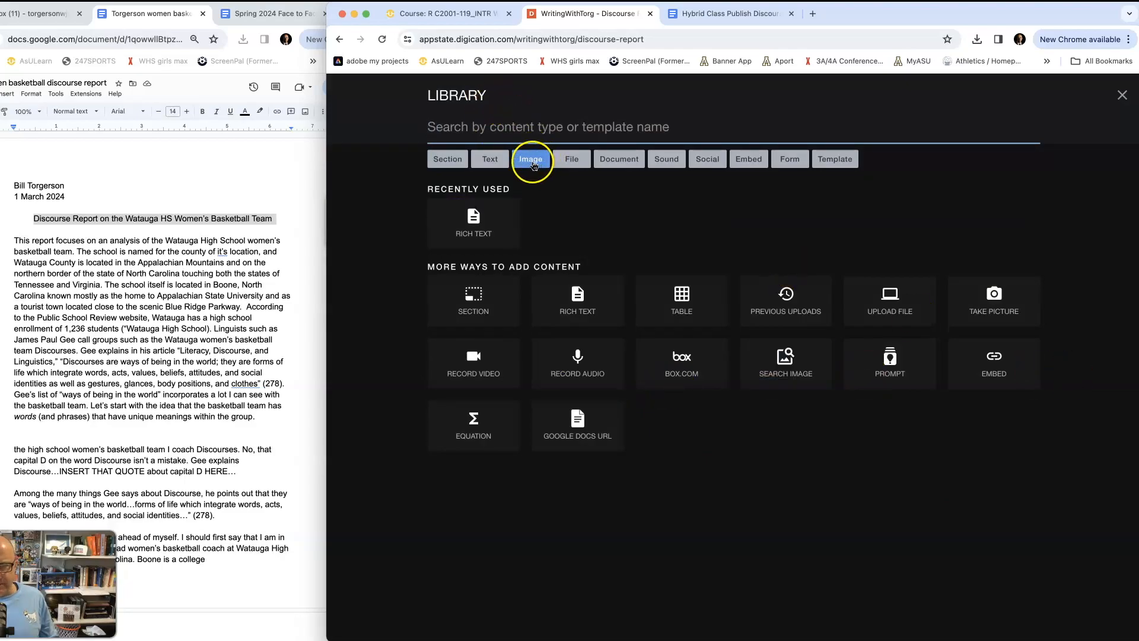
left_click(575, 228)
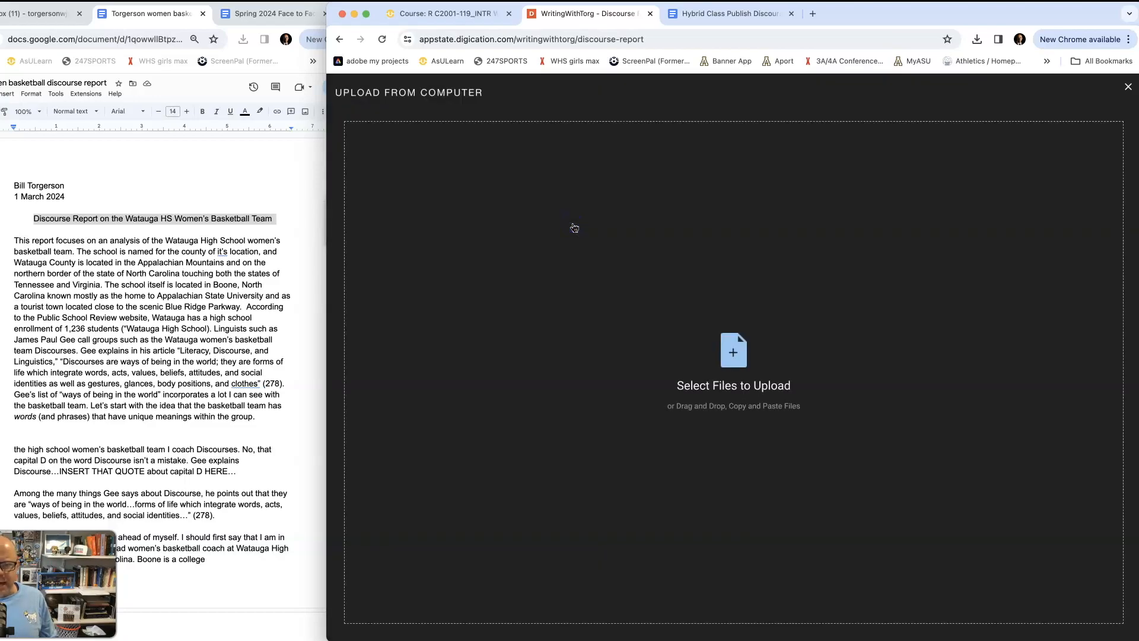
left_click(389, 320)
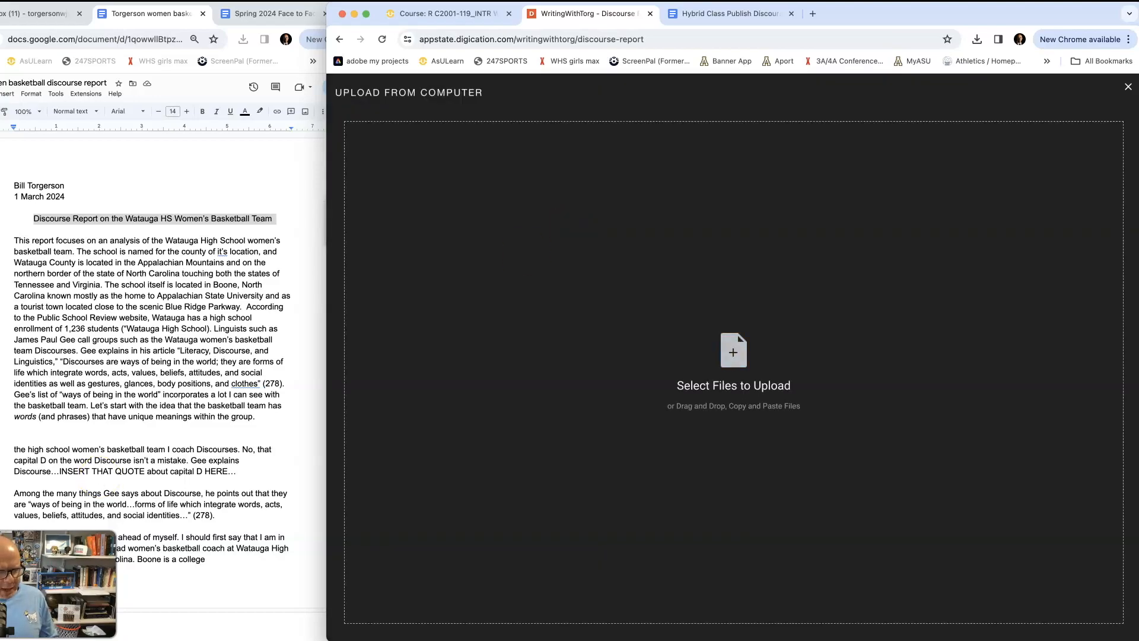
left_click_drag(496, 427, 741, 375)
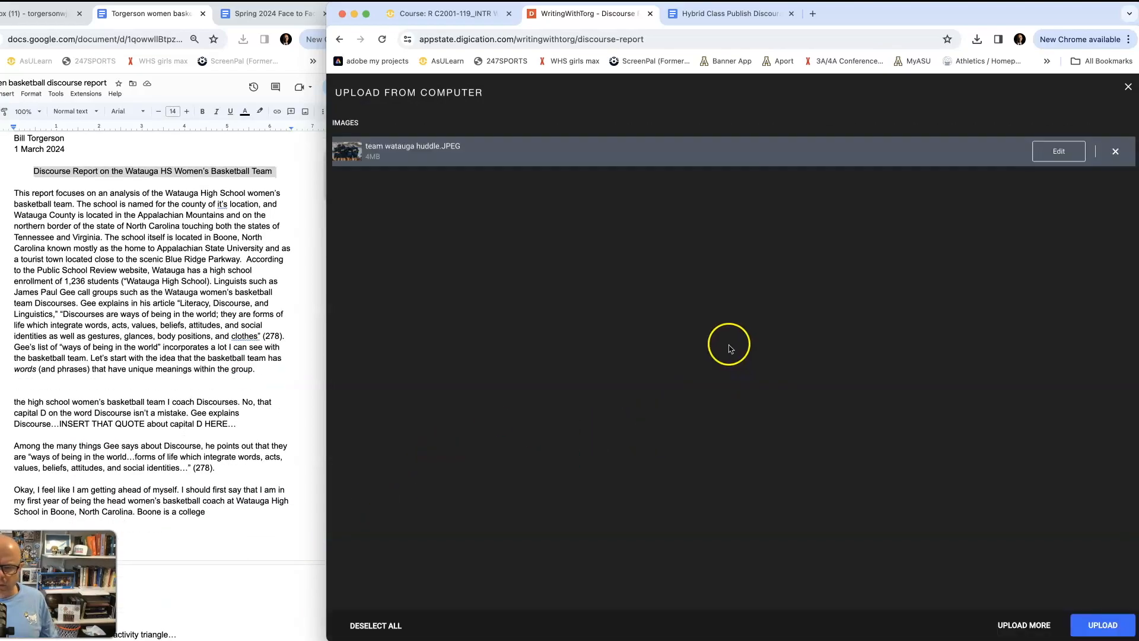
left_click(1101, 624)
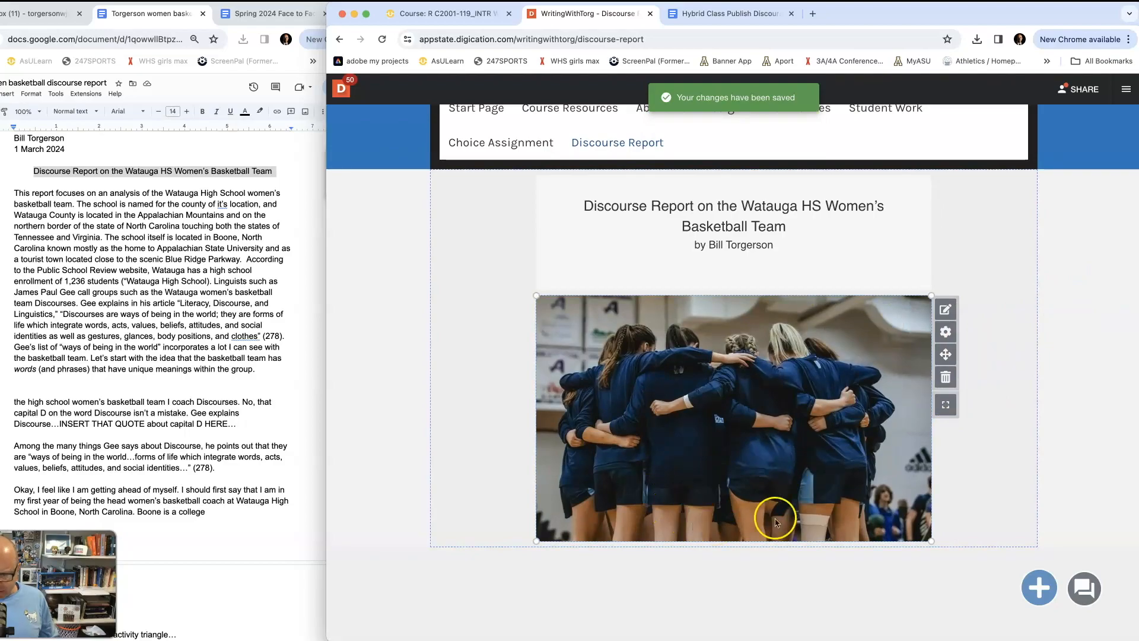
Step: Add the caption "Building Relationships Among Team Members is Important" to the huddle photo
left_click(727, 515)
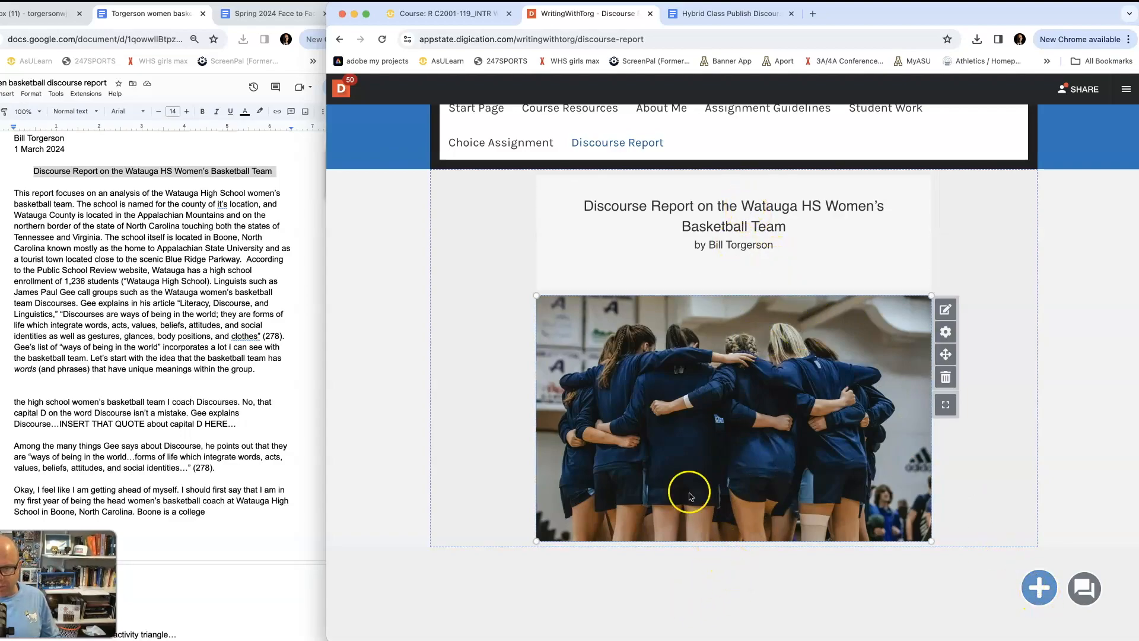
left_click(946, 311)
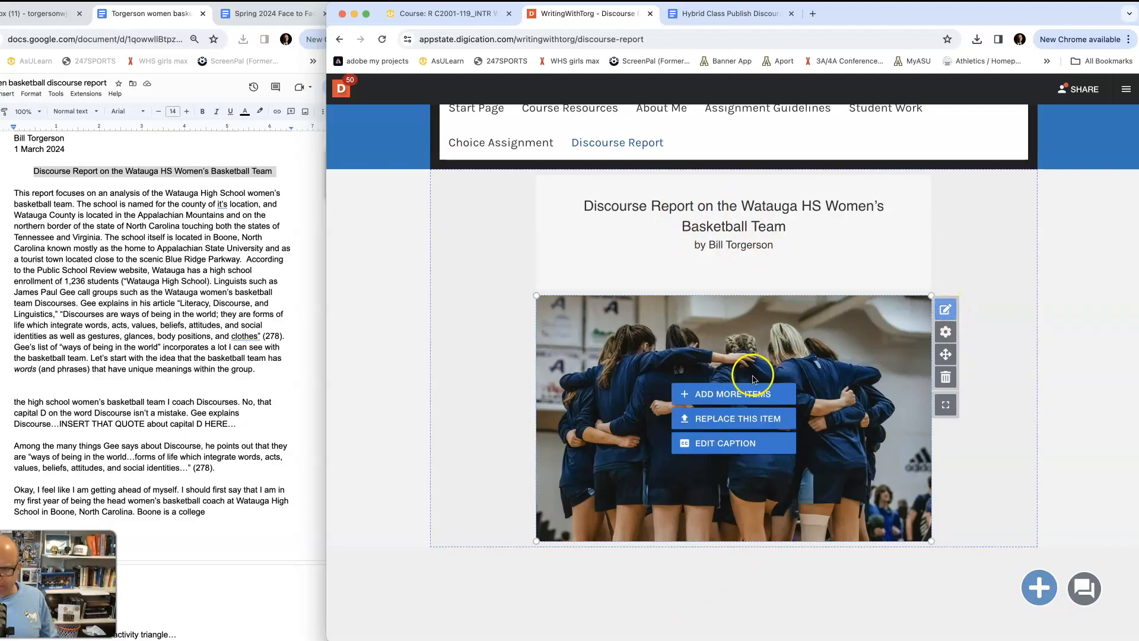
left_click(730, 449)
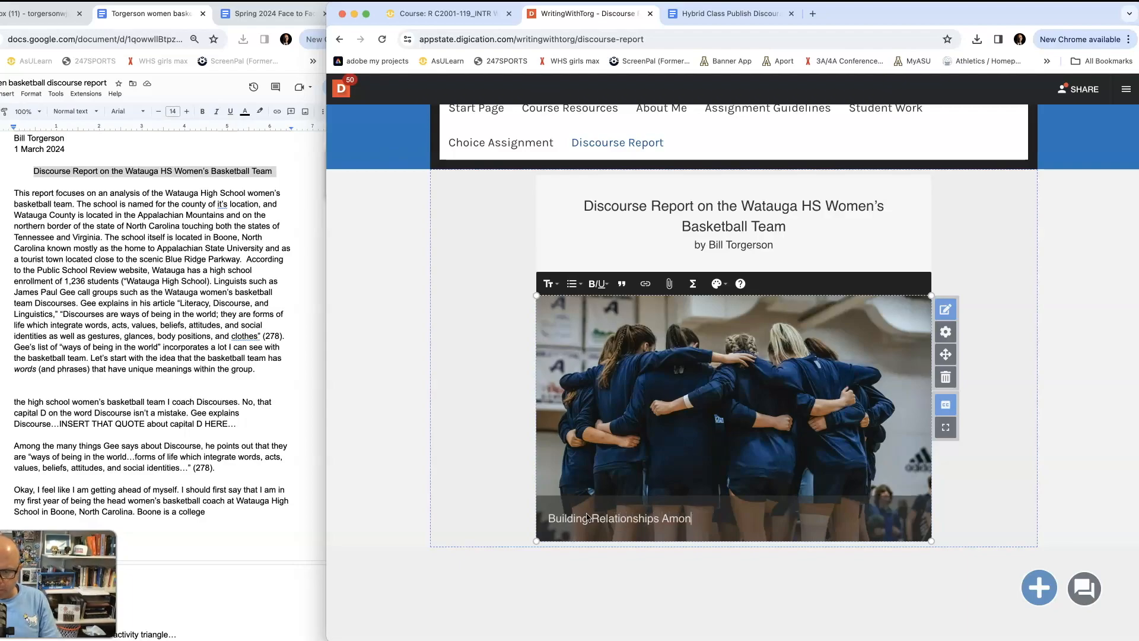
type("Team Mem")
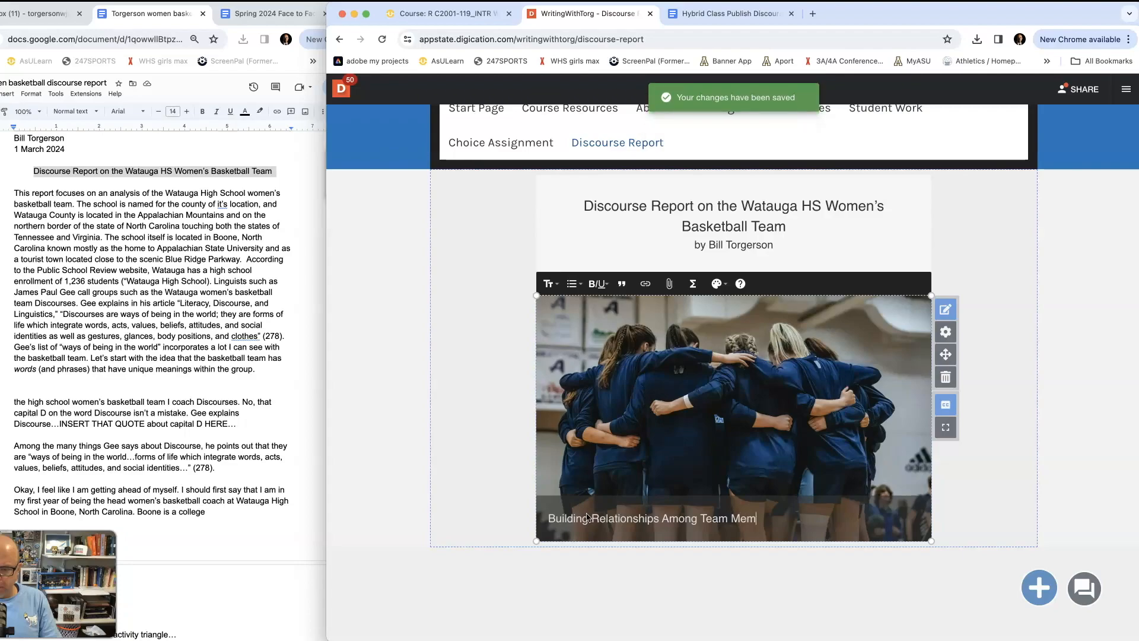
type("bers is Important")
left_click(712, 611)
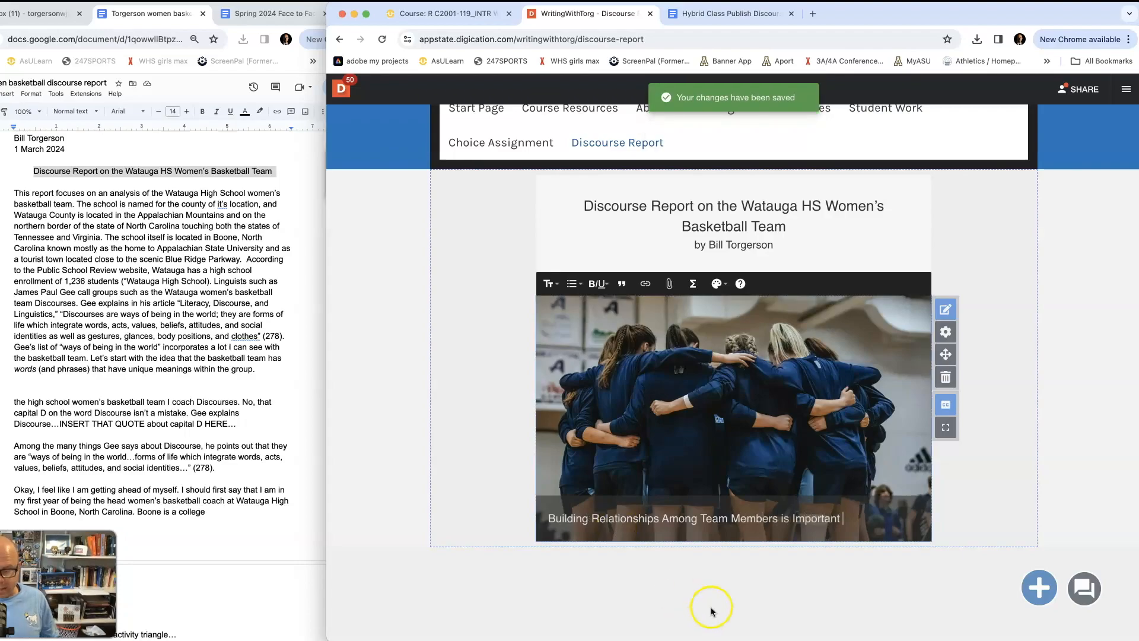
Step: Centre the caption text on the huddle photo and leave the caption editor
left_click(752, 524)
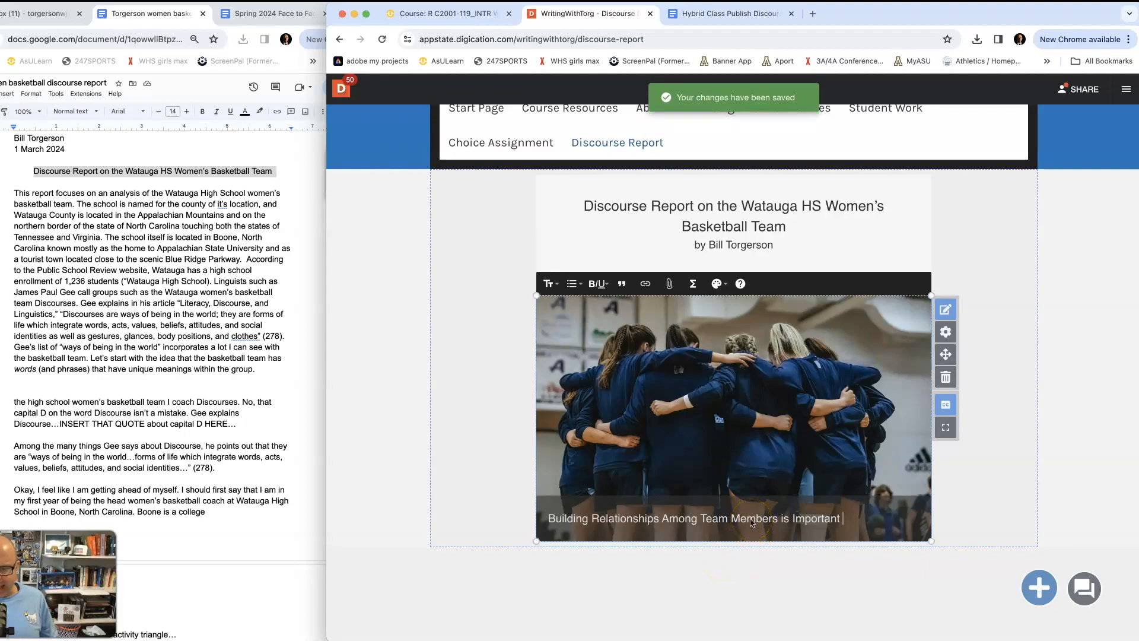
triple_click(752, 523)
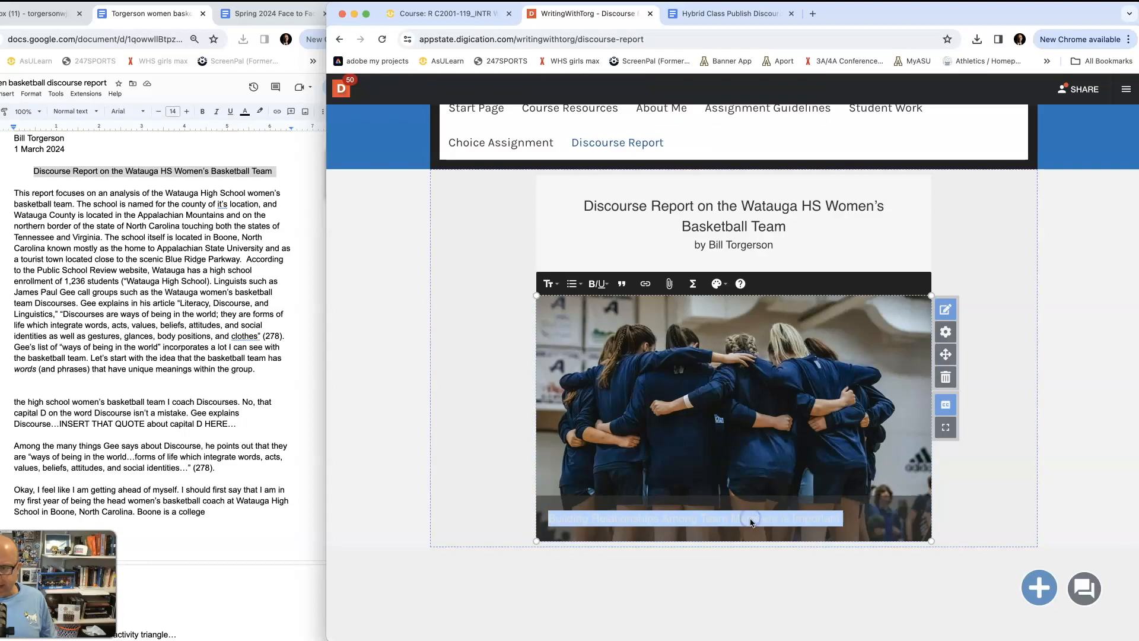
left_click(724, 283)
left_click(777, 317)
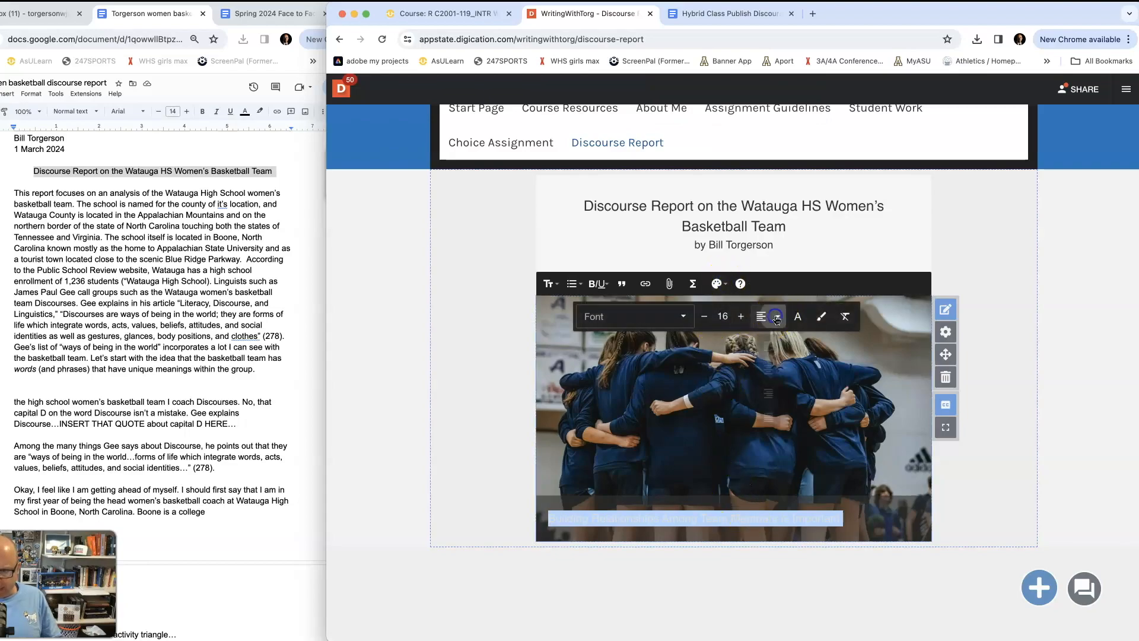
left_click(769, 370)
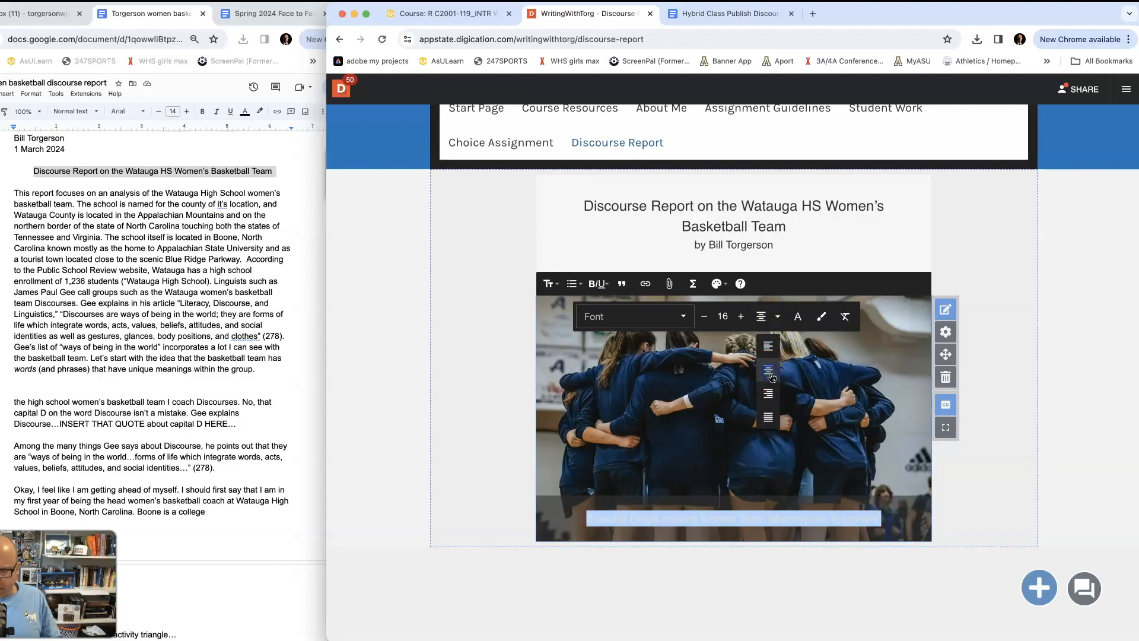
left_click(1076, 418)
left_click(871, 592)
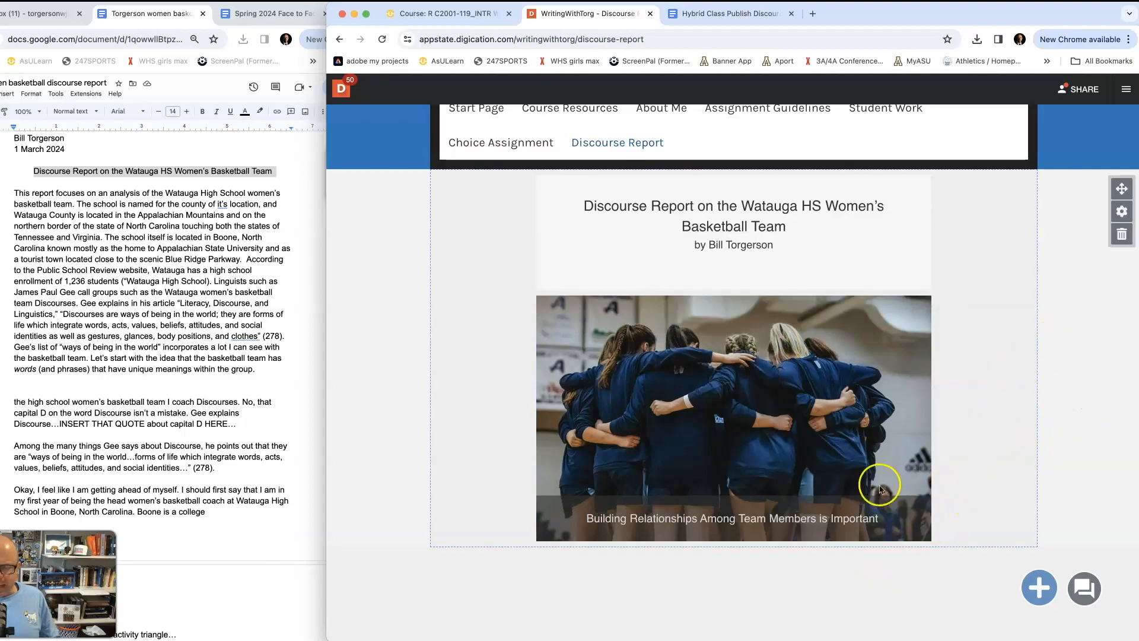
Step: Add a rich text block below the huddle photo and paste in the report's opening paragraph, copied from the Google Doc
left_click(1037, 589)
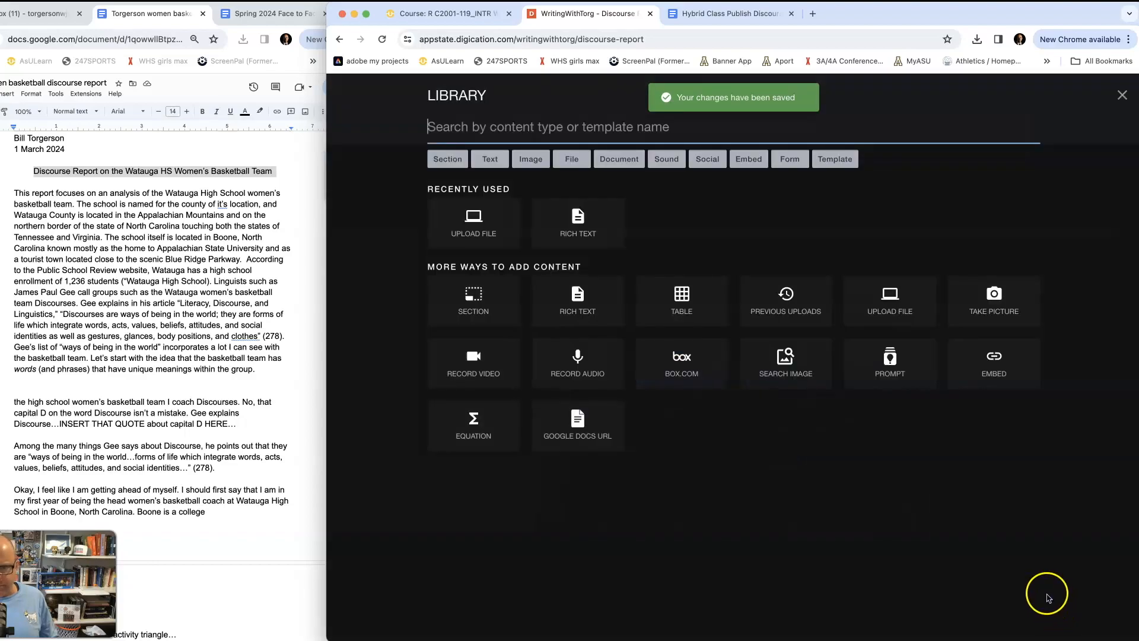
left_click(576, 208)
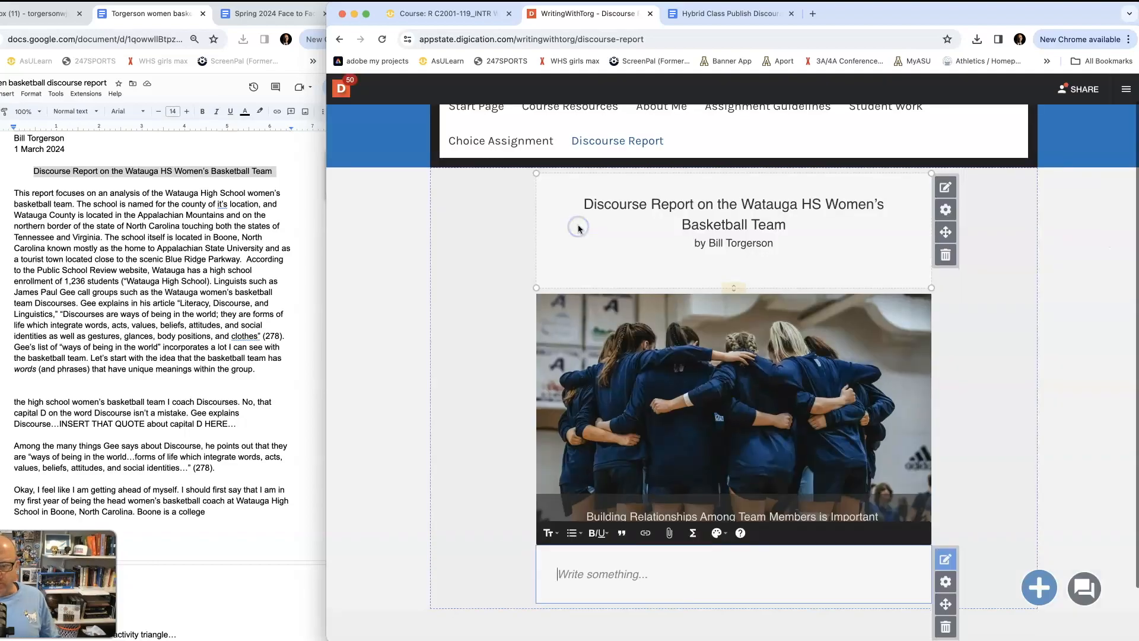
left_click(103, 347)
double_click(102, 347)
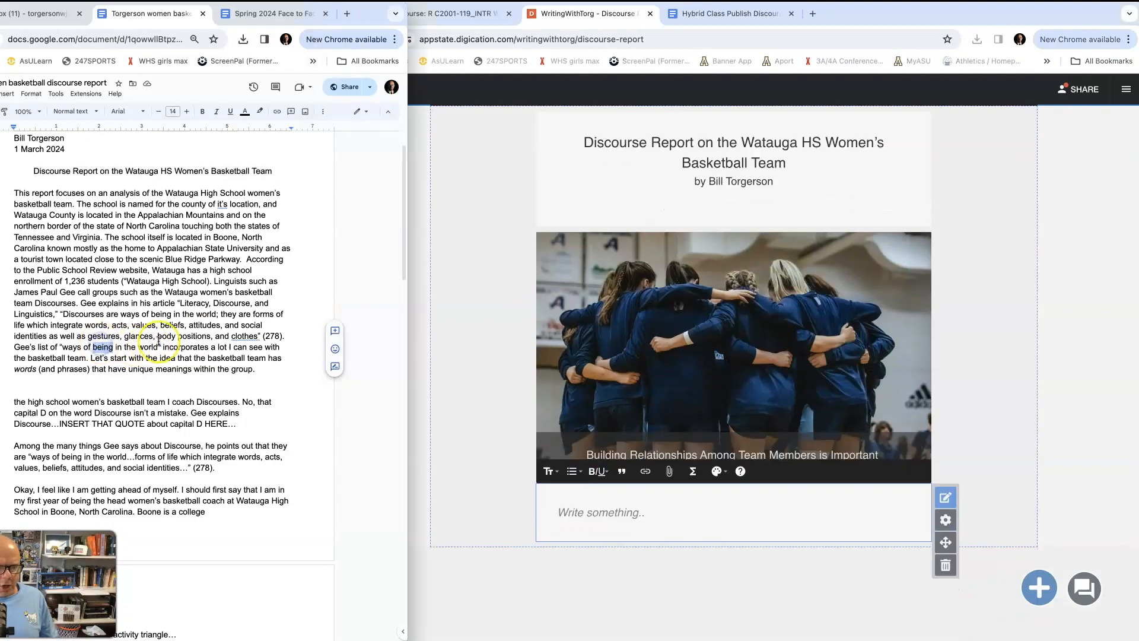
left_click_drag(256, 369, 13, 200)
key("super+c")
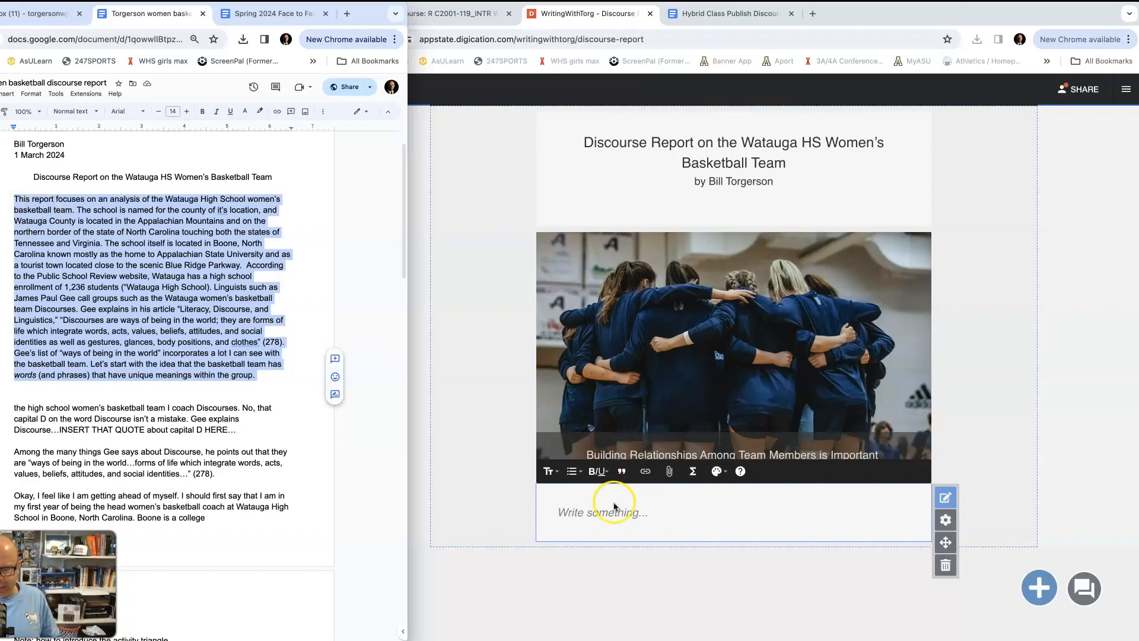
left_click(600, 515)
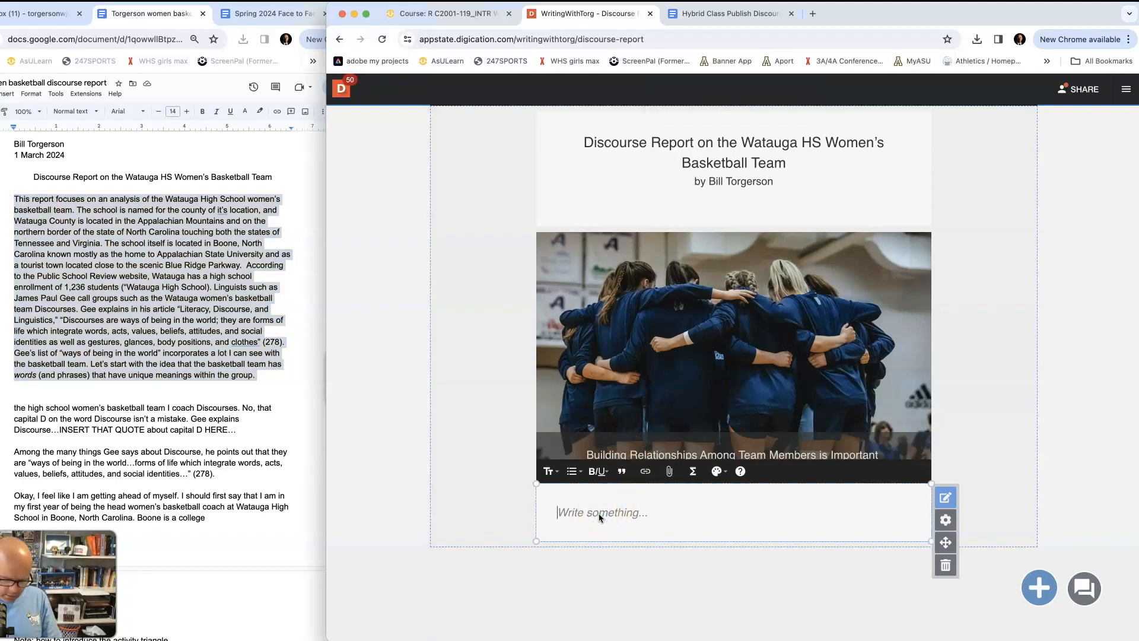
key("super+v")
left_click(1065, 346)
scroll(1065, 347, "down", 5)
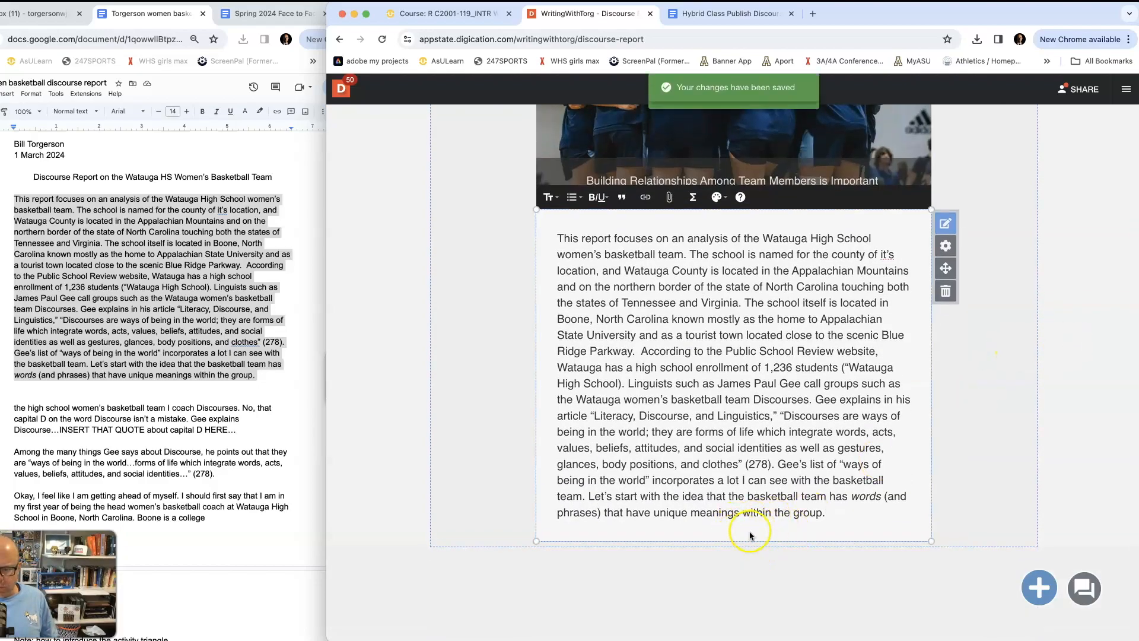
Step: Try to reduce the height of the report text block by its resize handles
left_click_drag(931, 542, 935, 459)
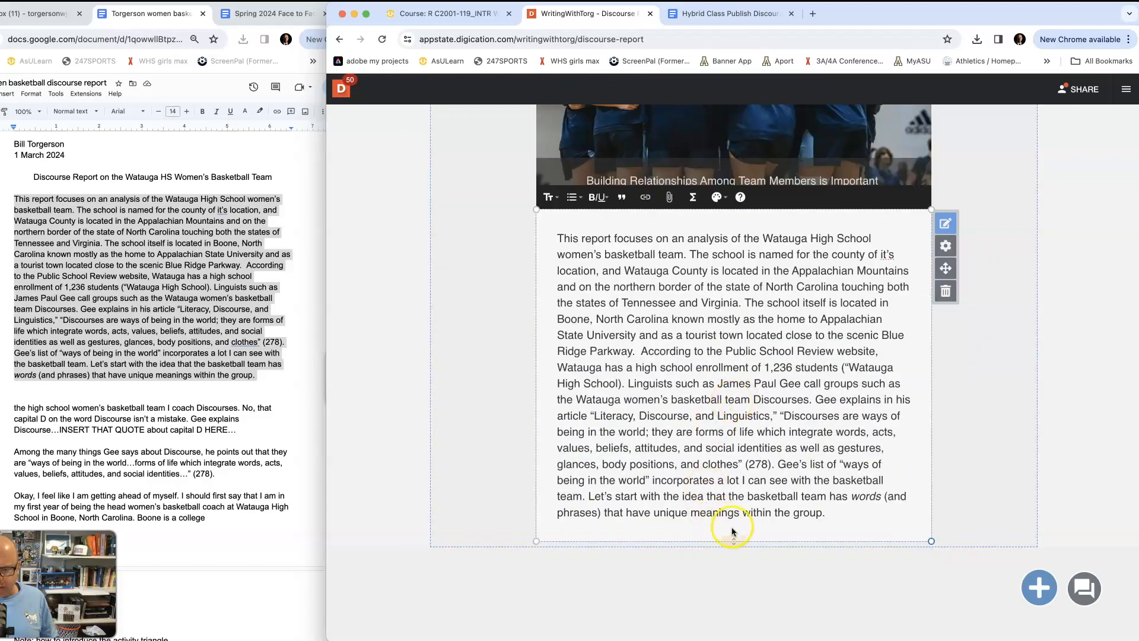
left_click(737, 541)
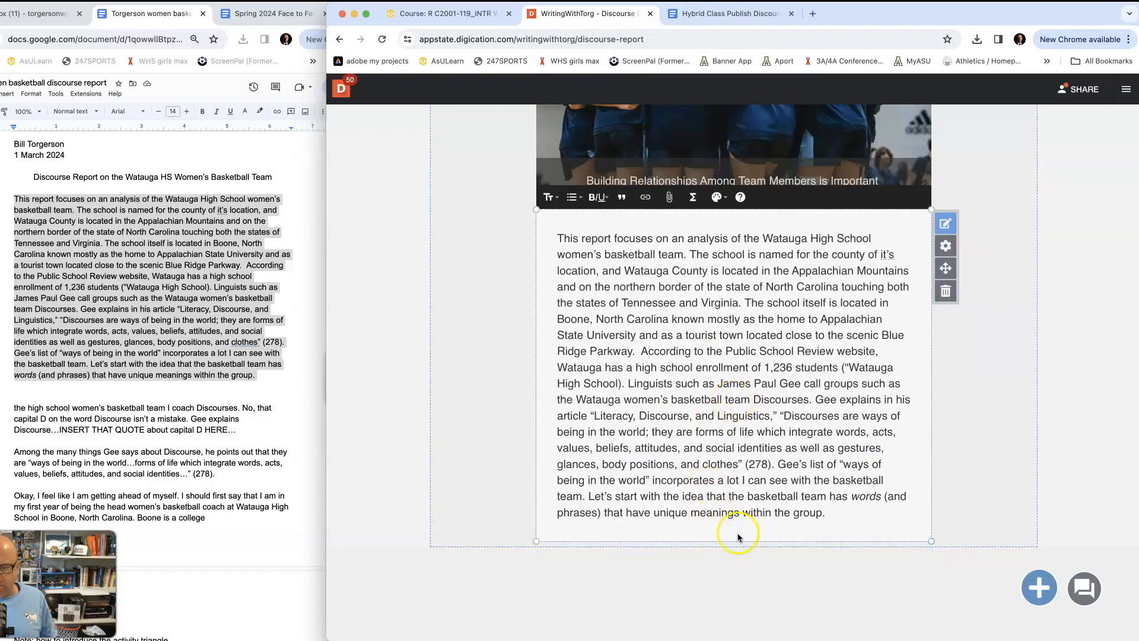
scroll(1068, 421, "up", 1)
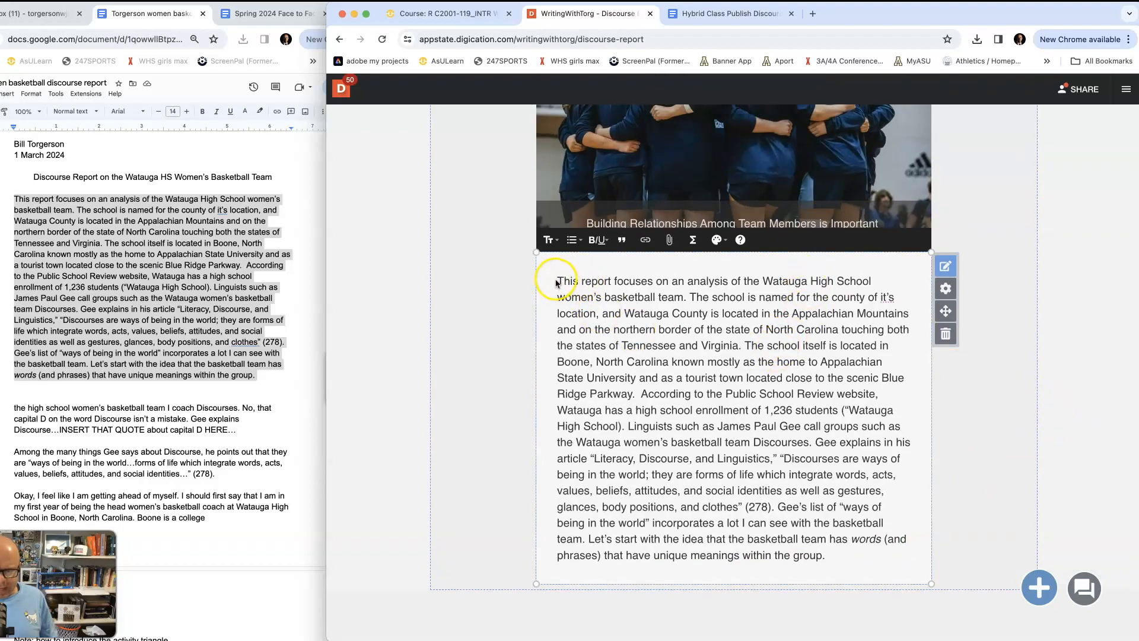
Step: Try a paragraph break before "According to the Public School Review website" and remove it again
left_click(633, 398)
key("Return")
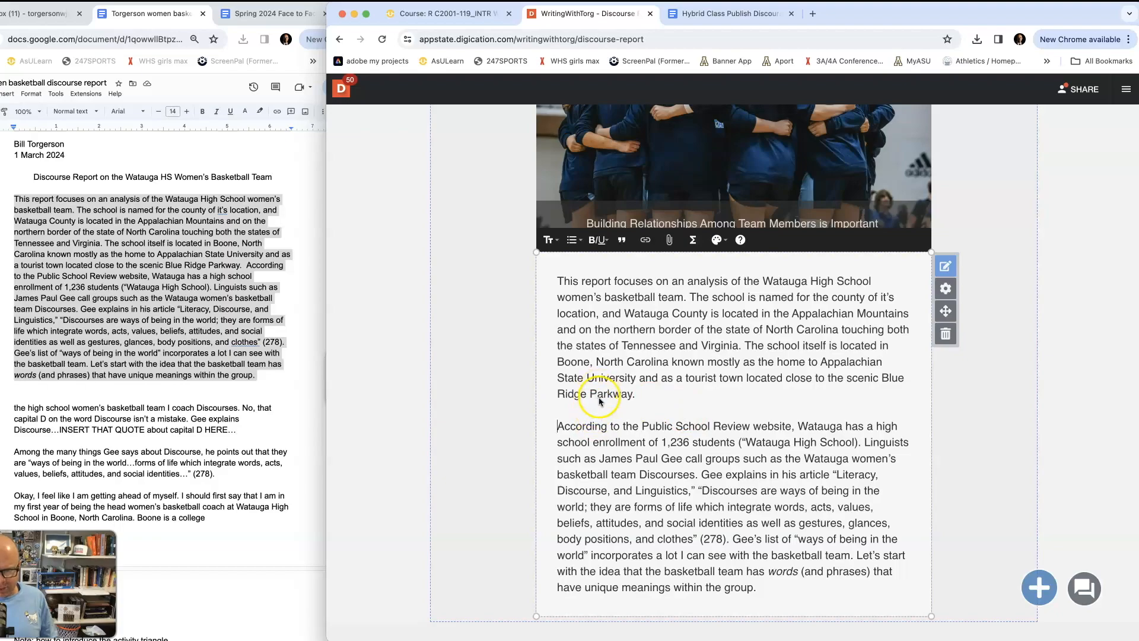
key("BackSpace")
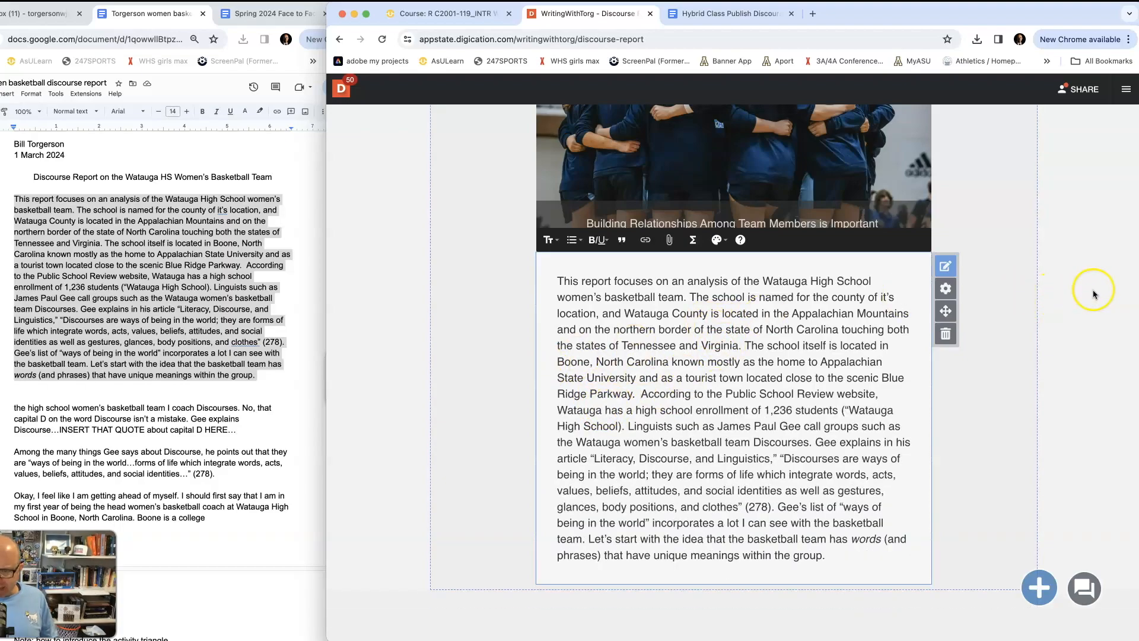
scroll(1097, 294, "up", 2)
scroll(1097, 294, "up", 3)
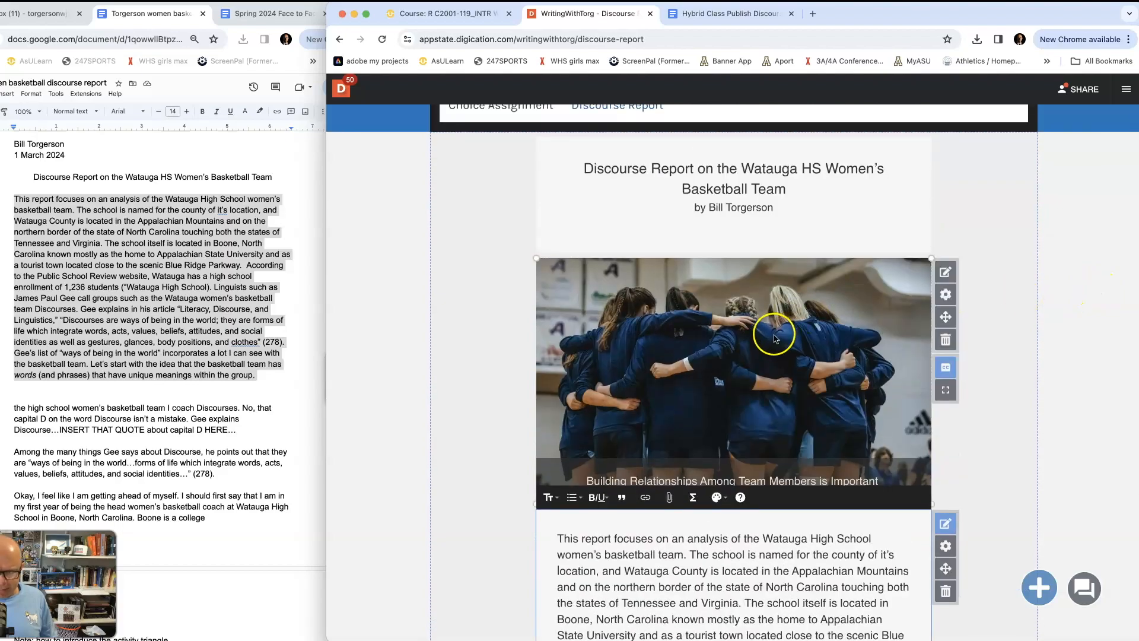
scroll(1052, 325, "down", 2)
scroll(1098, 344, "down", 4)
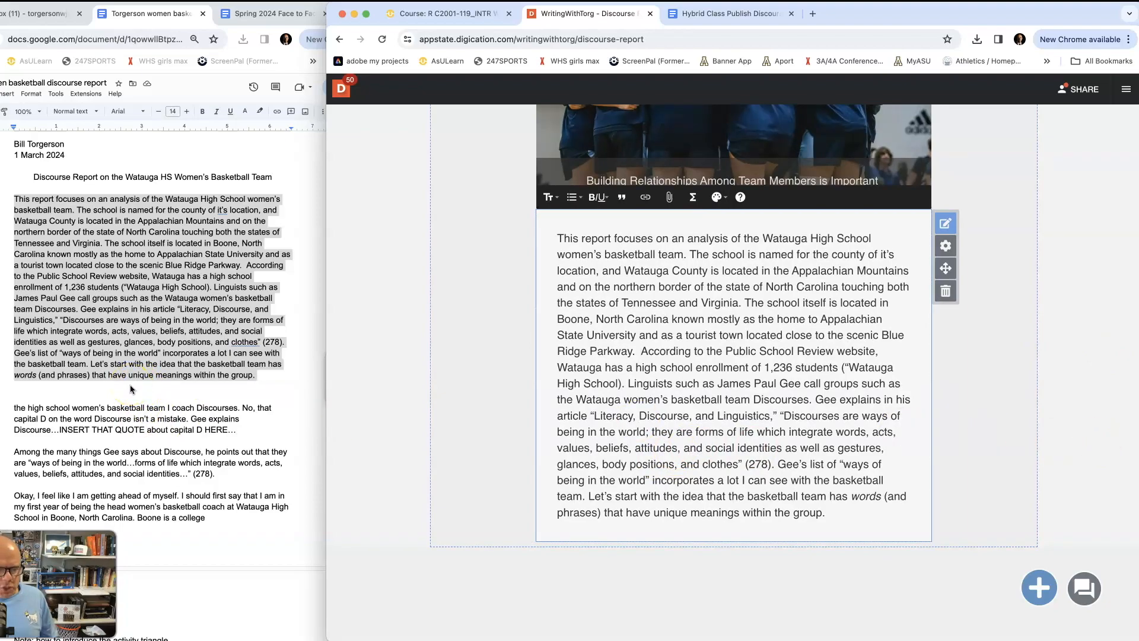
Step: Bring the Google Docs window fully into view and set the whole report's text to font size 14
left_click(133, 391)
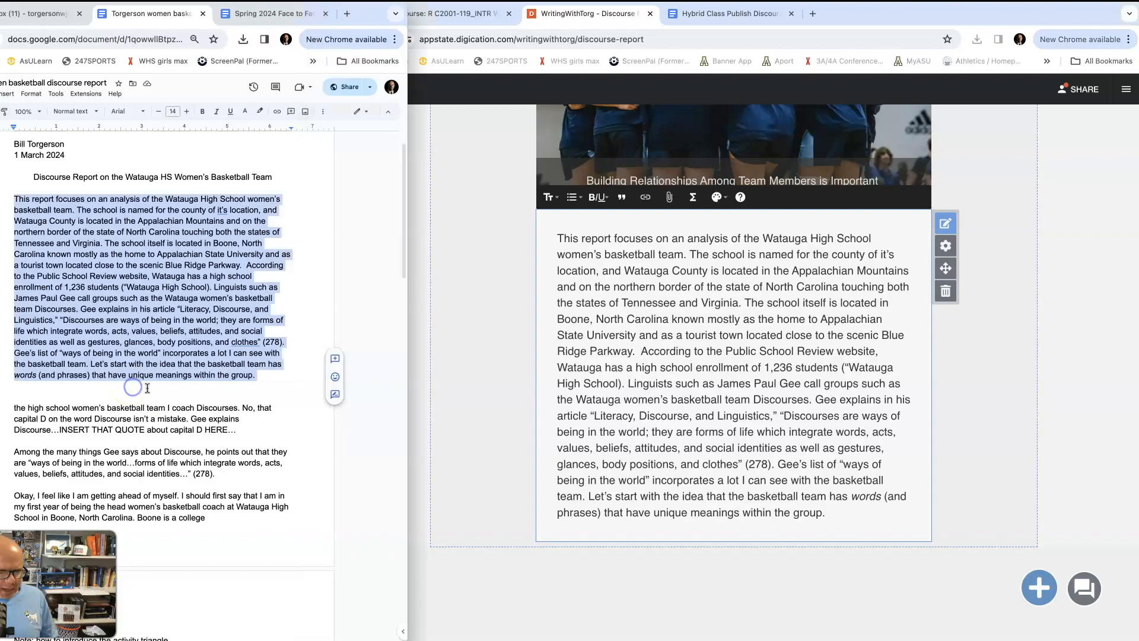
scroll(147, 389, "down", 10)
scroll(147, 389, "down", 1)
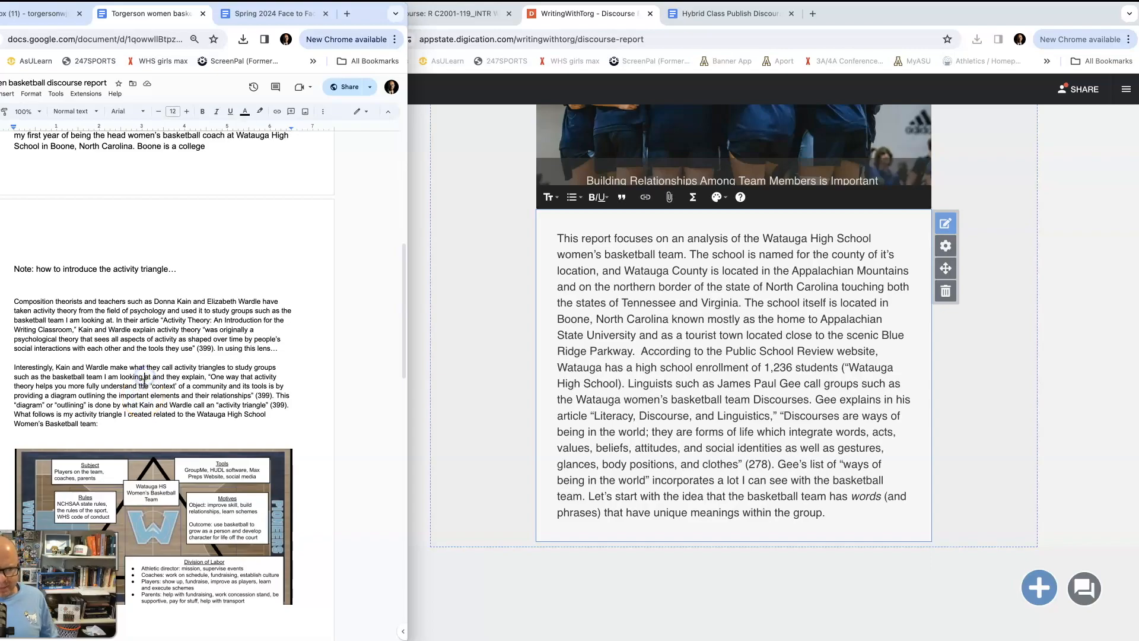
left_click_drag(144, 378, 144, 384)
left_click(144, 381)
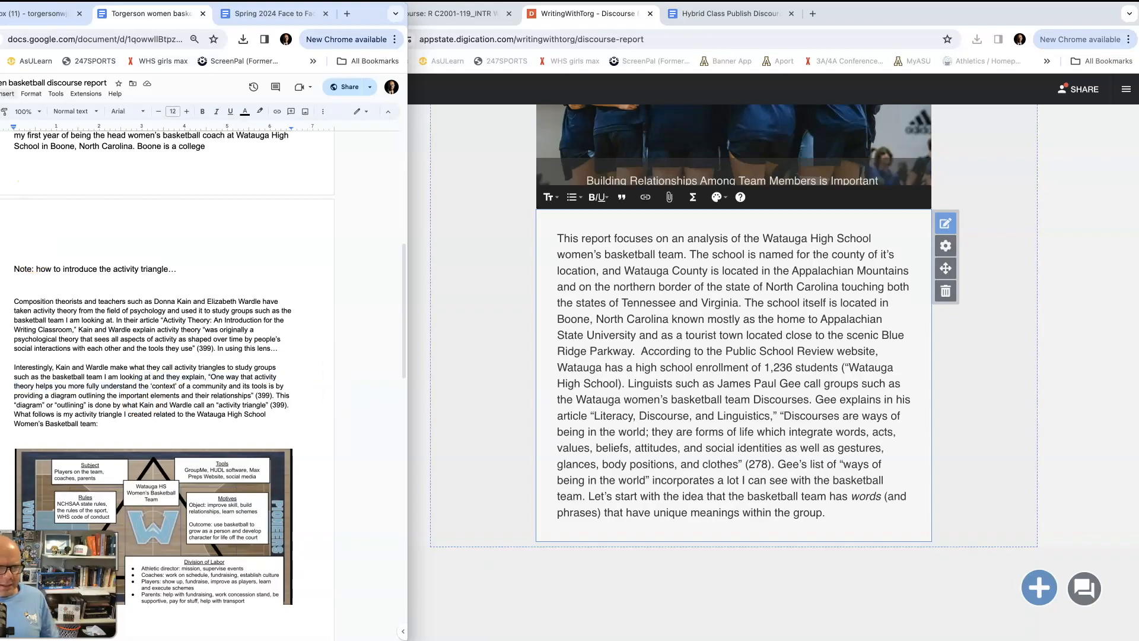
left_click_drag(363, 19, 518, 45)
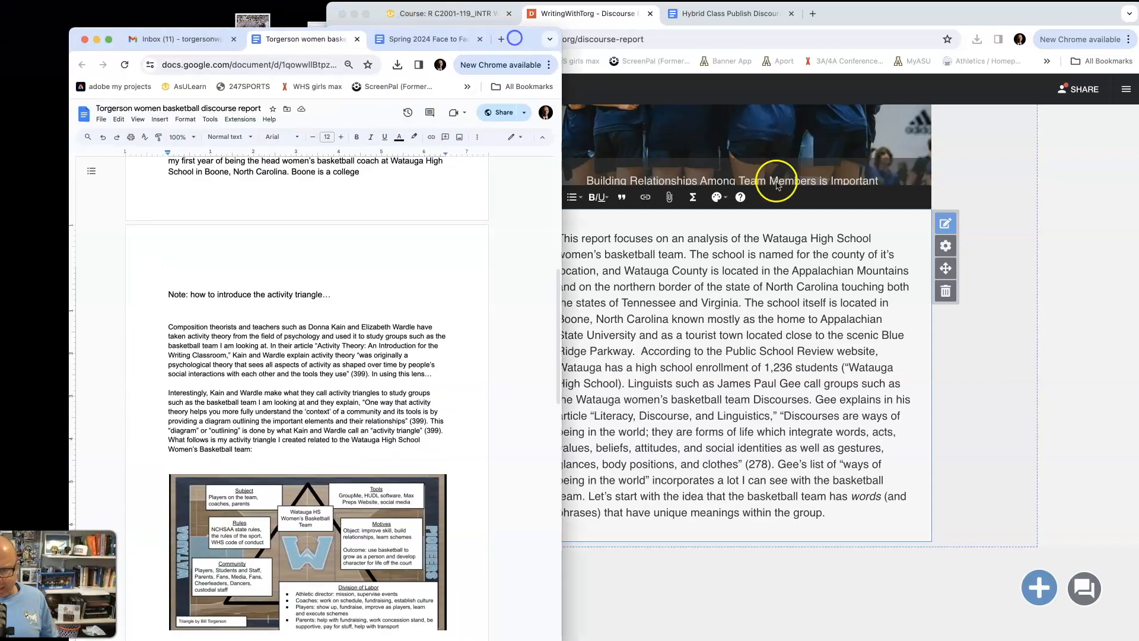
left_click(119, 119)
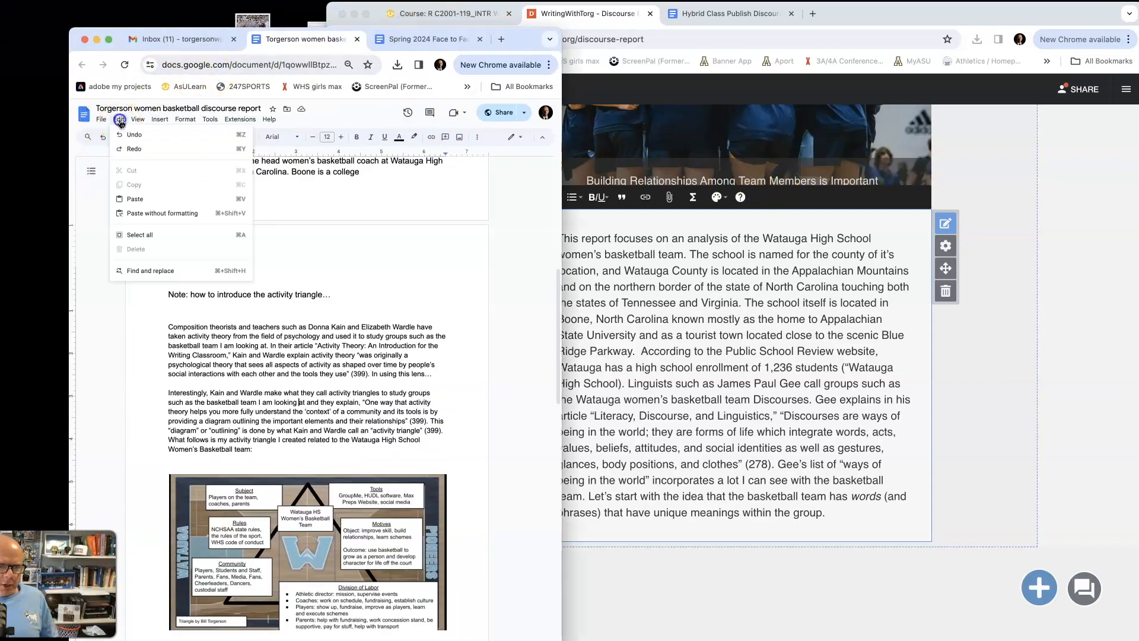
left_click(145, 235)
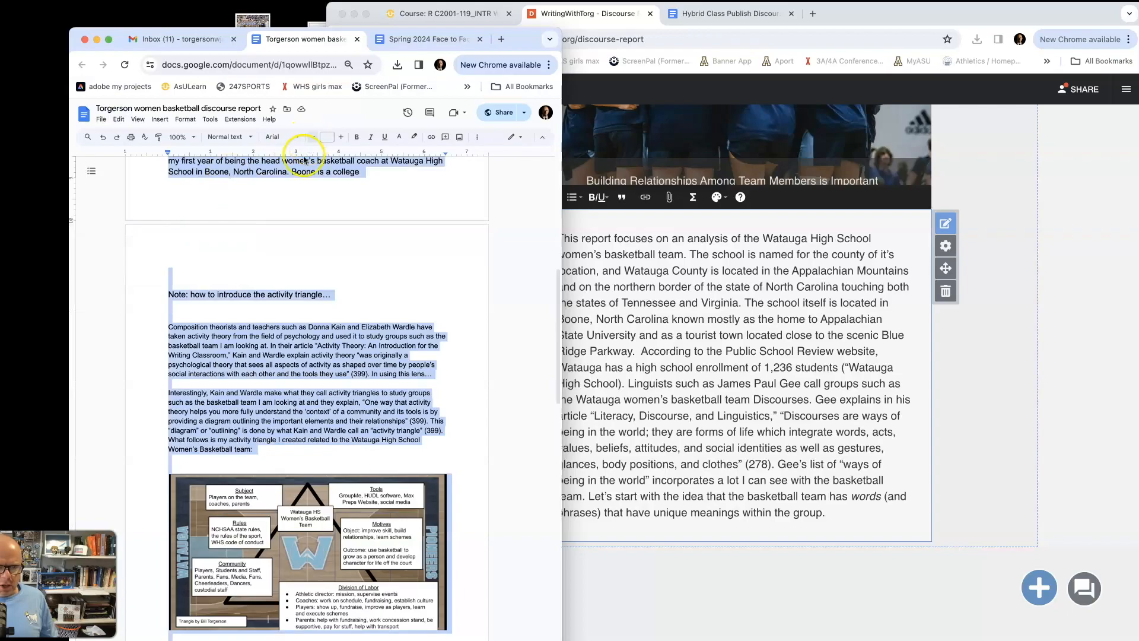
left_click(333, 136)
type("11")
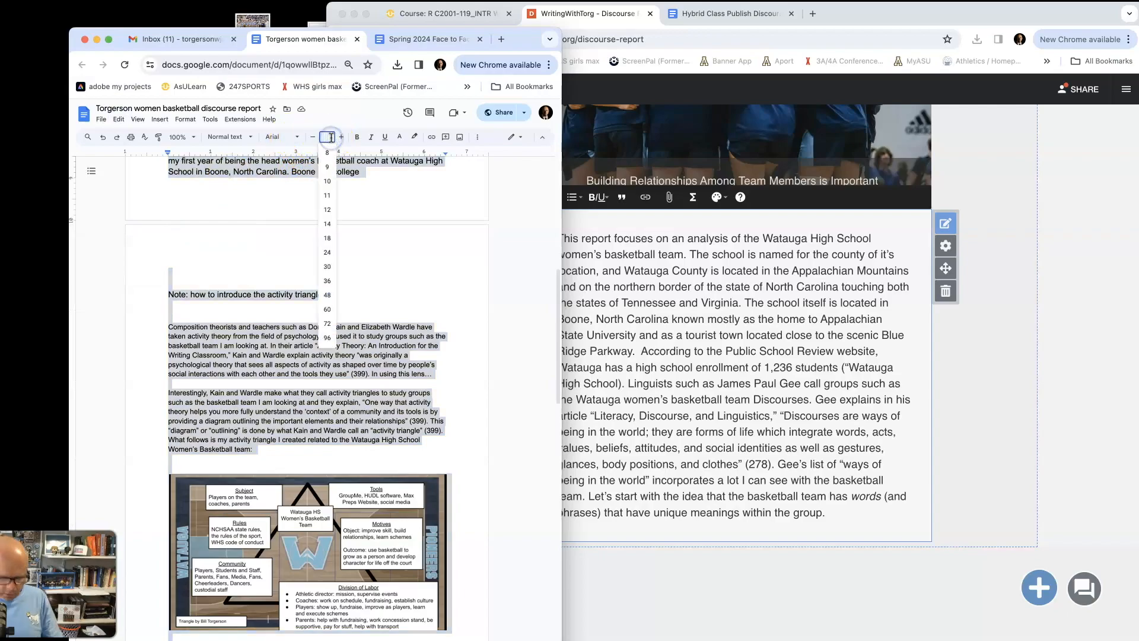
key("Return")
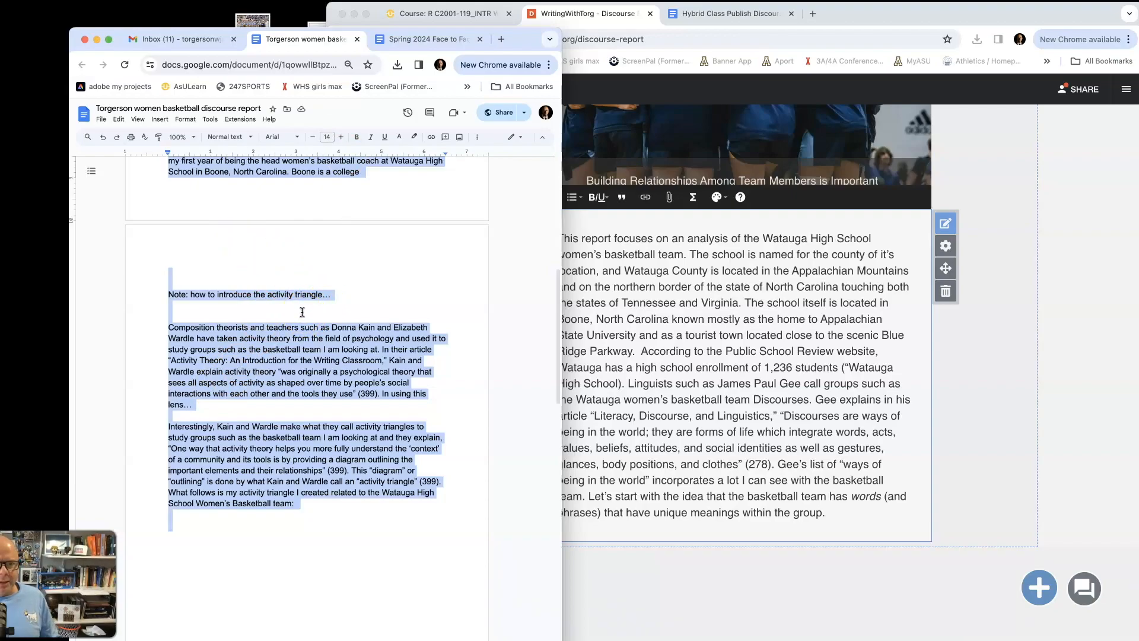
Step: Copy the report paragraph that begins "Composition theorists and teachers" and ends with "In using this lens…"
scroll(302, 312, "up", 10)
scroll(302, 312, "down", 7)
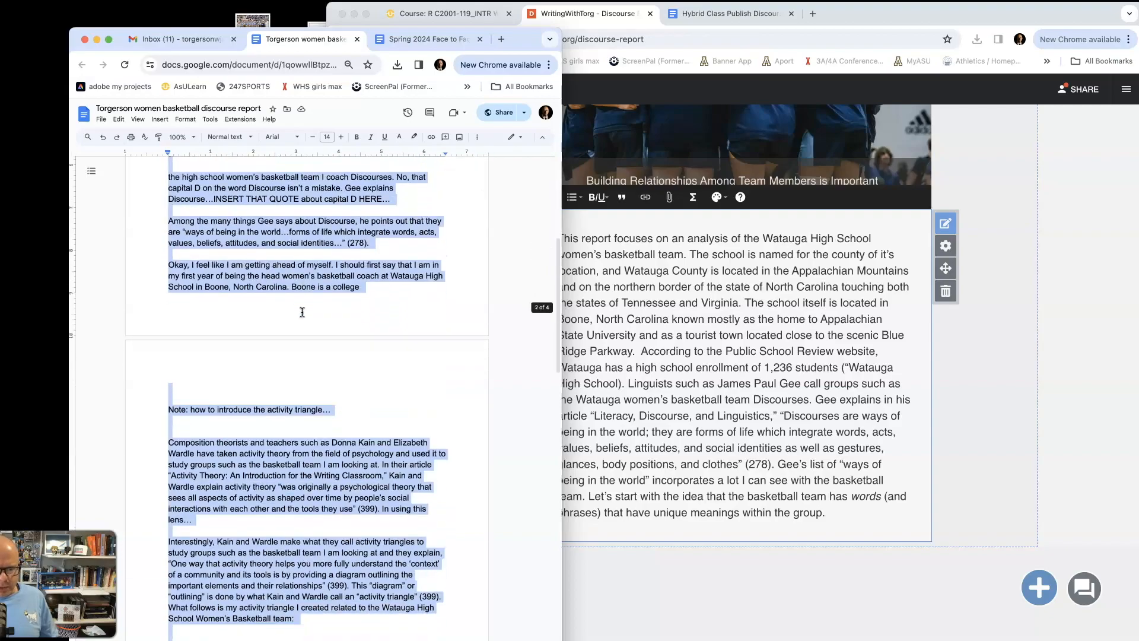
left_click(302, 312)
scroll(302, 315, "down", 3)
left_click(315, 356)
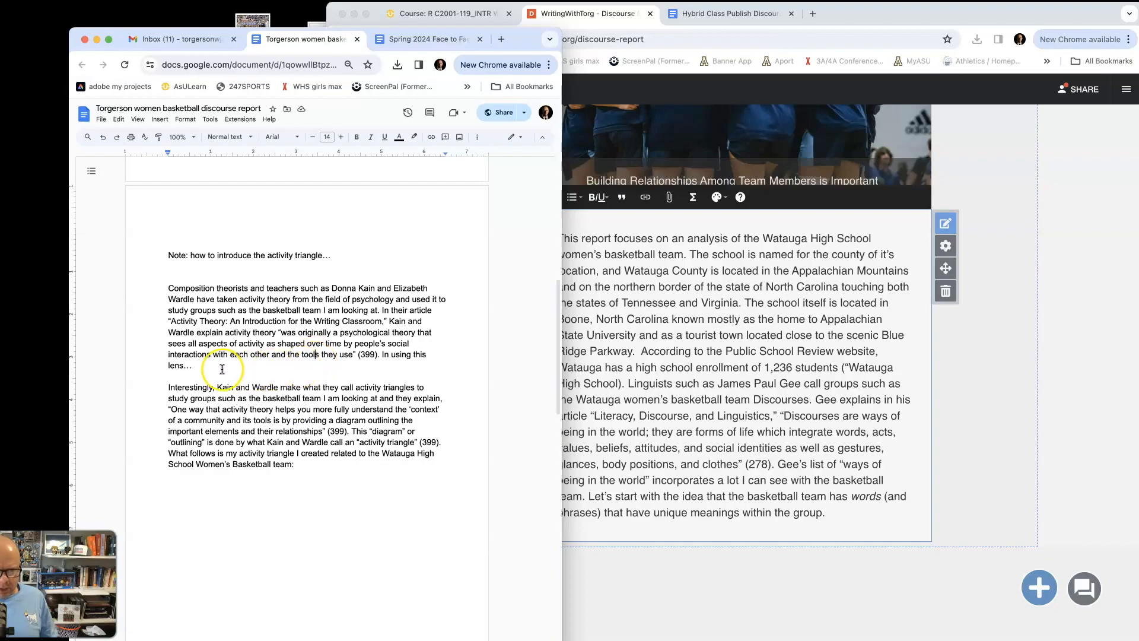
left_click_drag(221, 369, 154, 290)
key("super+c")
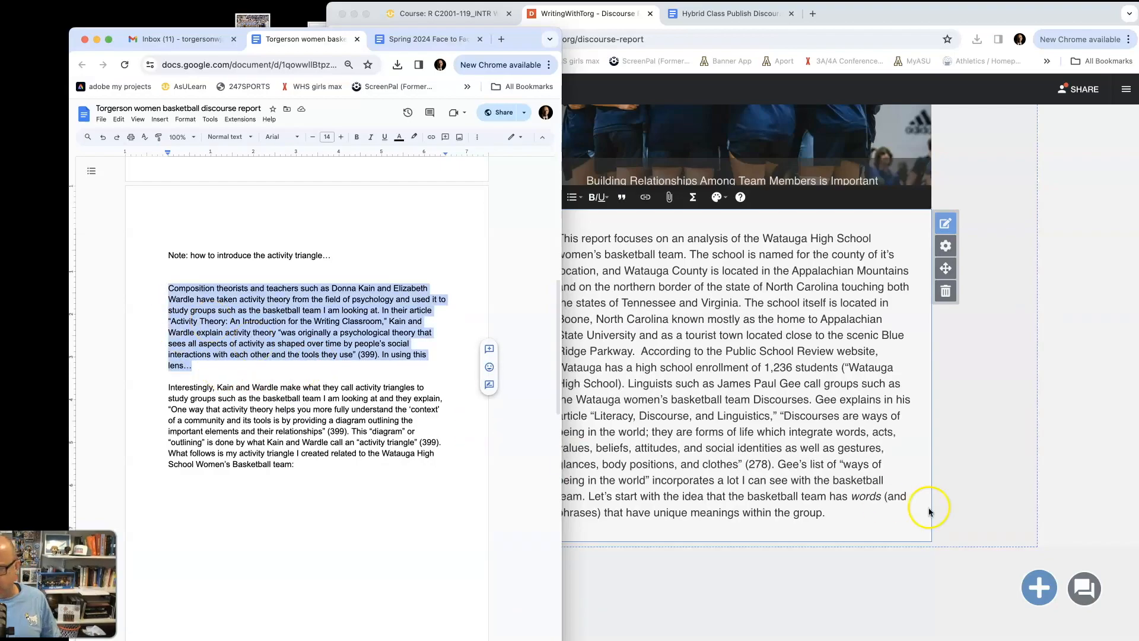
Step: Paste the copied paragraph as a new second paragraph, separated by a blank line, in the ePortfolio page's report text block
left_click(1105, 442)
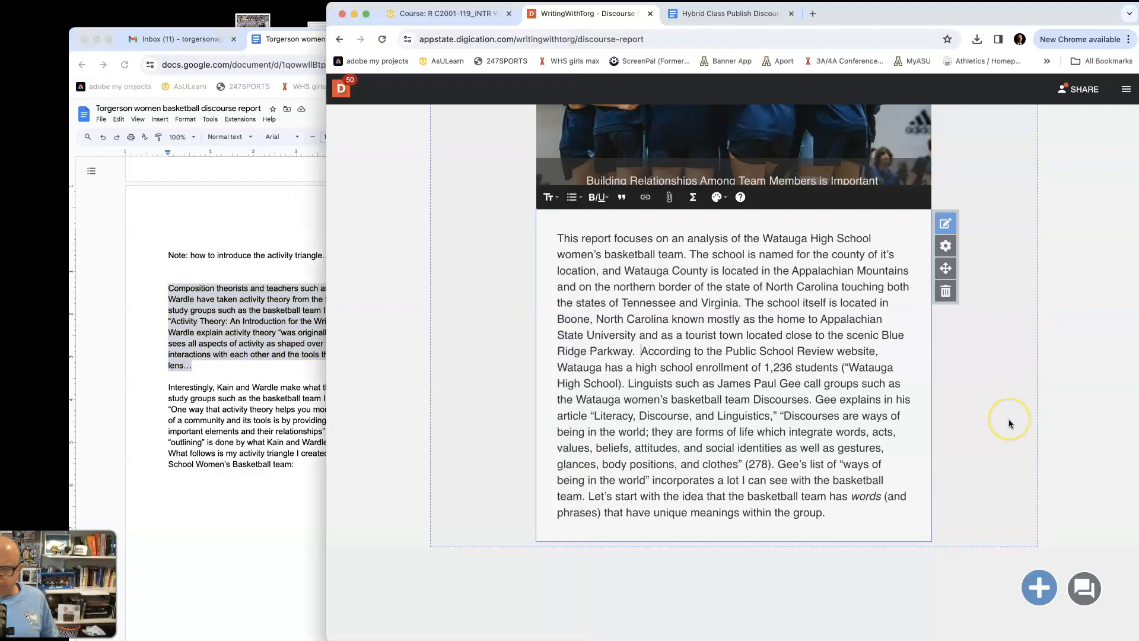
left_click(1039, 588)
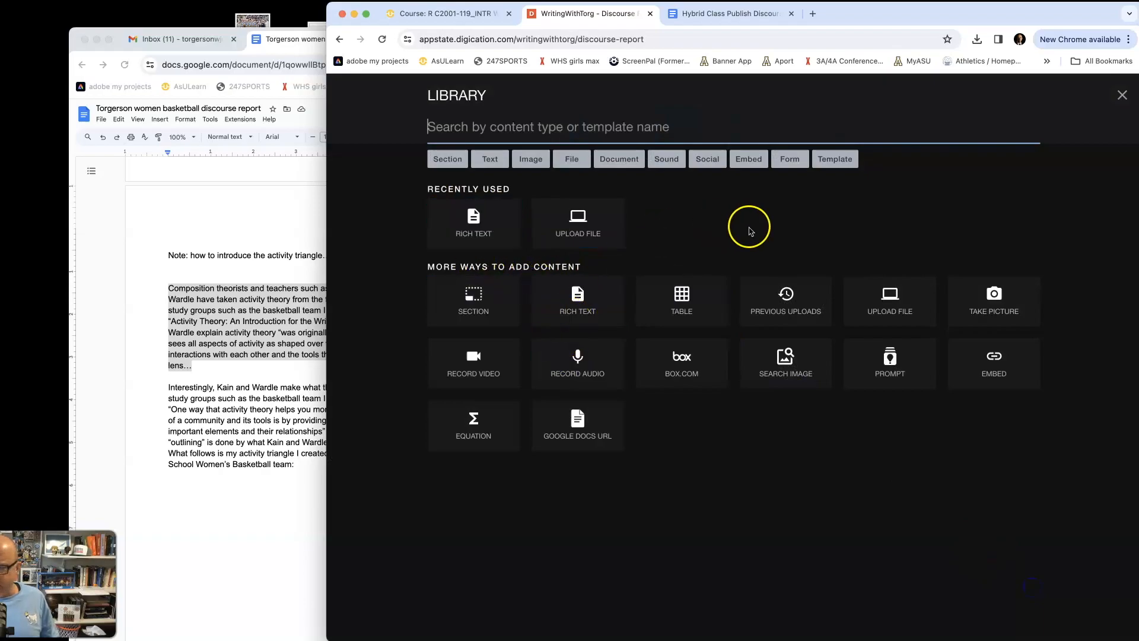
left_click(1120, 98)
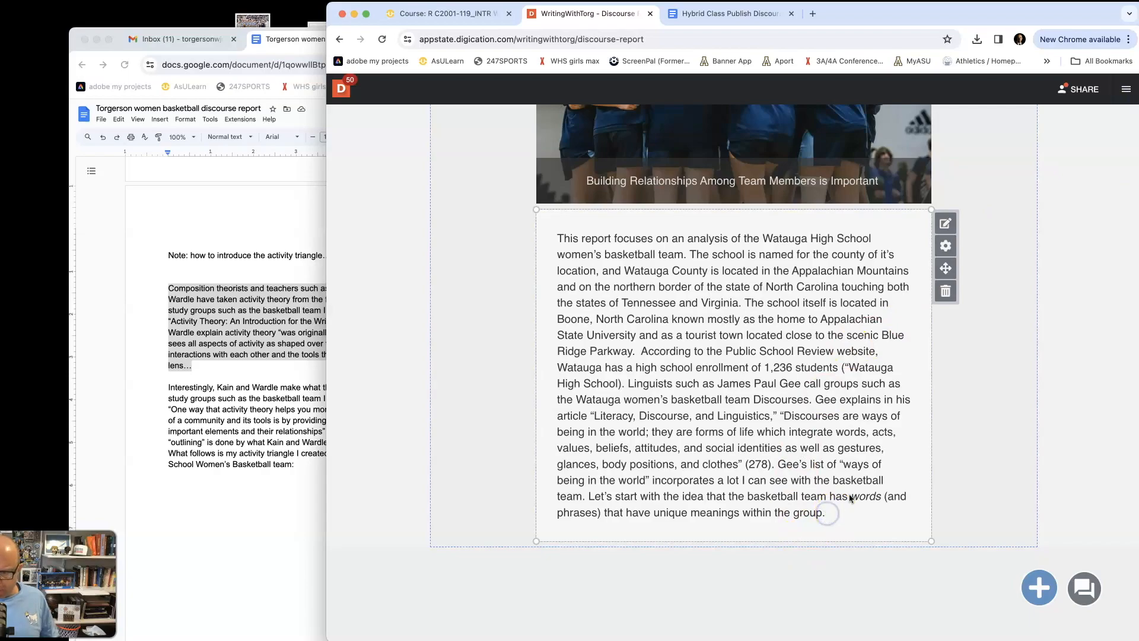
left_click(836, 509)
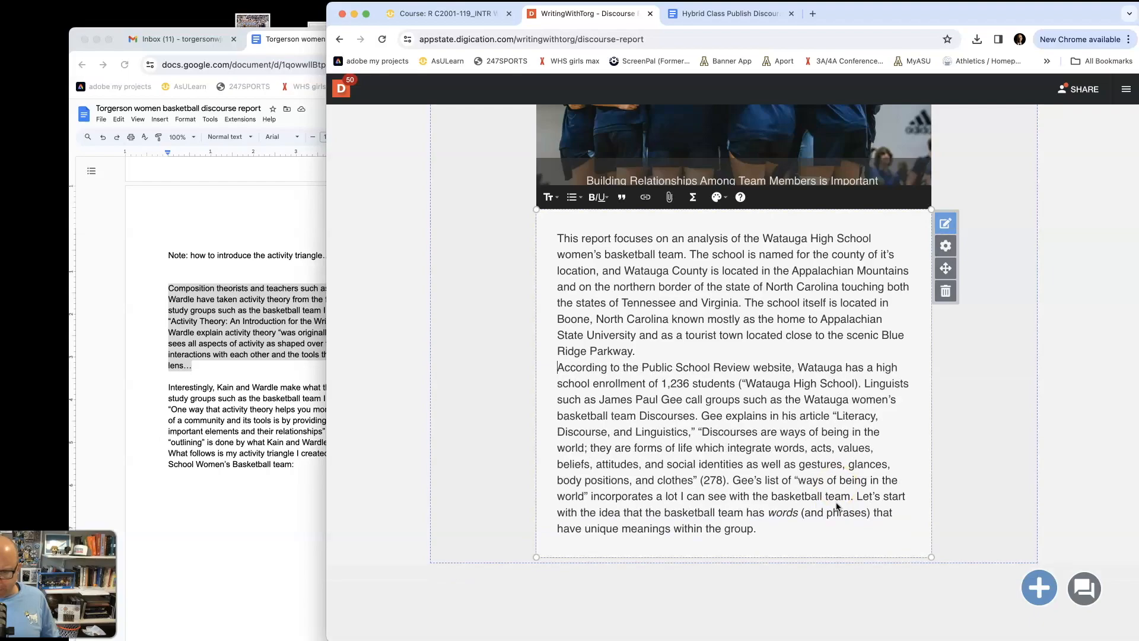
key("BackSpace")
left_click(837, 516)
key("Return")
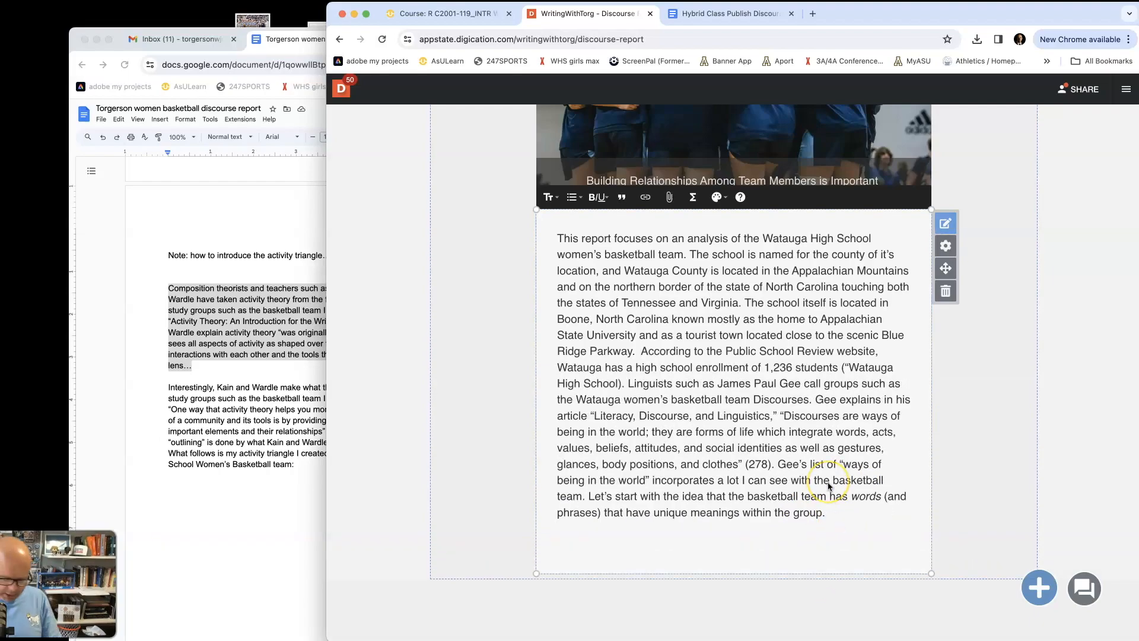
key("super+v")
scroll(1056, 480, "down", 5)
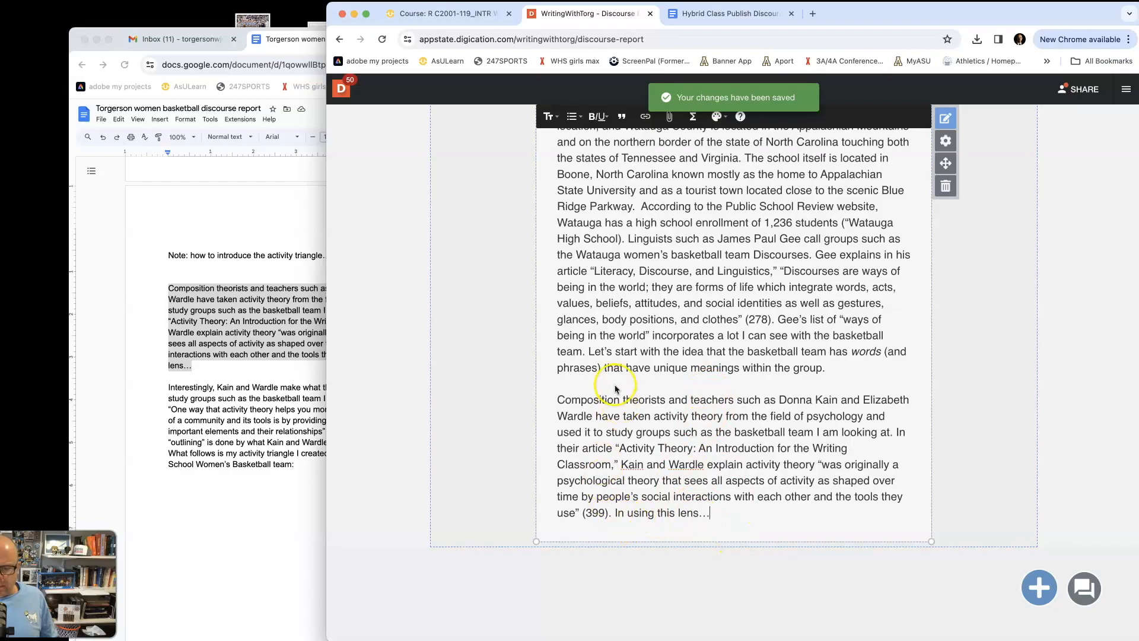
Step: Replace the closing fragment "In using this lens…" with "What follows is the activity triangle I created for the Watauga Women's Basketball Team:"
key("BackSpace")
key("BackSpace")
key("BackSpace")
key("BackSpace")
key("BackSpace")
key("BackSpace")
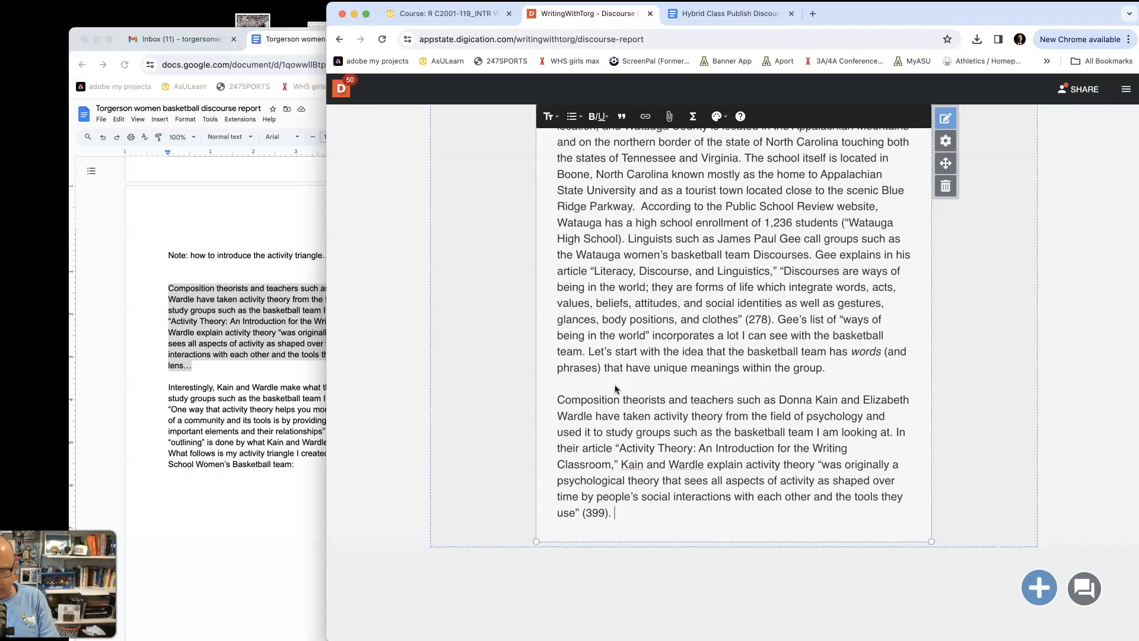
type("What fo")
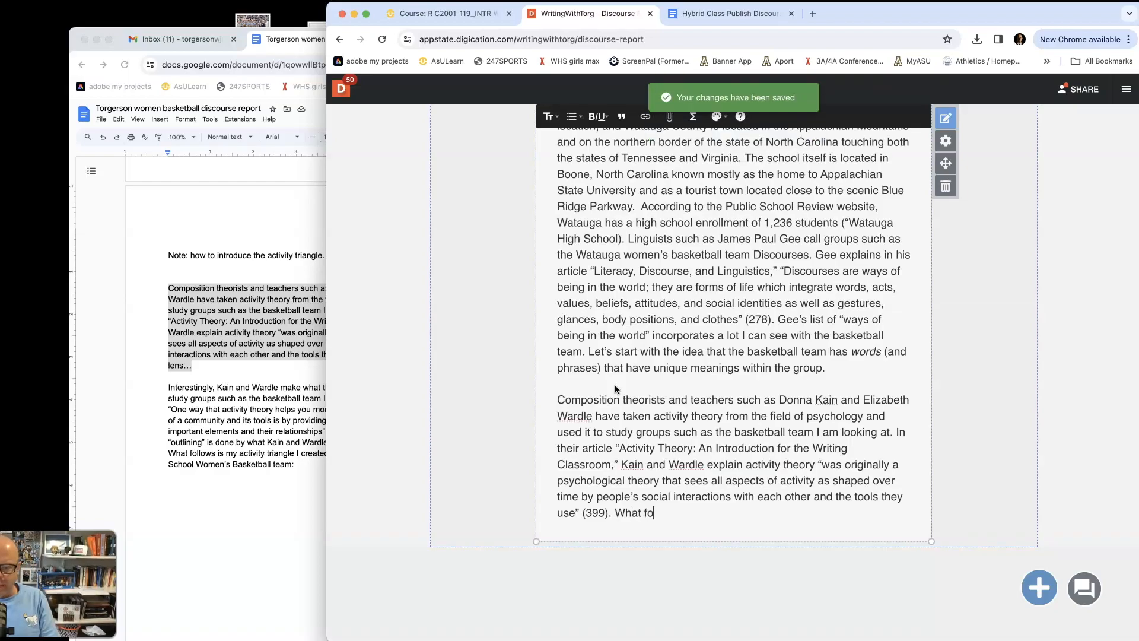
type("llows is the activity triangle")
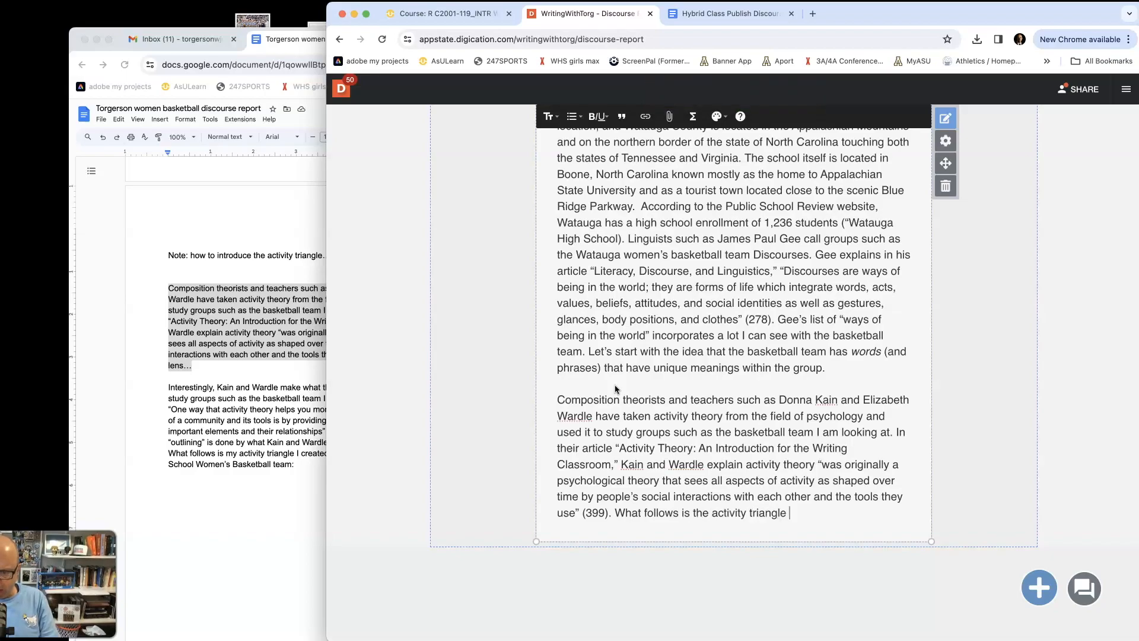
type(" I created for ")
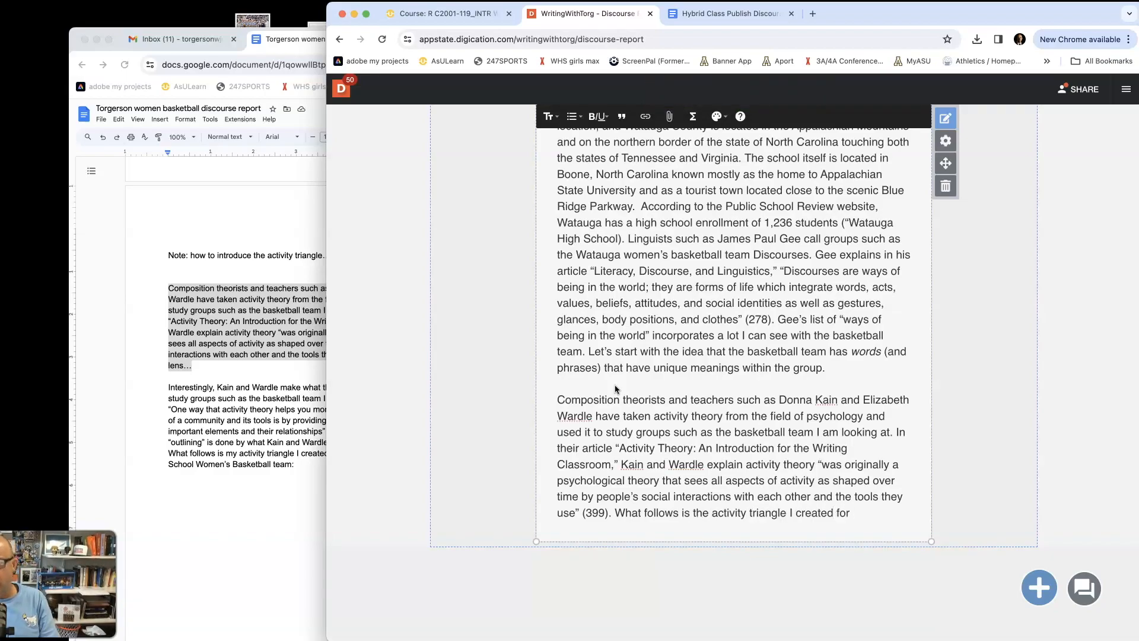
type("the Watauga Women's Basketball Team:")
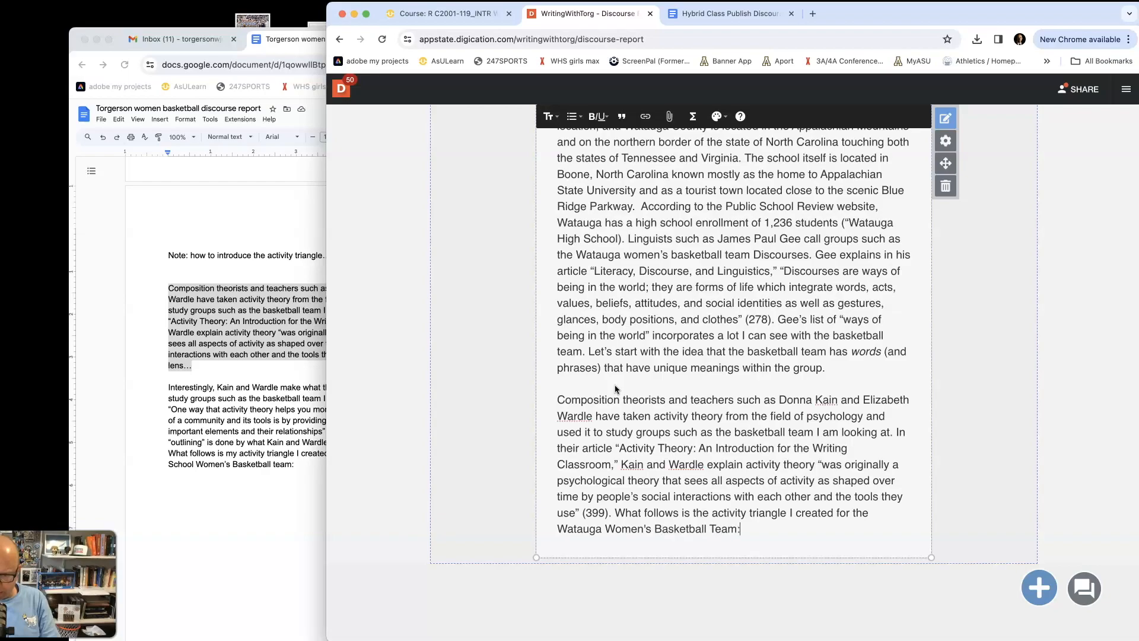
Step: Upload "Watauga Women's basketball activity triangle.jpg" to the page below the paragraph that introduces the activity triangle
left_click(1083, 356)
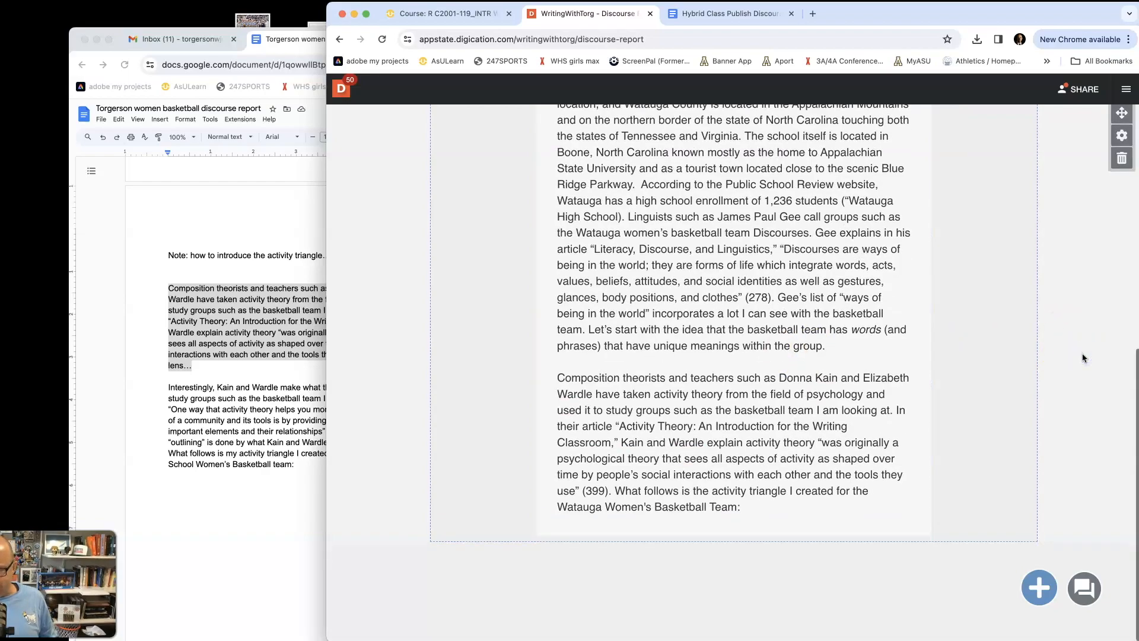
left_click(1039, 587)
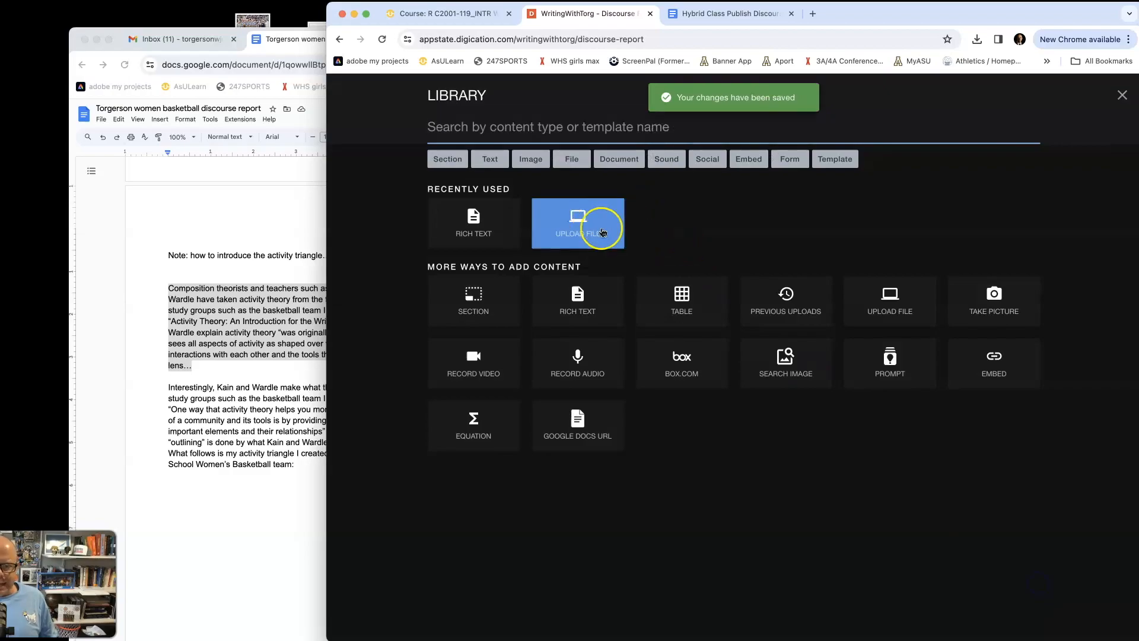
left_click(522, 161)
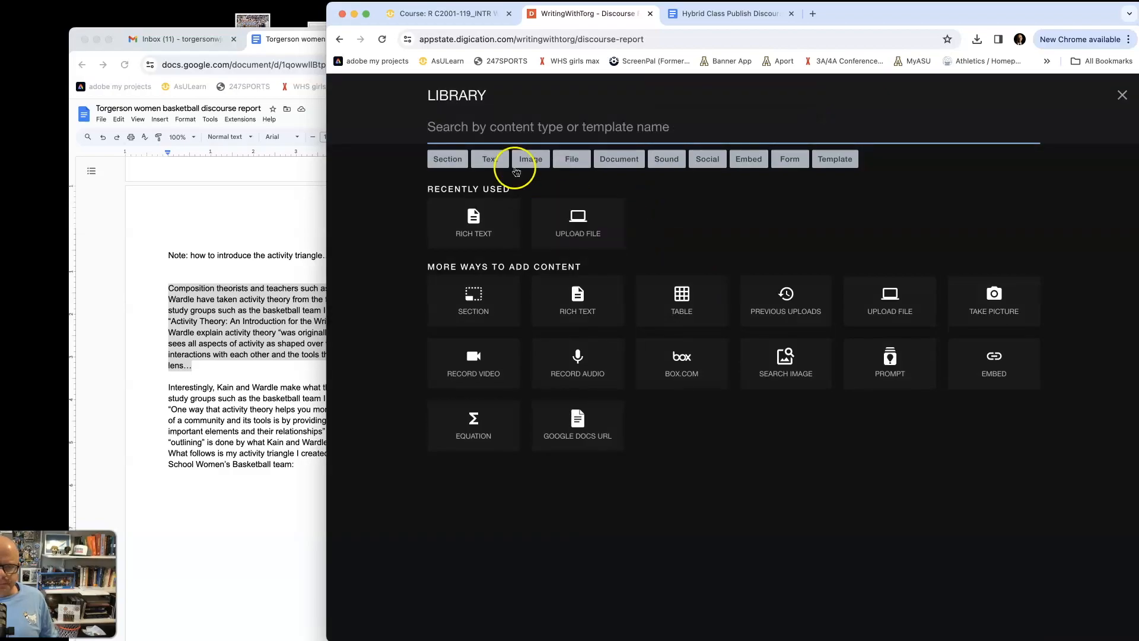
left_click(578, 301)
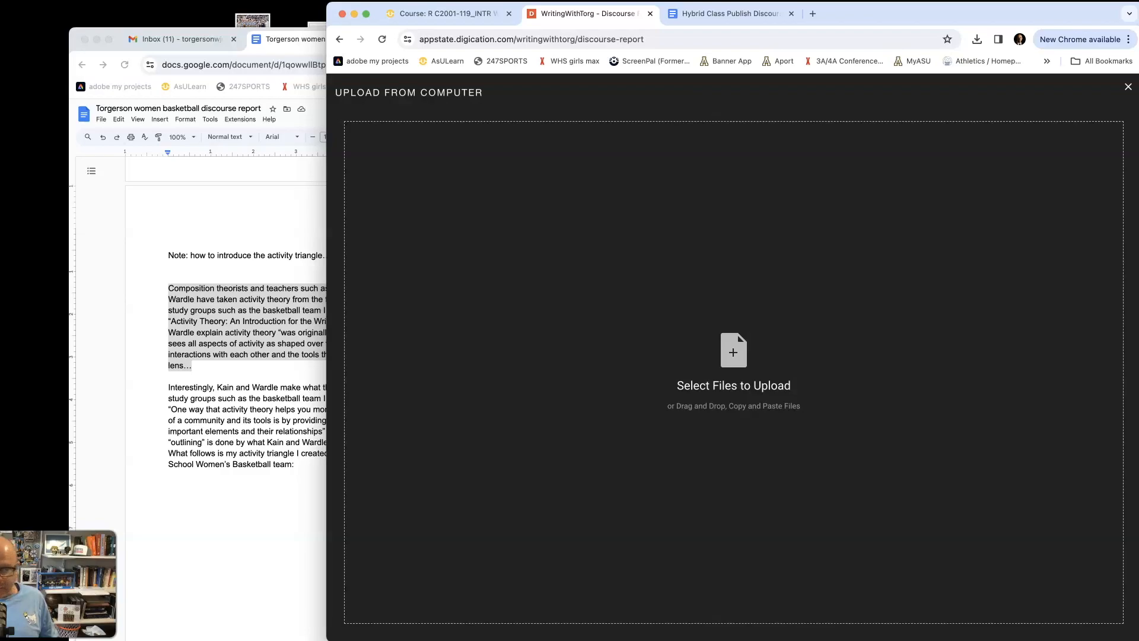
left_click_drag(19, 525, 734, 462)
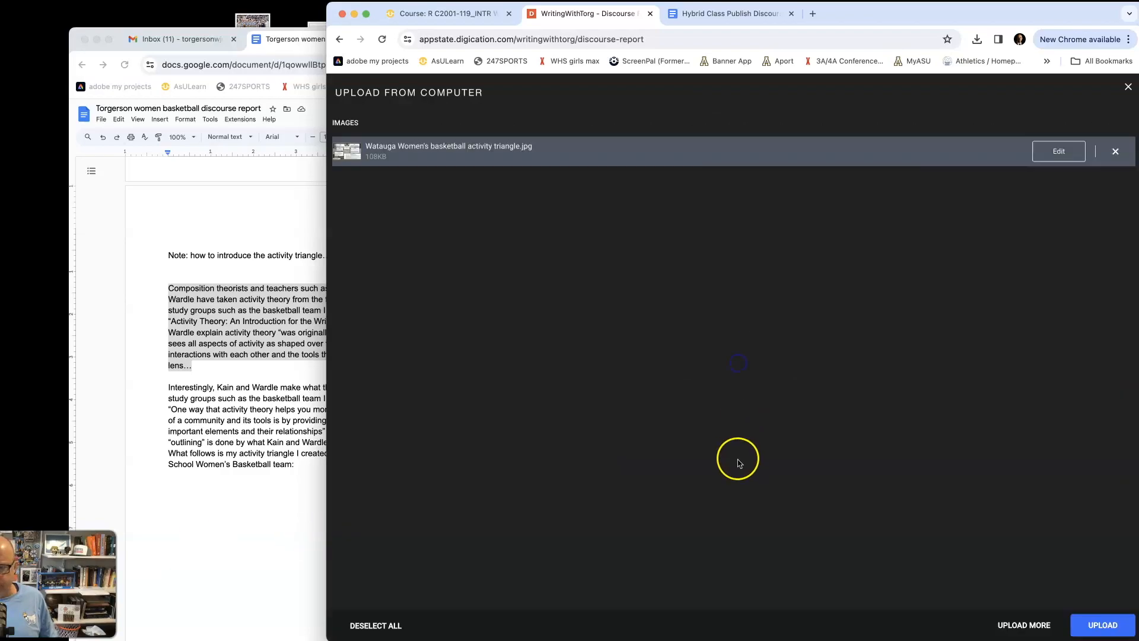
left_click(1099, 624)
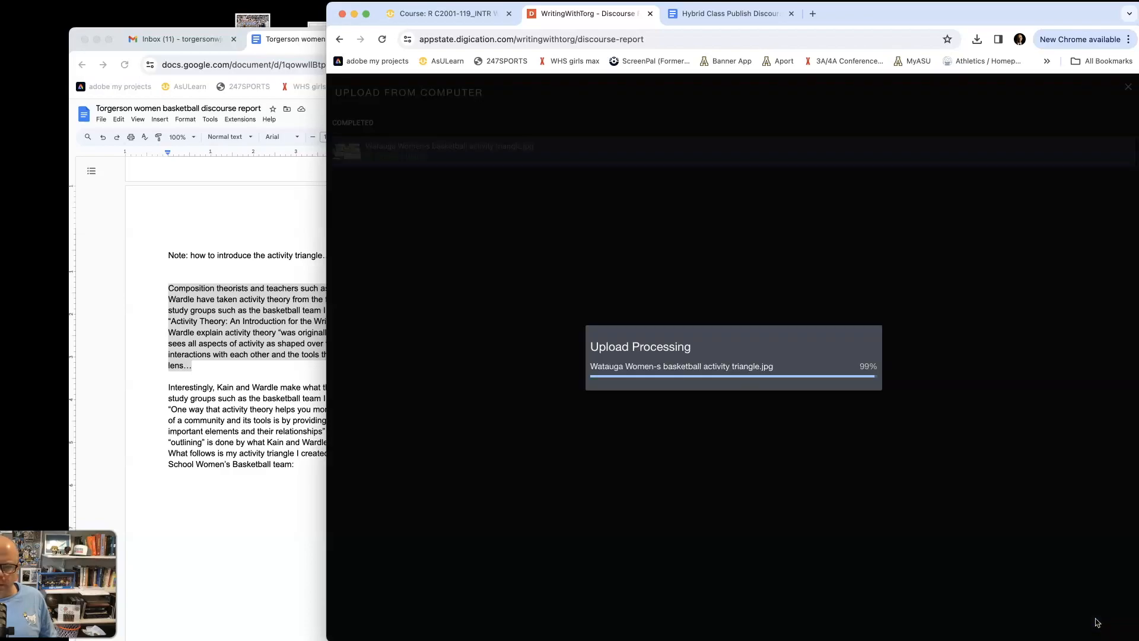
scroll(1095, 617, "down", 4)
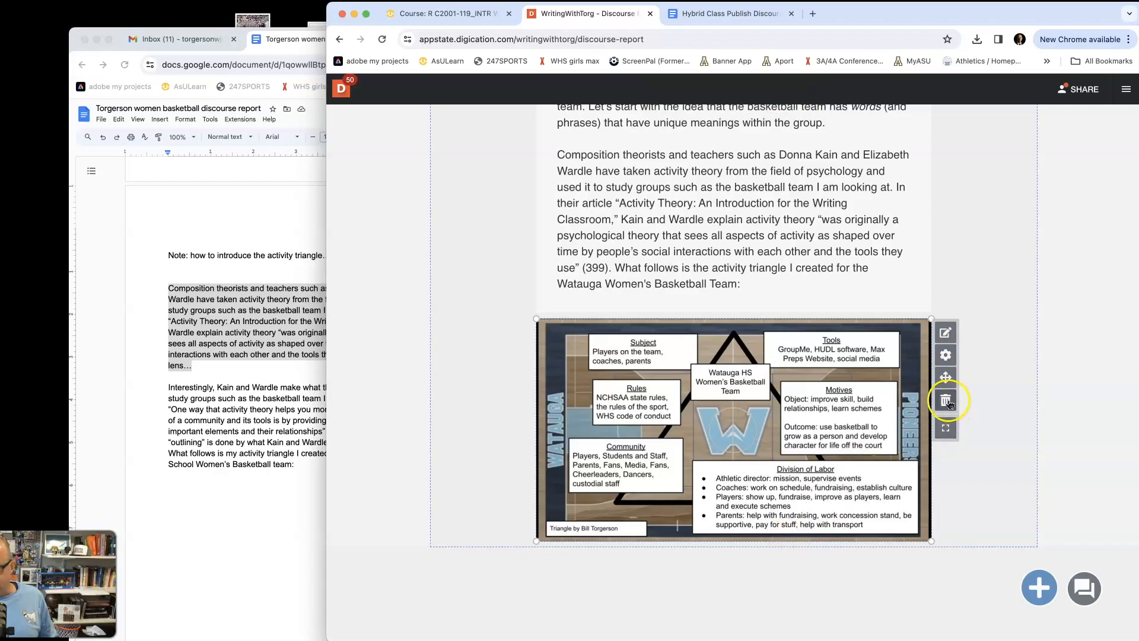
Step: Add a rich text block under the triangle reading "Notice the Division of Labor: It Takes a lot of people working together to create a successful basketball team"
left_click(1040, 588)
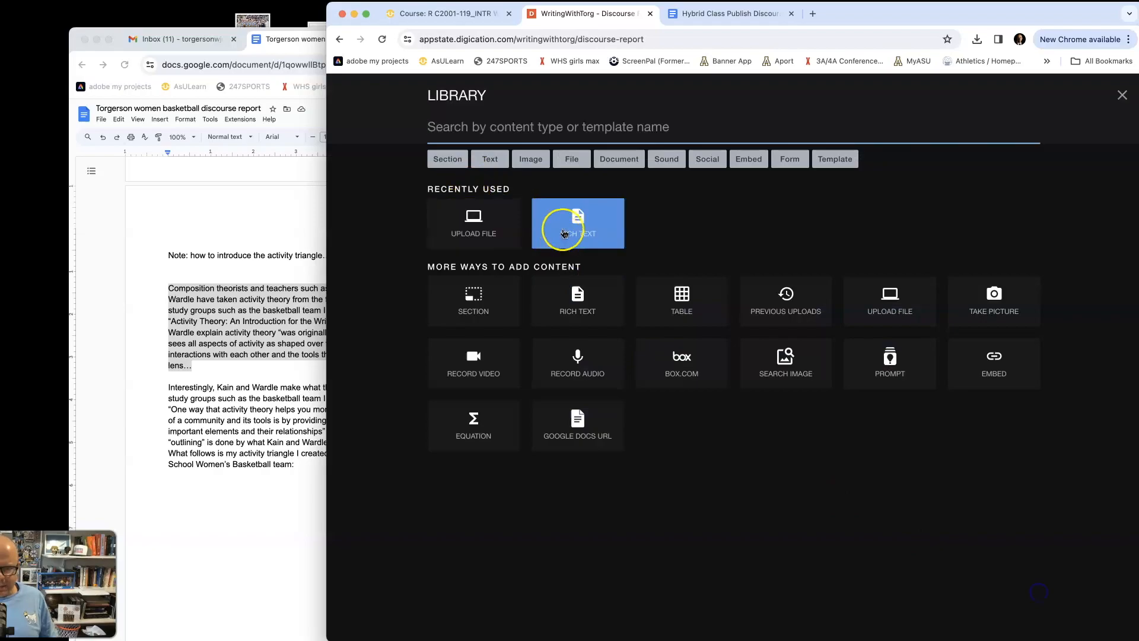
left_click(582, 223)
scroll(1062, 453, "down", 2)
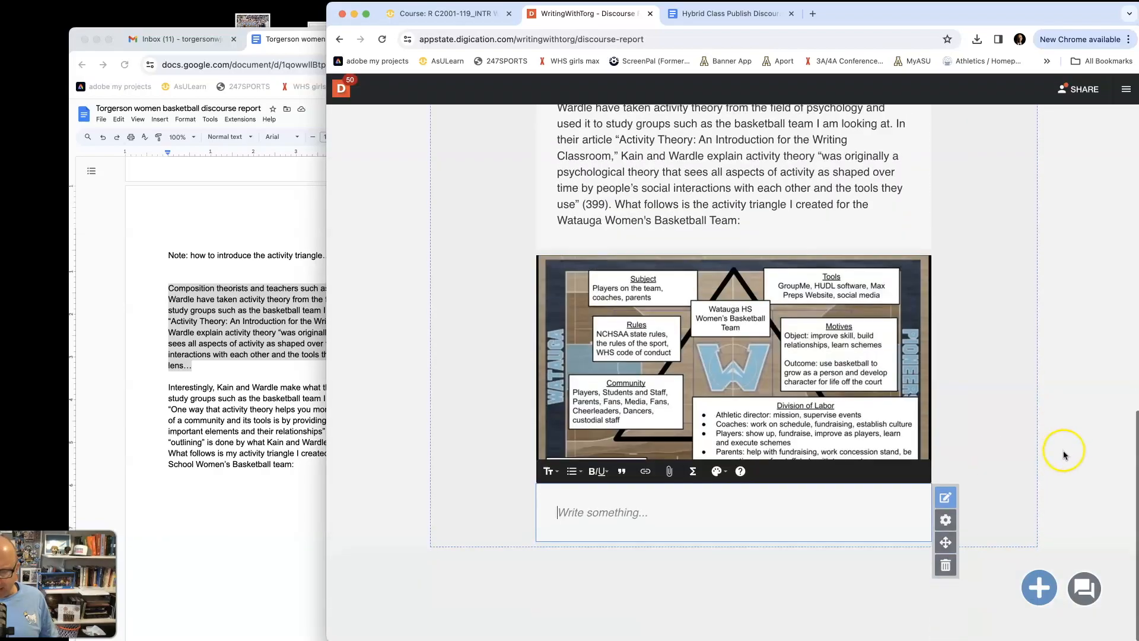
left_click(623, 520)
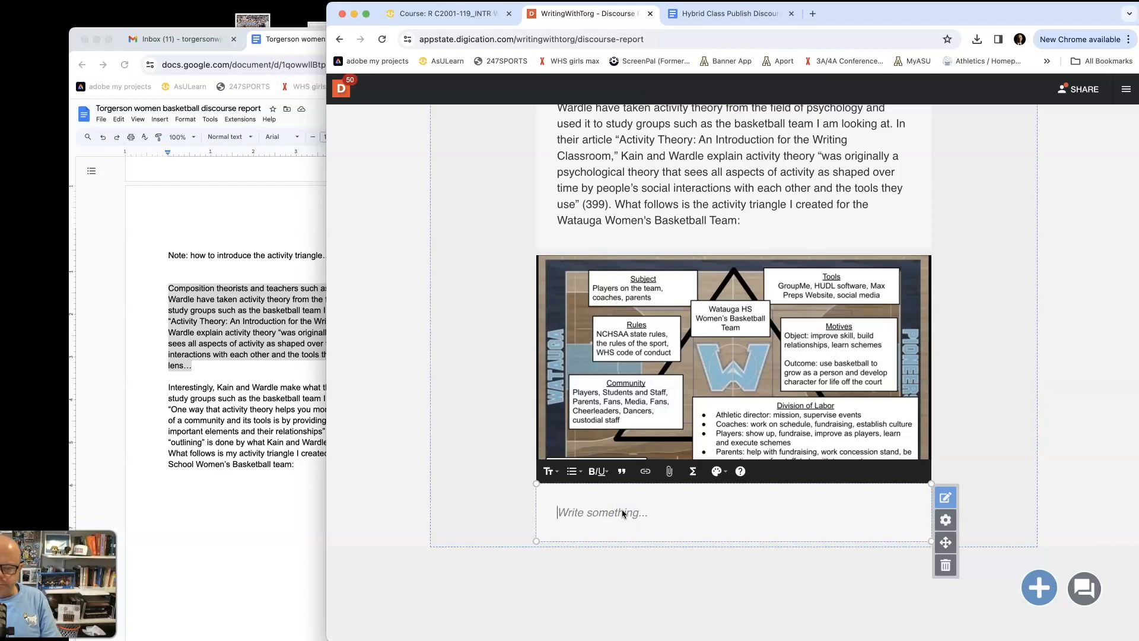
type("No")
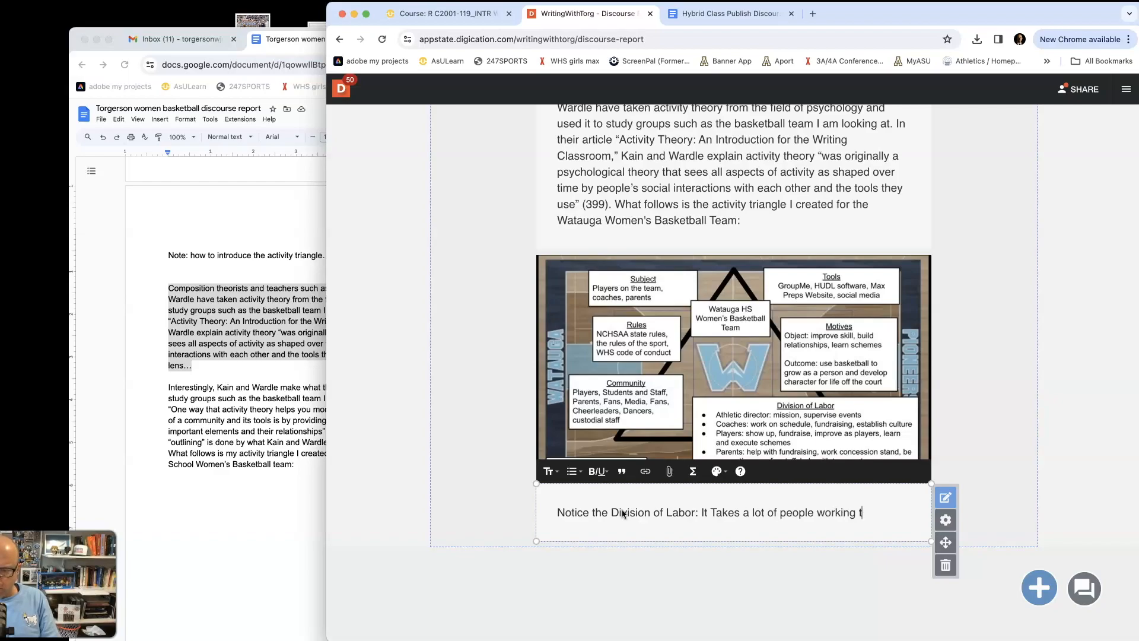
type("to create a successful basketball team")
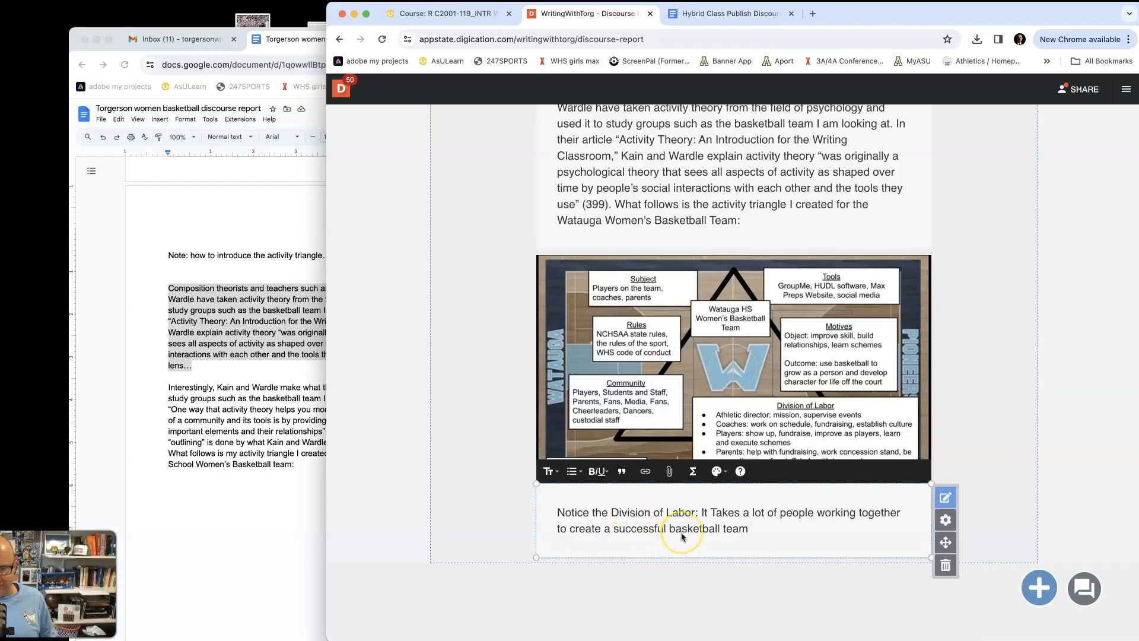
Step: Lowercase "Takes", "Labor" and "Division" in the text under the triangle, and finish editing the block
left_click(710, 512)
key("BackSpace")
type("t")
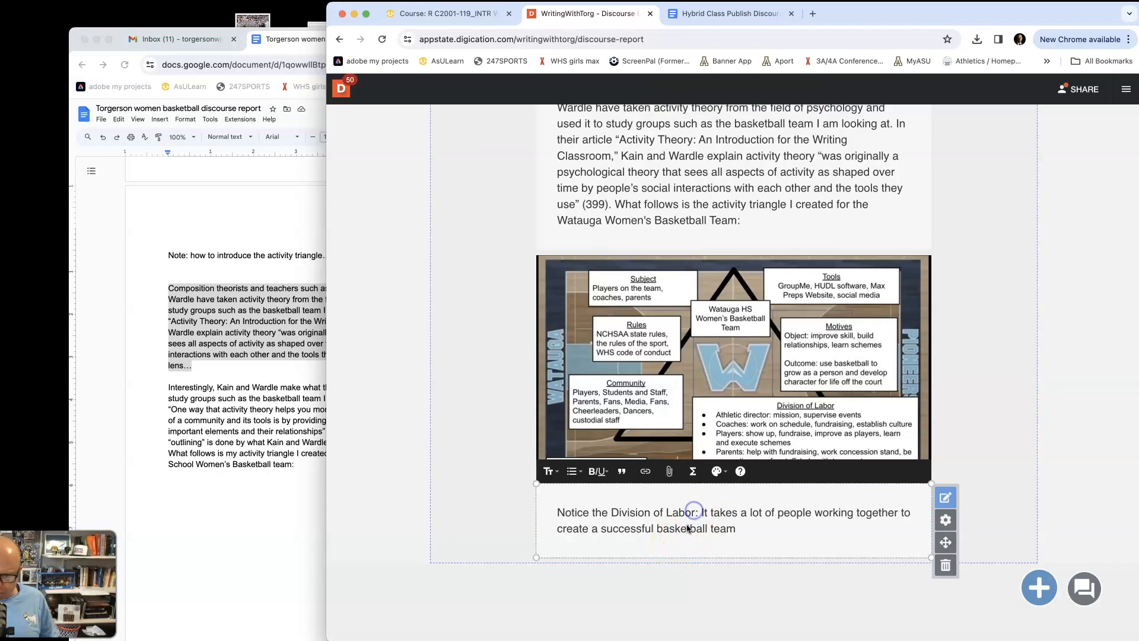
key("BackSpace")
type("l")
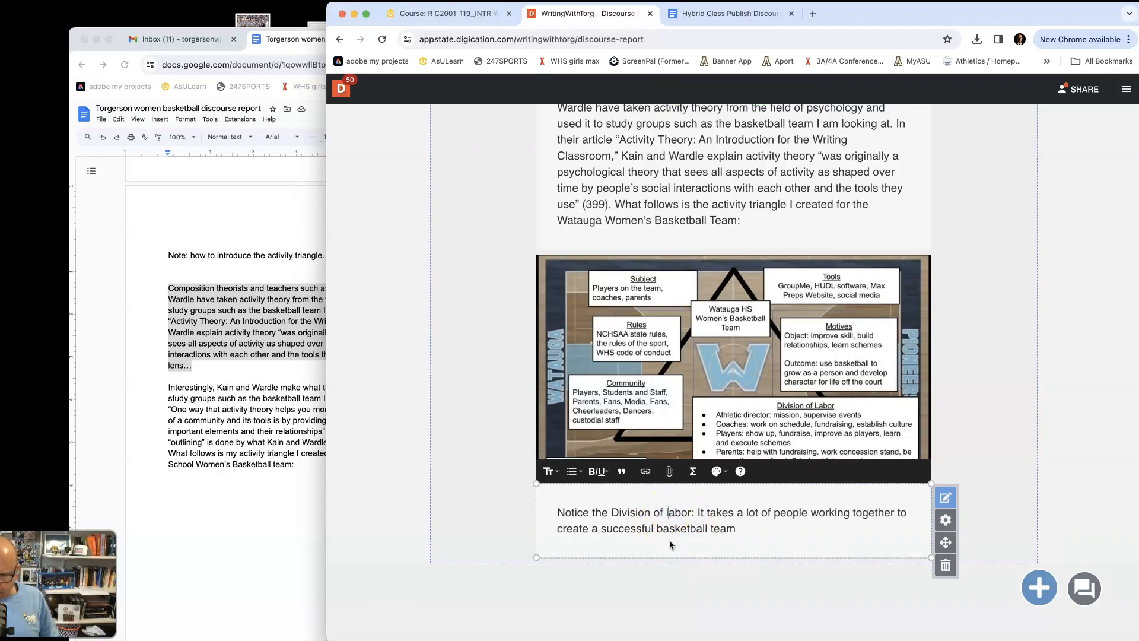
left_click(620, 515)
key("BackSpace")
type("d")
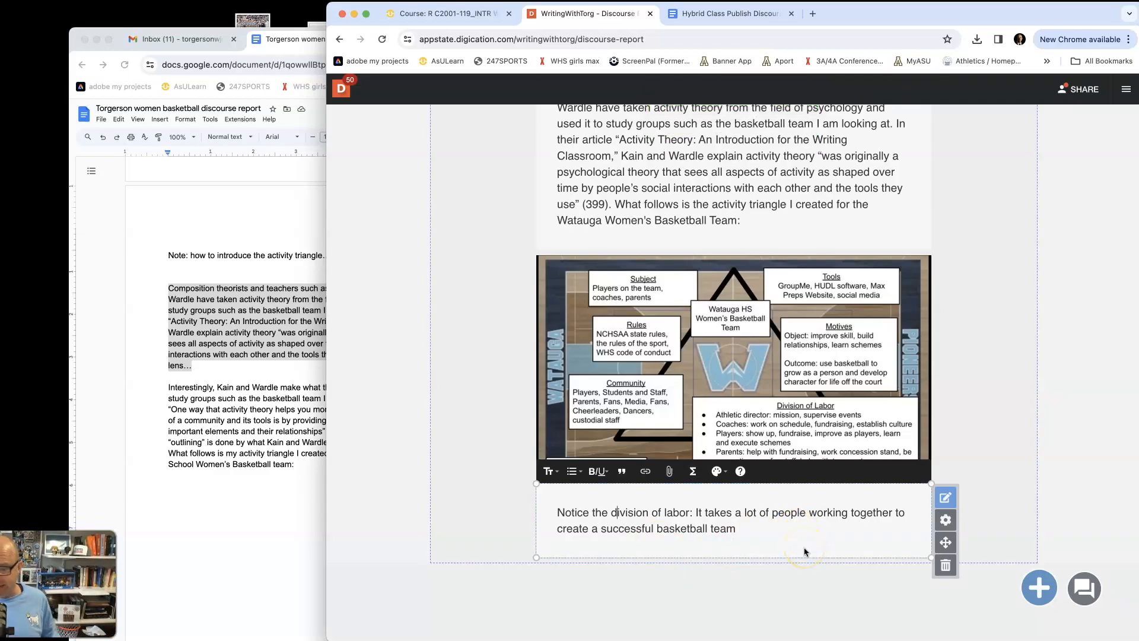
left_click(959, 357)
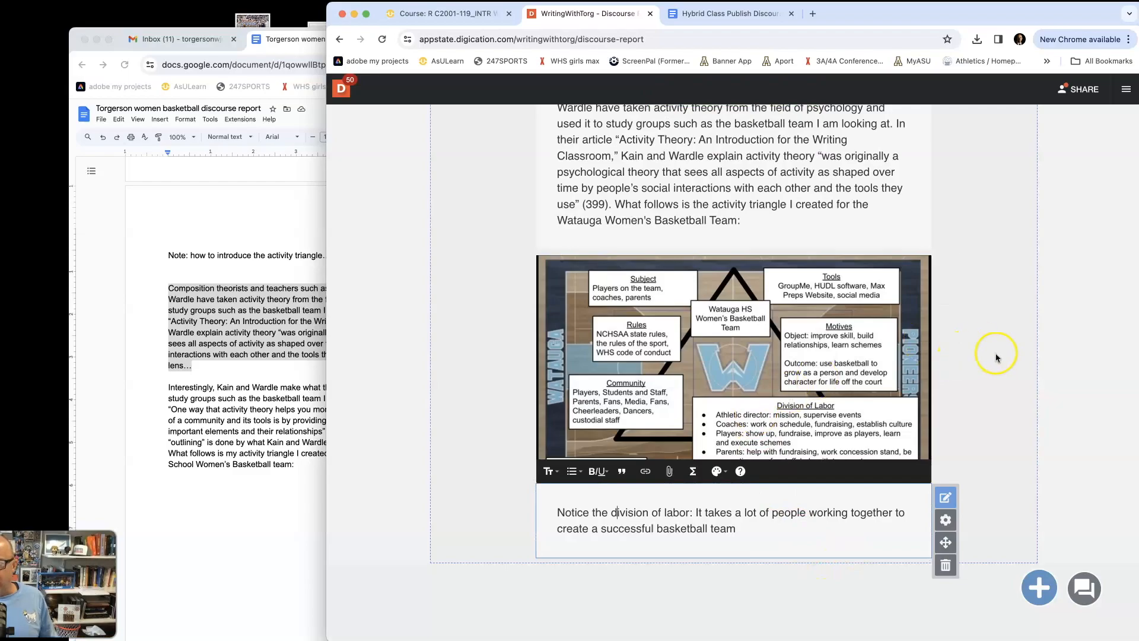
left_click(1109, 358)
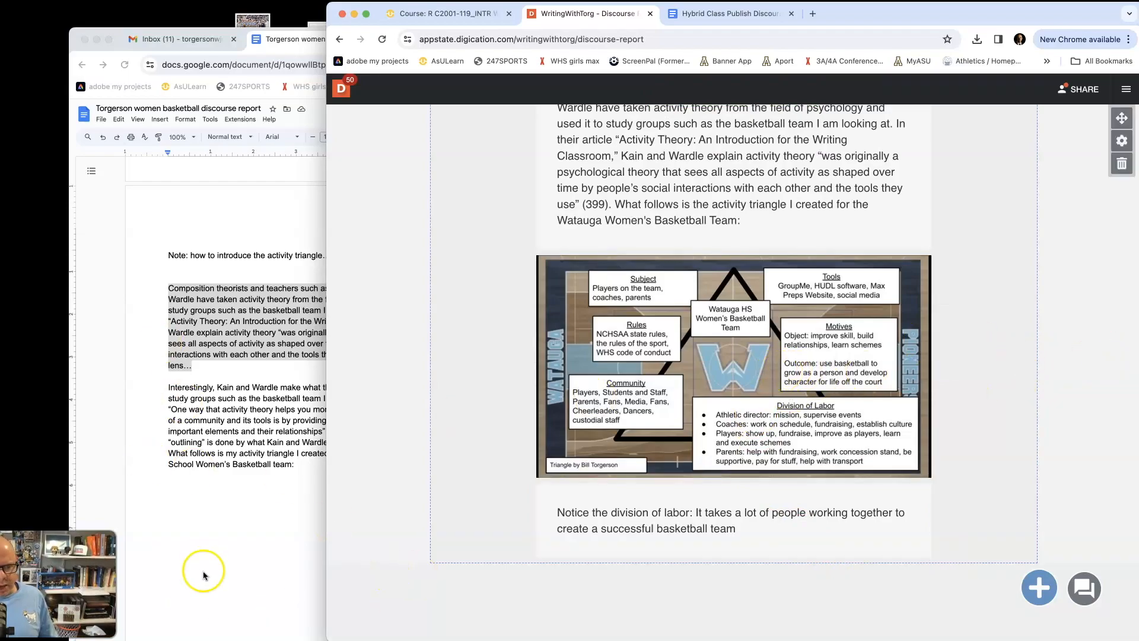
Step: Add another empty rich text block below the division of labor caption
left_click(766, 374)
scroll(766, 374, "down", 1)
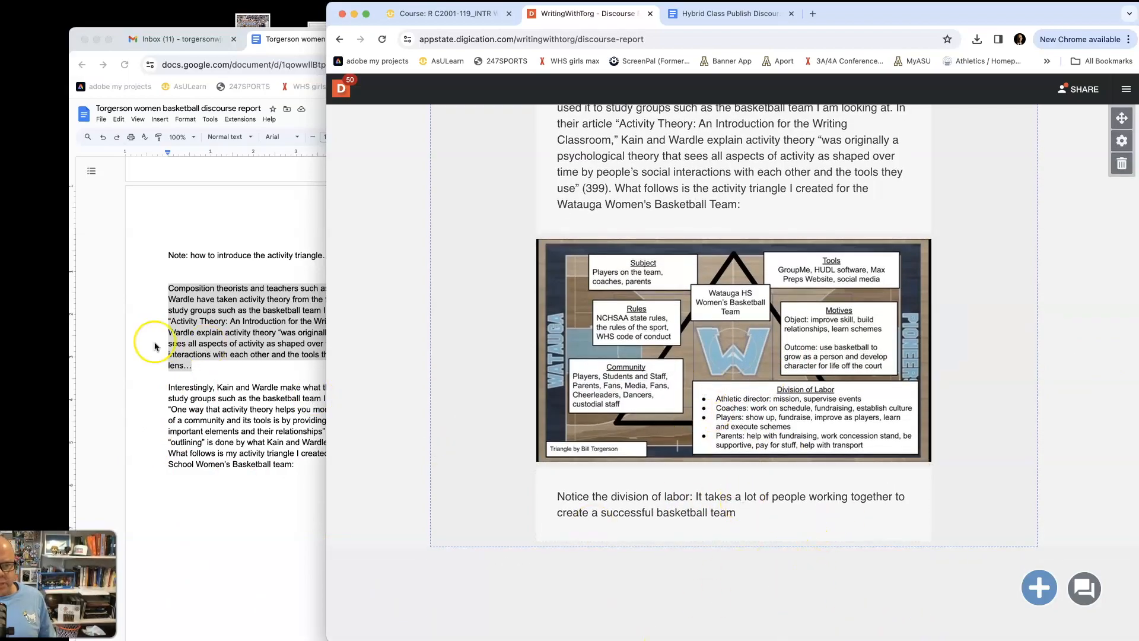
left_click(1038, 593)
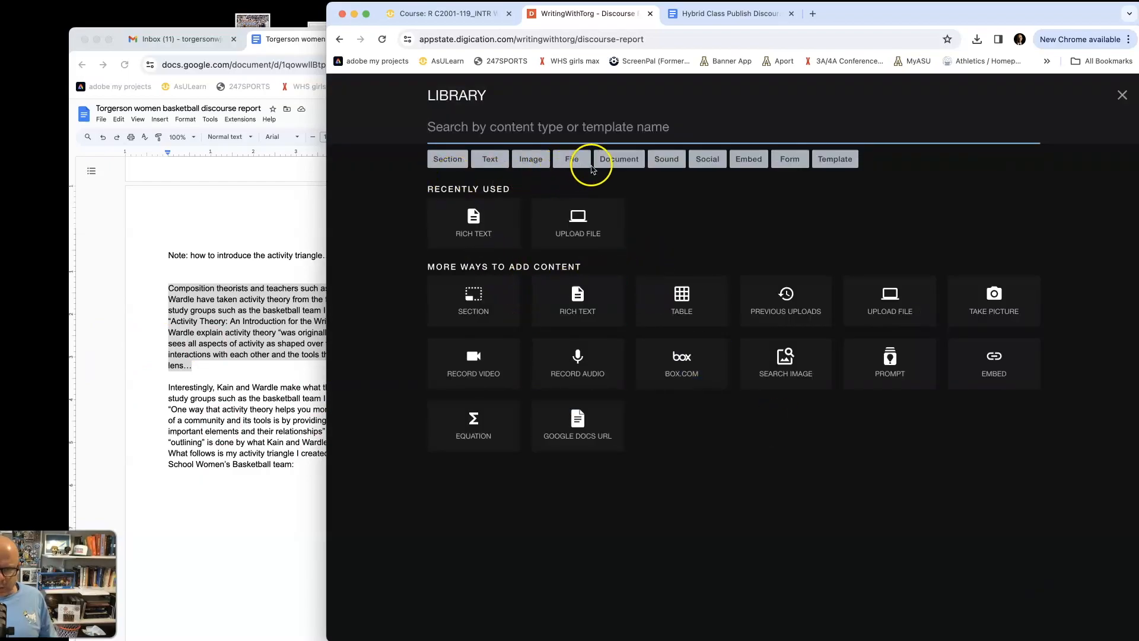
left_click(473, 216)
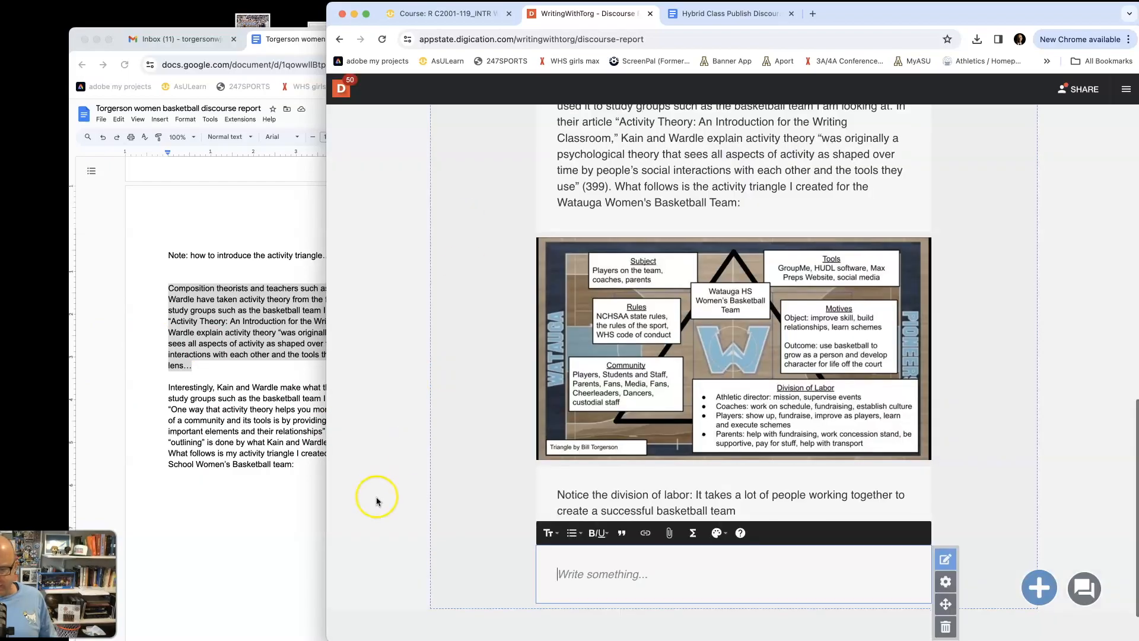
scroll(356, 469, "down", 1)
Step: Switch to the Google Docs report and copy the Works Cited heading with all of its entries
left_click(227, 436)
scroll(228, 436, "down", 10)
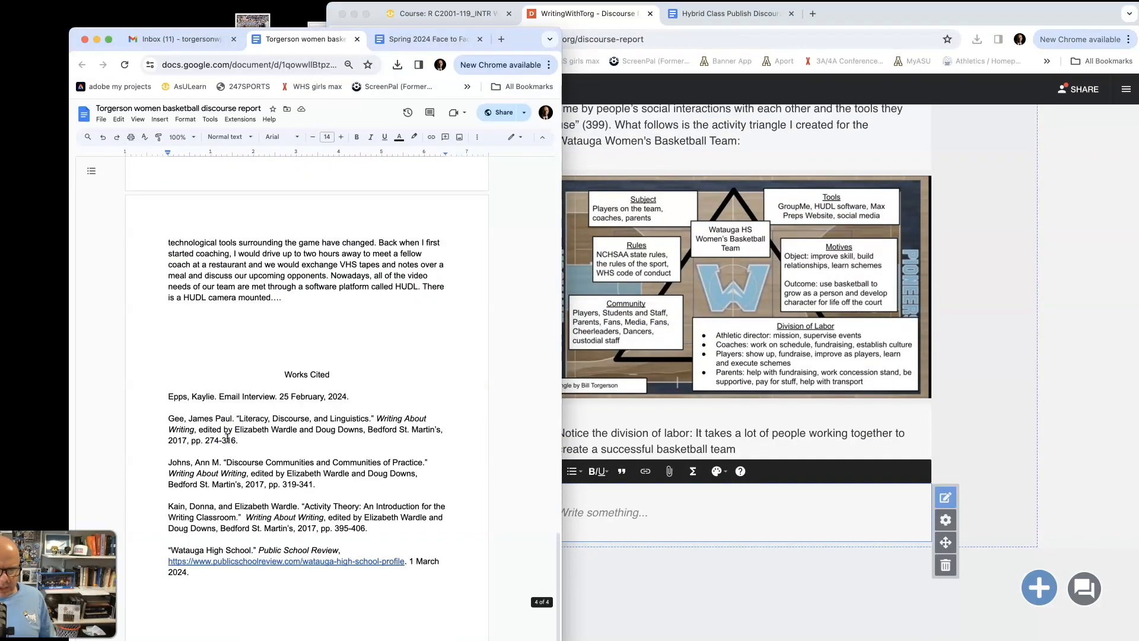
left_click(231, 523)
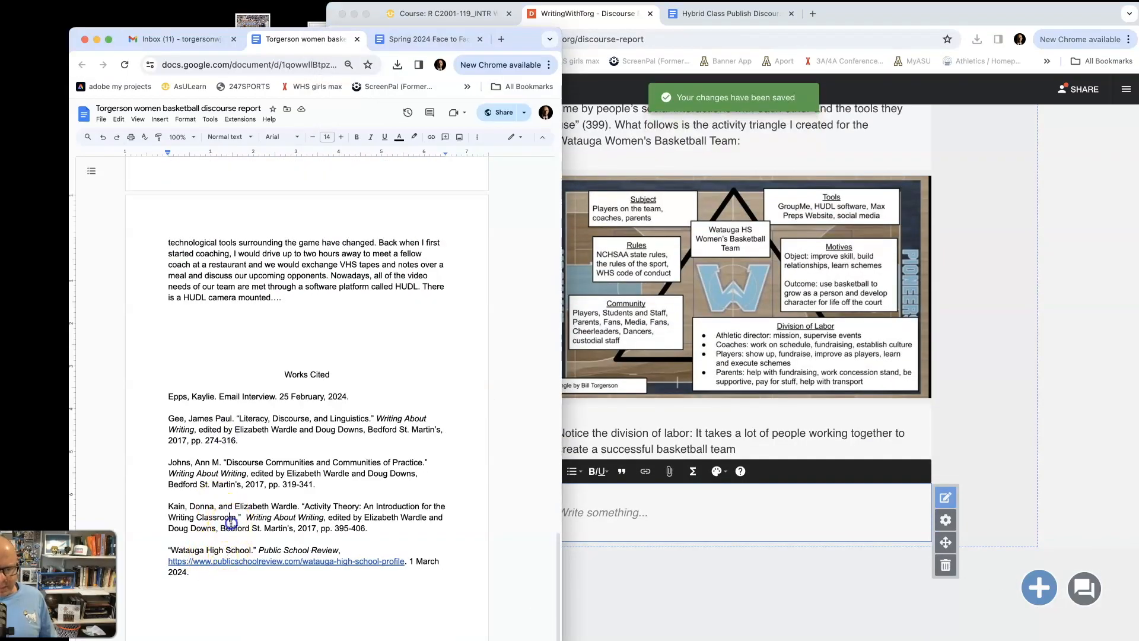
triple_click(250, 397)
left_click(208, 591)
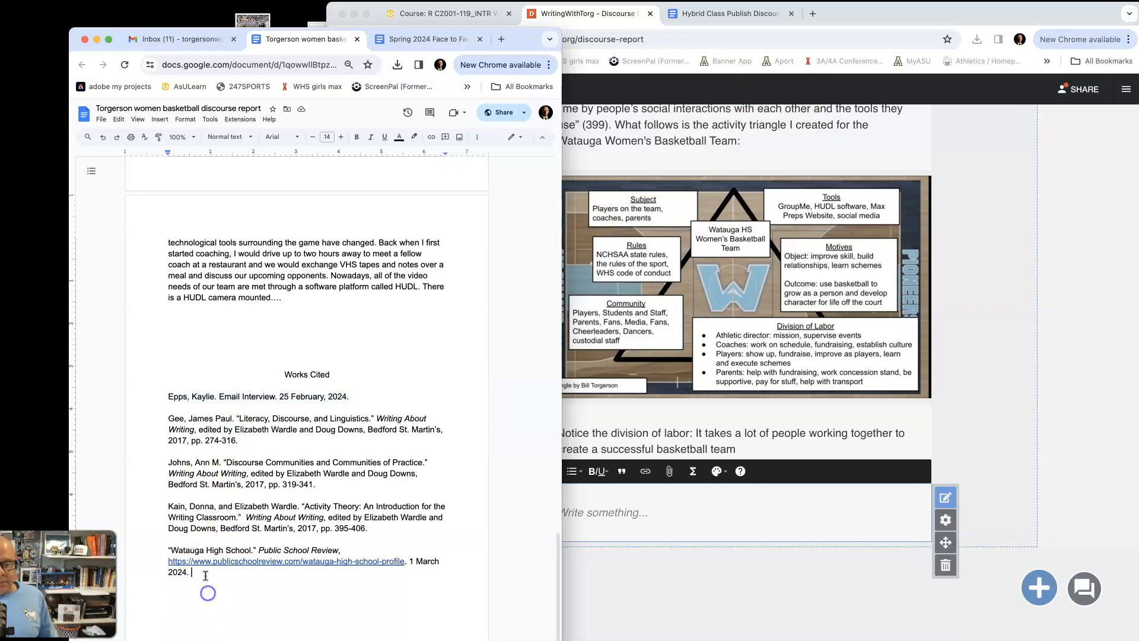
left_click(199, 573)
left_click_drag(200, 572, 168, 545)
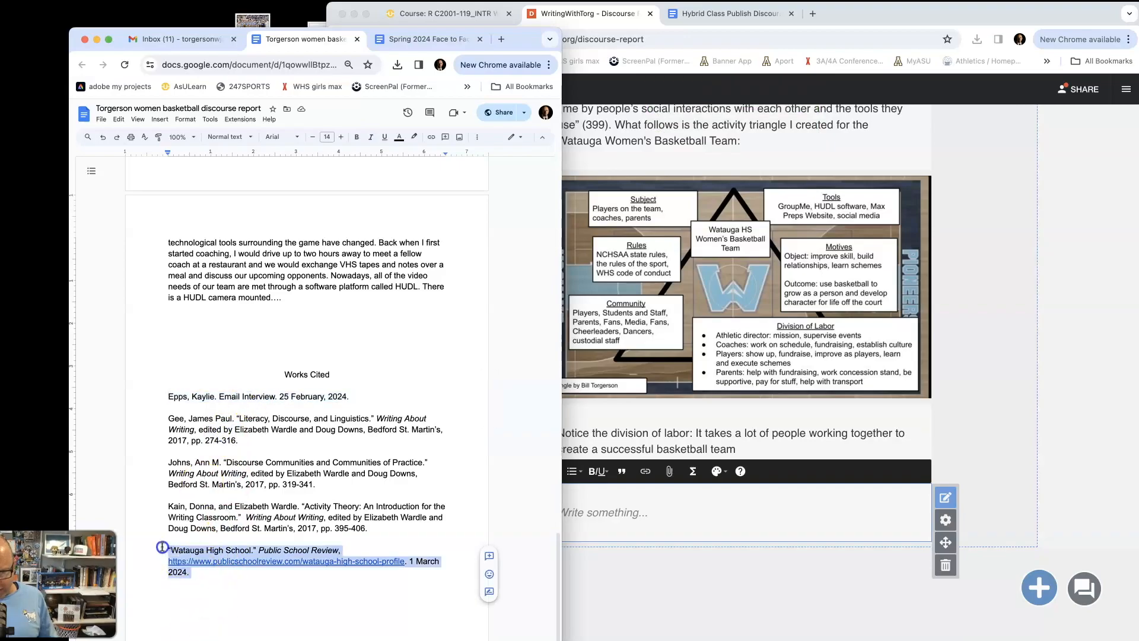
left_click(247, 587)
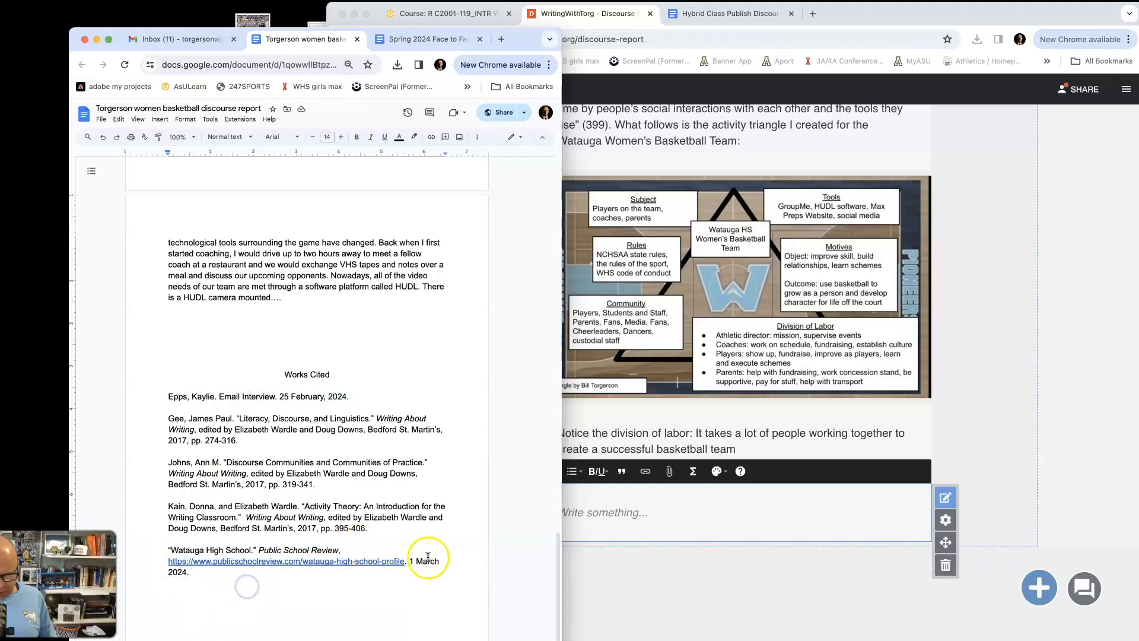
left_click_drag(216, 570, 128, 374)
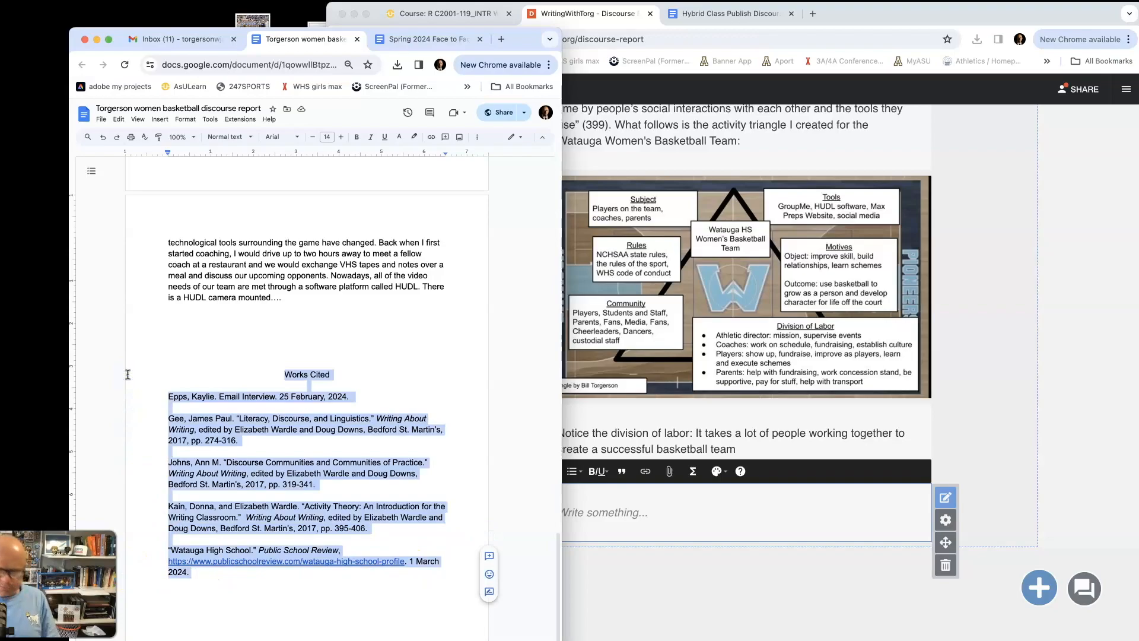
Step: Paste the copied Works Cited section into the empty rich text block on the ePortfolio page
left_click(655, 511)
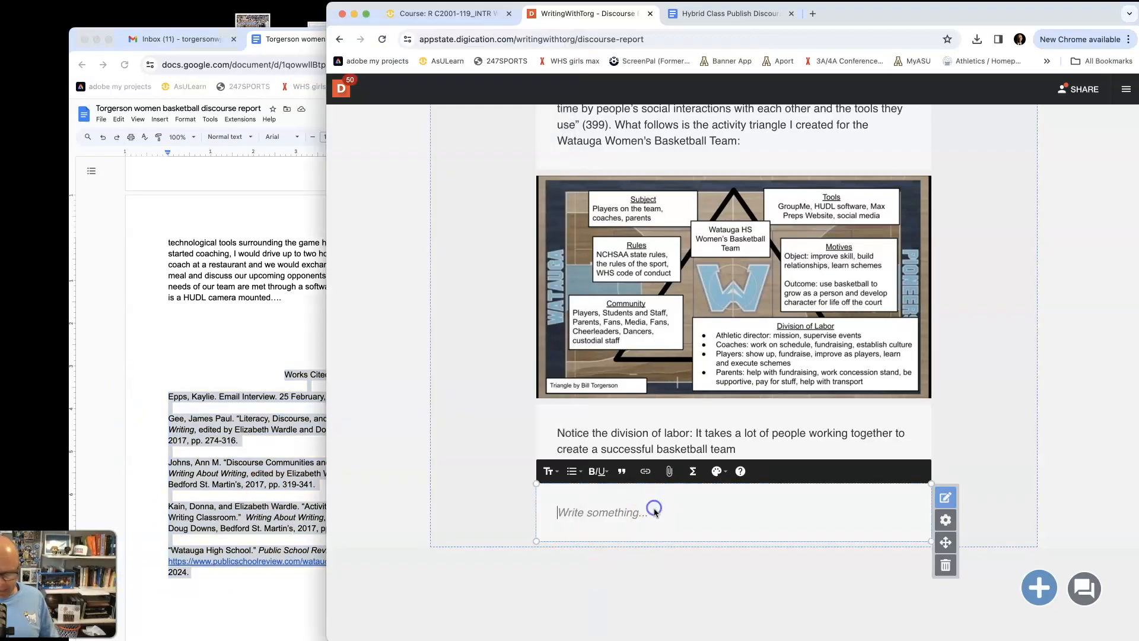
key("super+v")
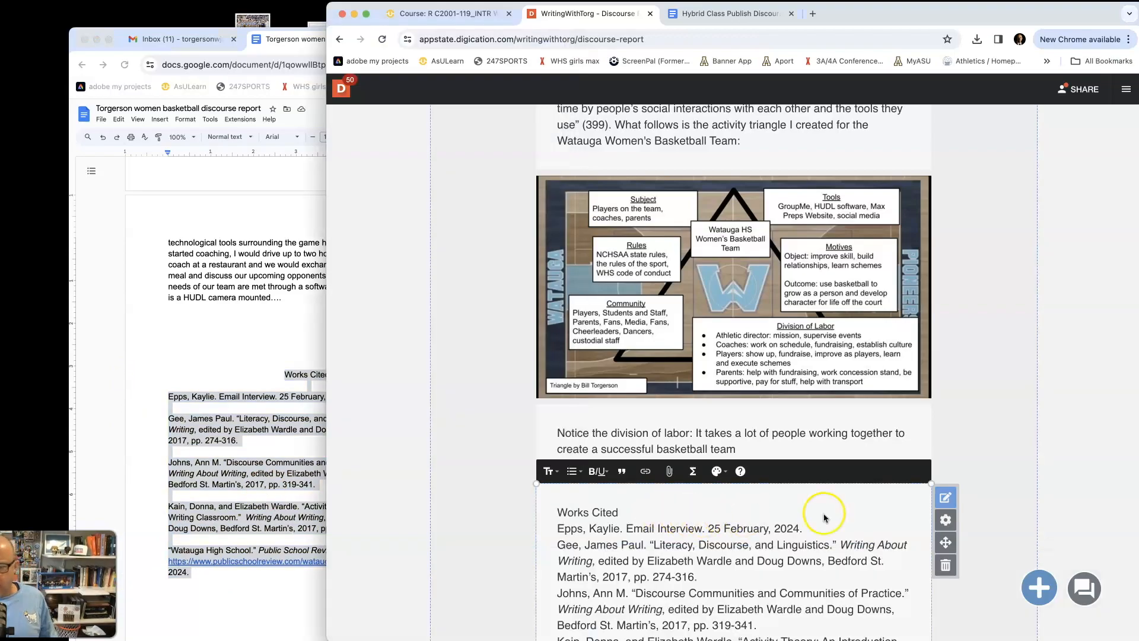
scroll(855, 486, "down", 3)
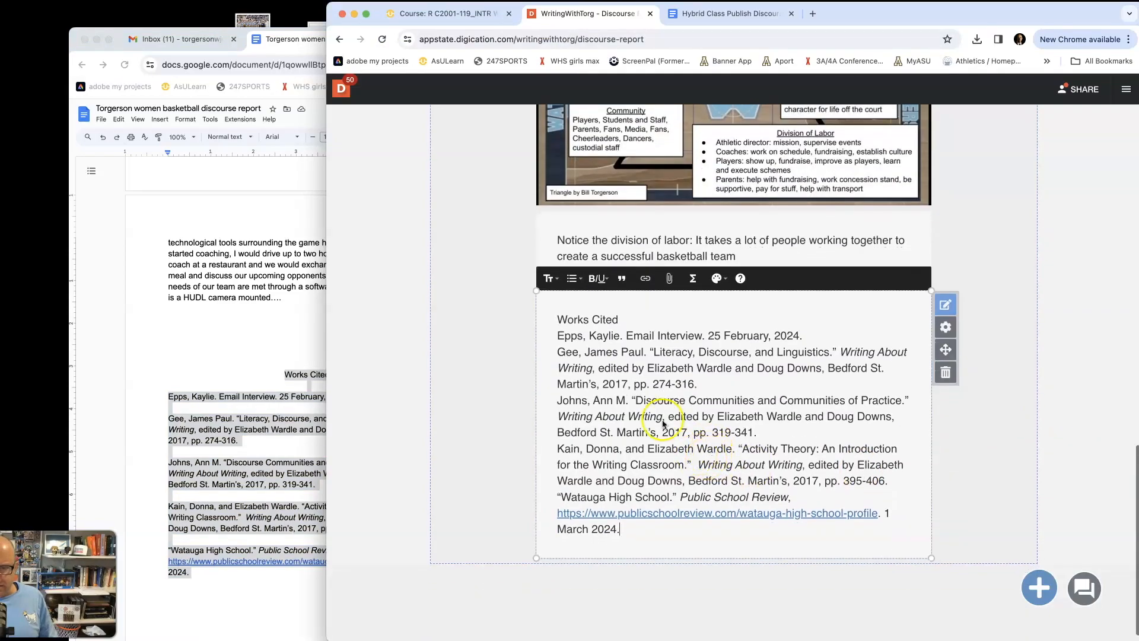
Step: Center the "Works Cited" heading in the pasted text block
left_click(626, 325)
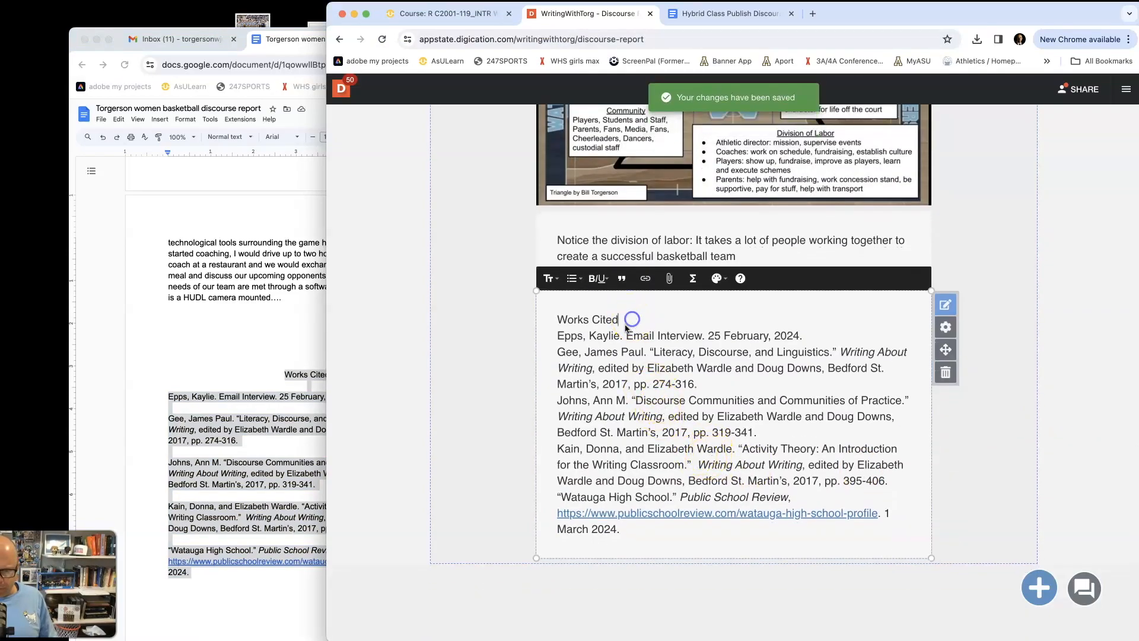
left_click_drag(622, 321, 557, 319)
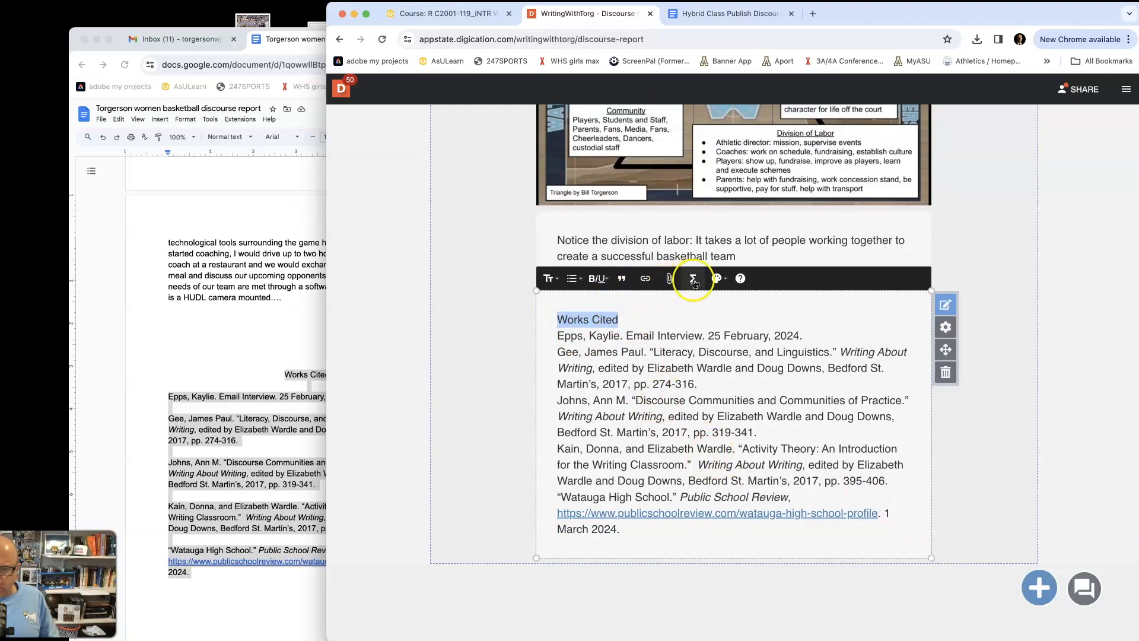
left_click(719, 279)
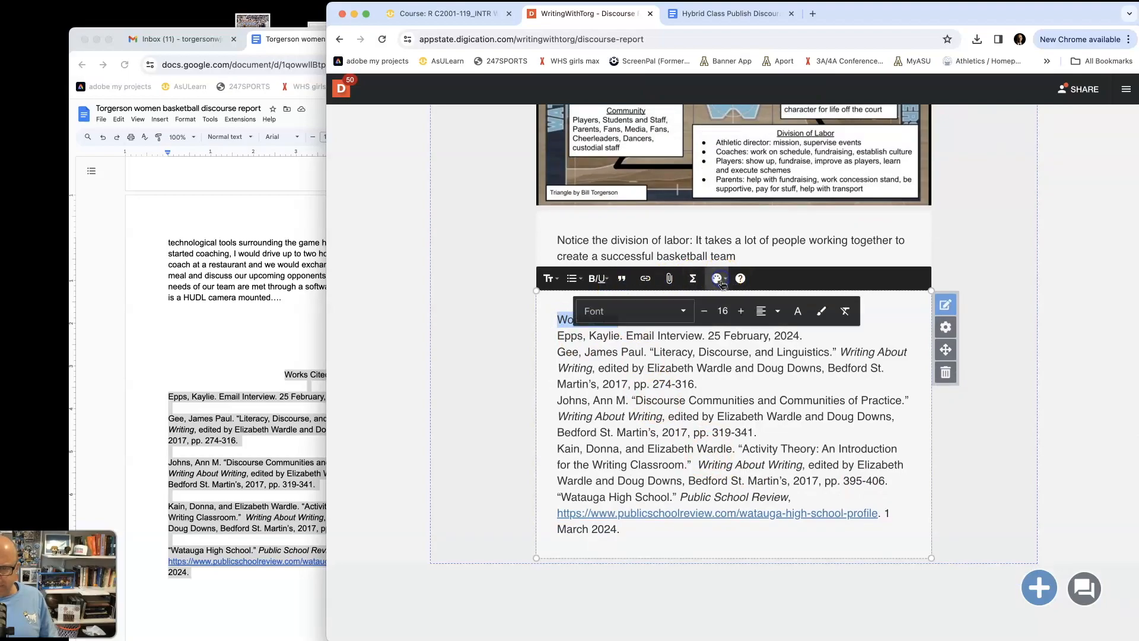
left_click(776, 312)
left_click(768, 365)
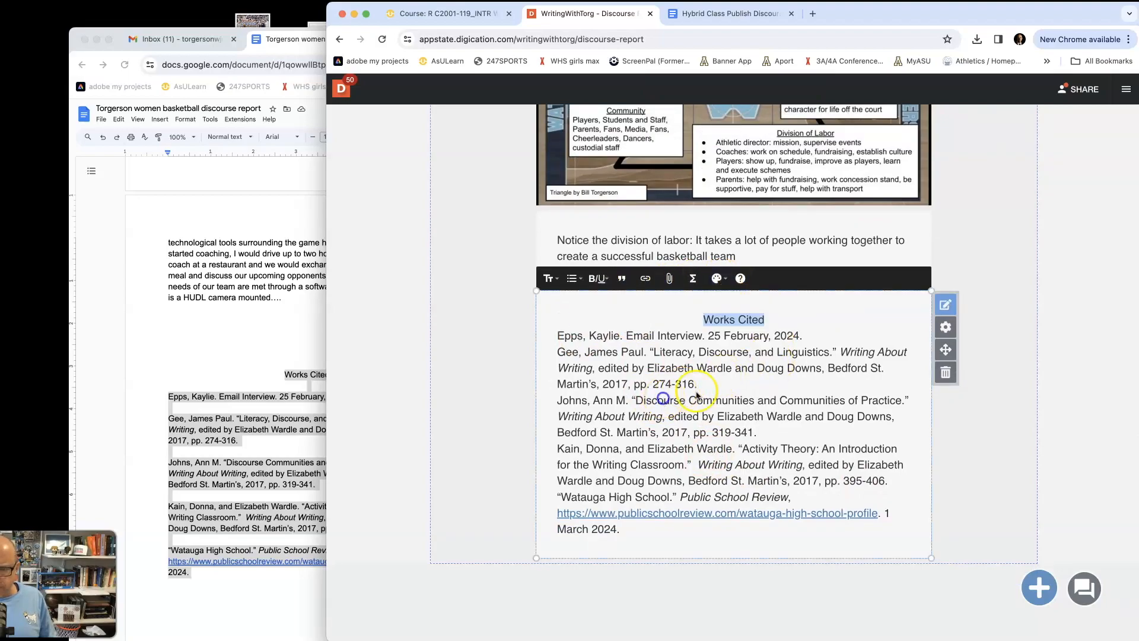
Step: Insert a blank line after the Works Cited heading and between all of its entries, then finish editing the text block
left_click(778, 326)
key("Return")
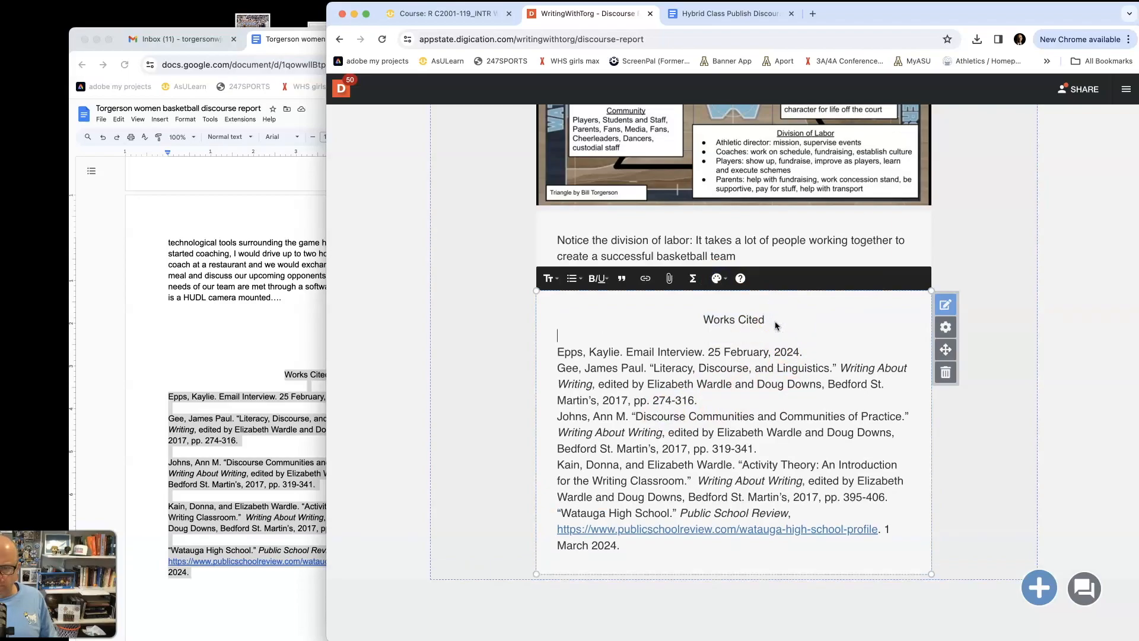
key("Return")
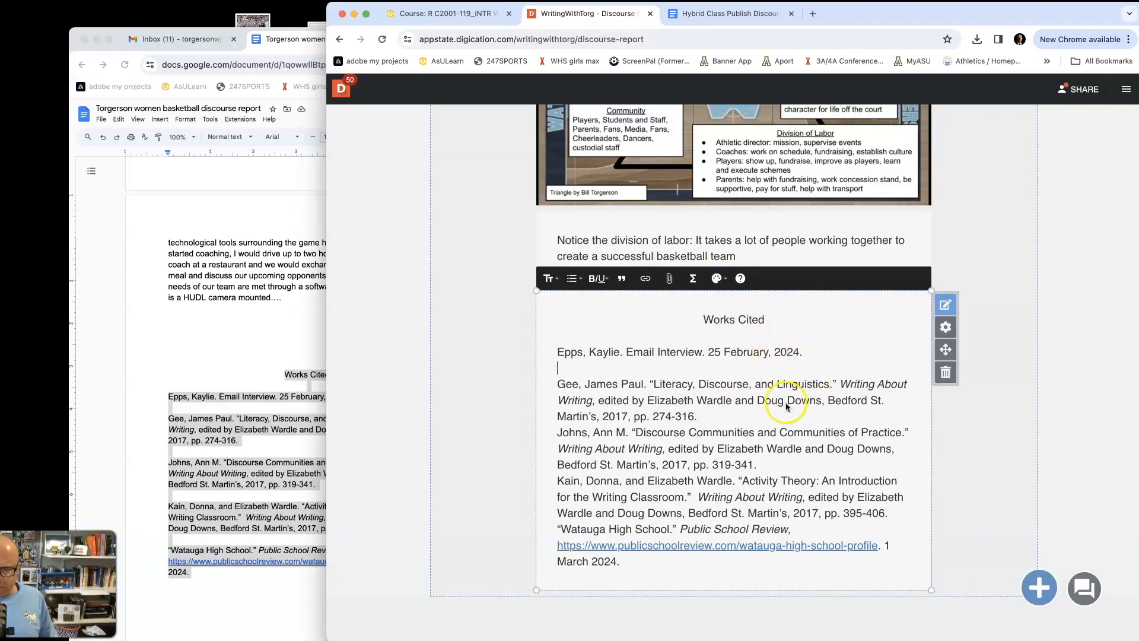
left_click(715, 416)
key("Return")
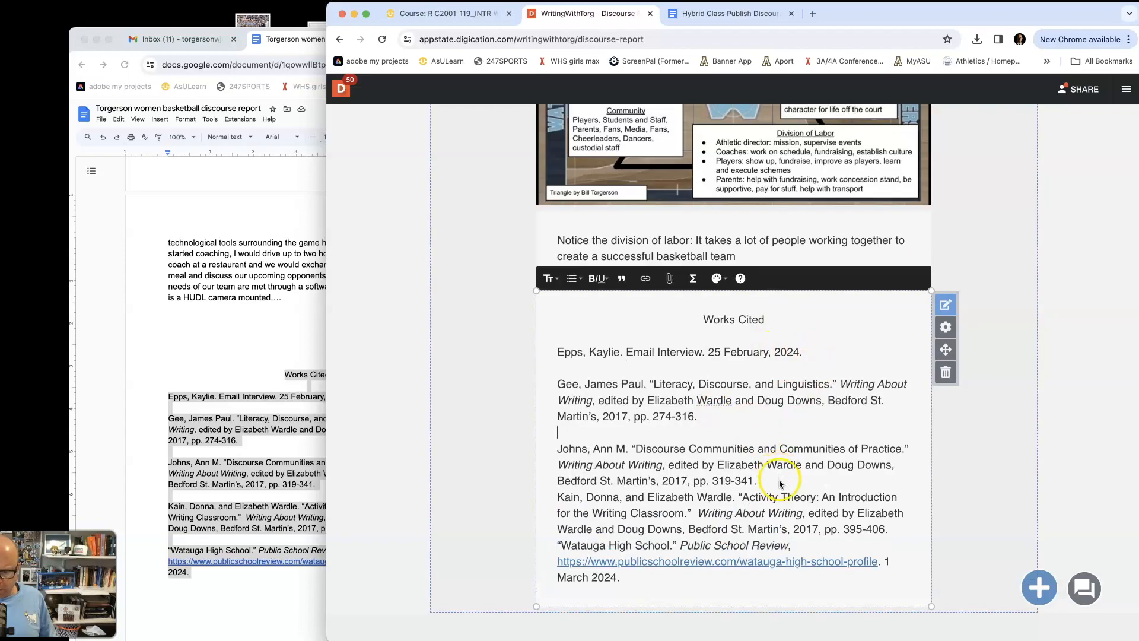
key("Return")
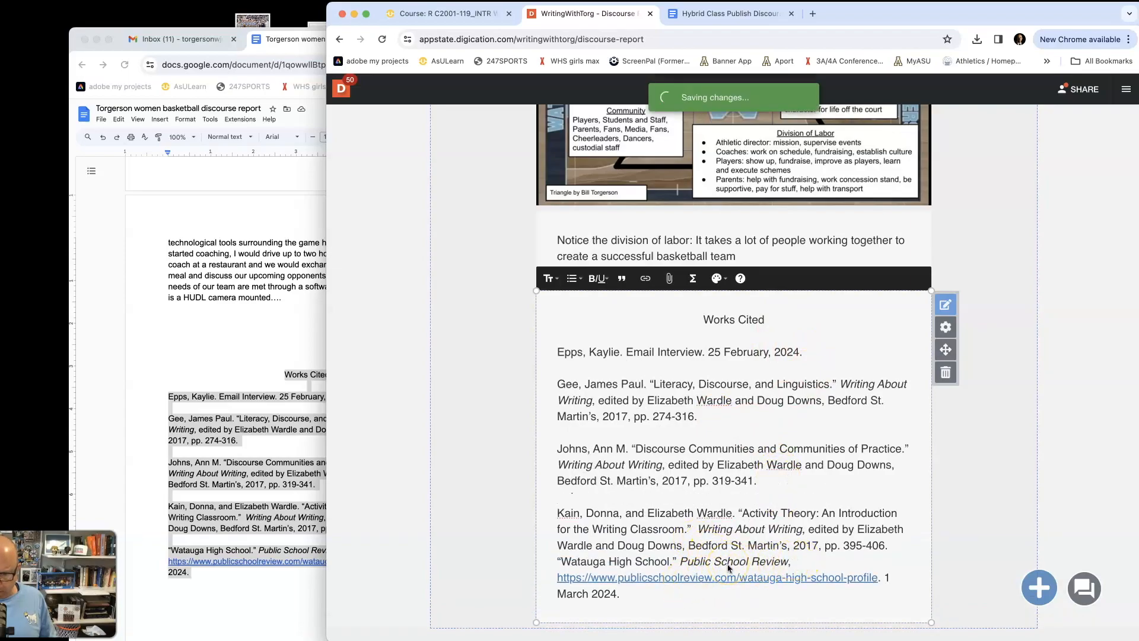
left_click(892, 545)
key("Return")
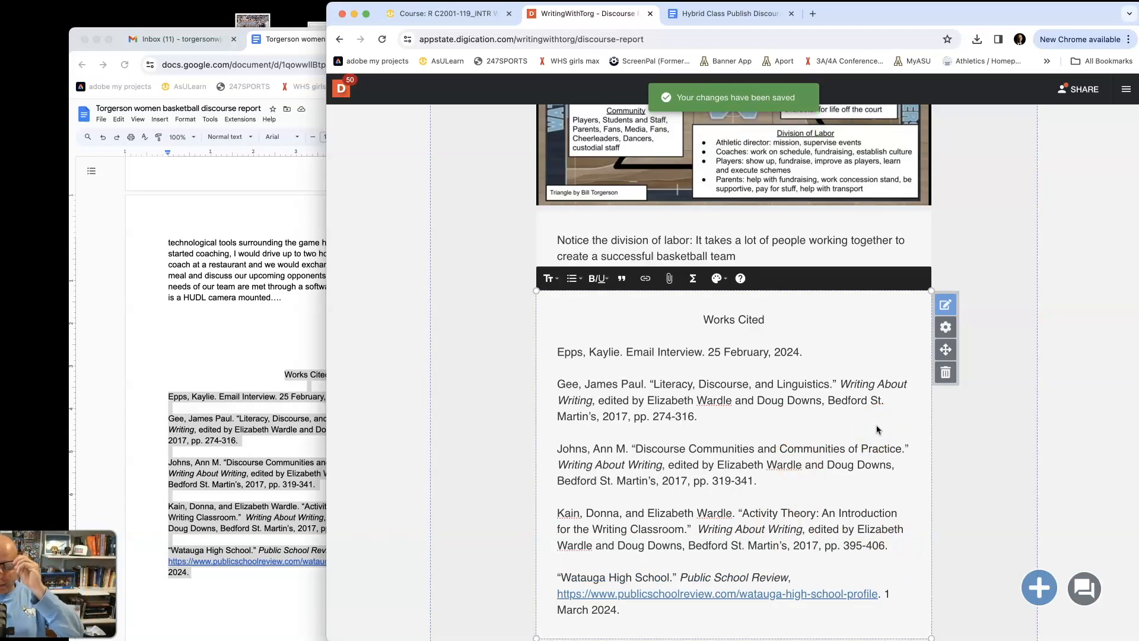
left_click(1104, 396)
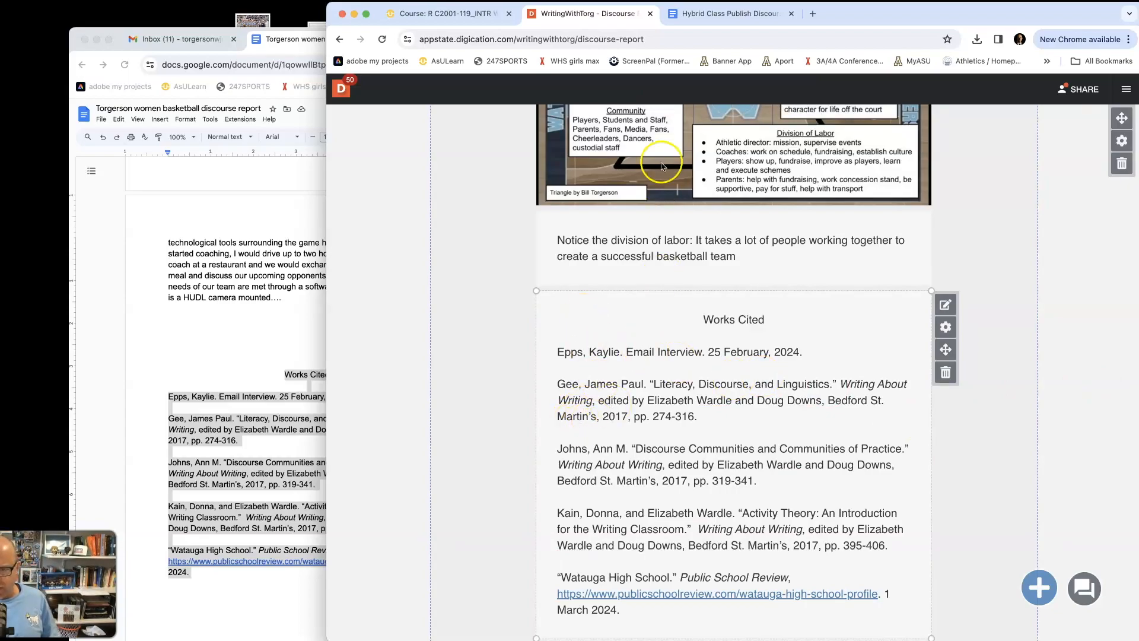
left_click(1001, 304)
Step: Publish the Start Page and Discourse Report drafts together from the ePortfolio's share settings, then close the settings
scroll(1066, 308, "up", 20)
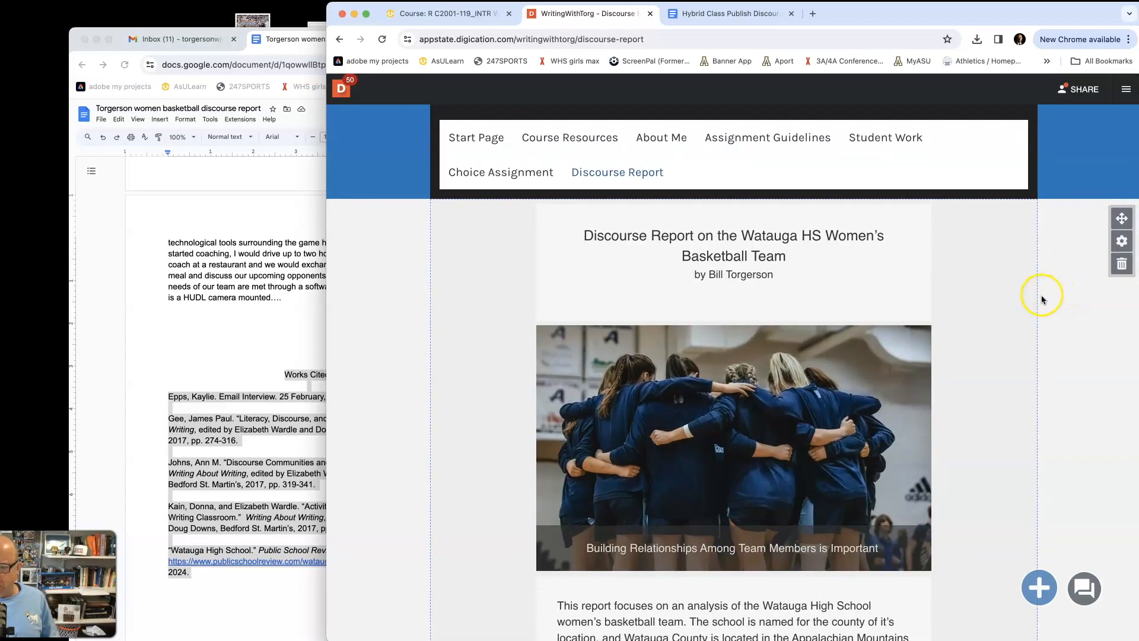
left_click(1085, 90)
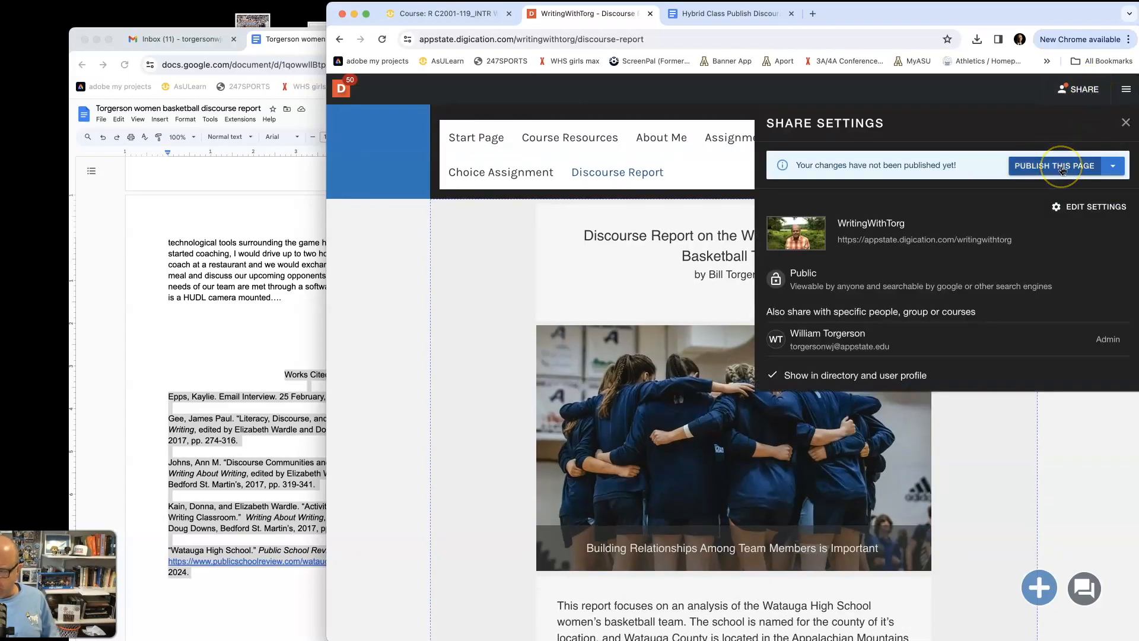
left_click(1113, 167)
left_click(1086, 227)
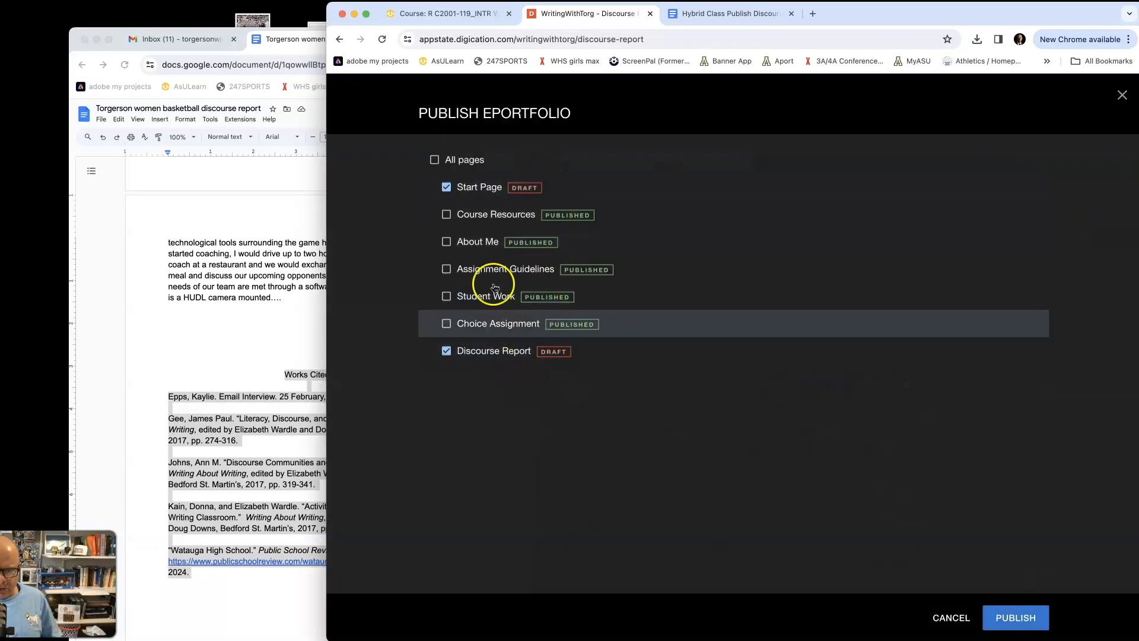
left_click(1019, 628)
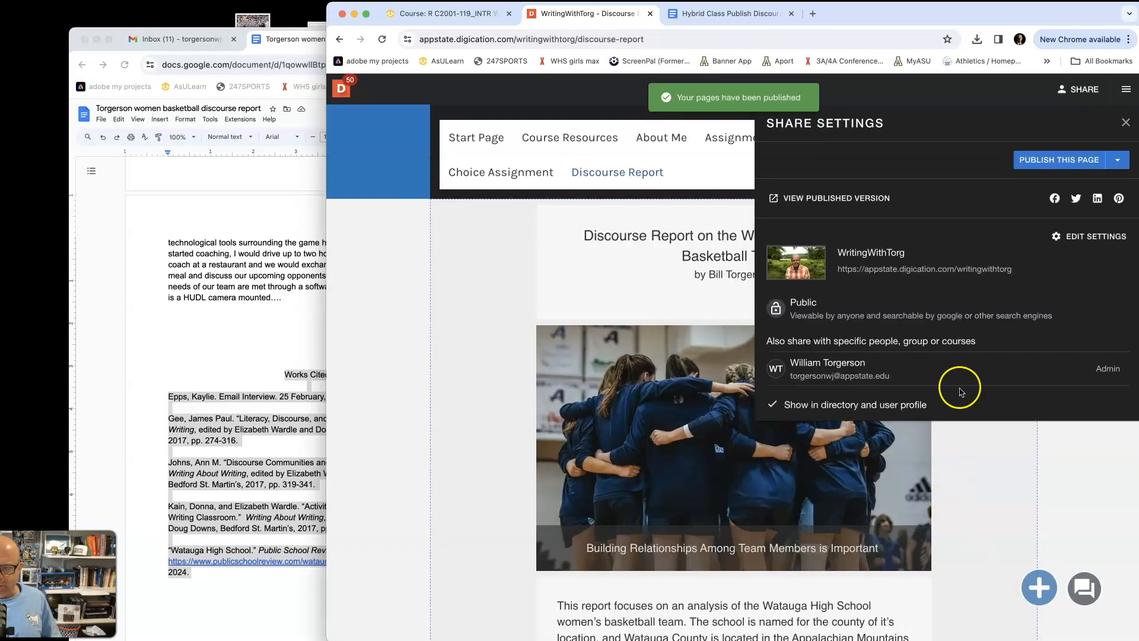
left_click(1126, 122)
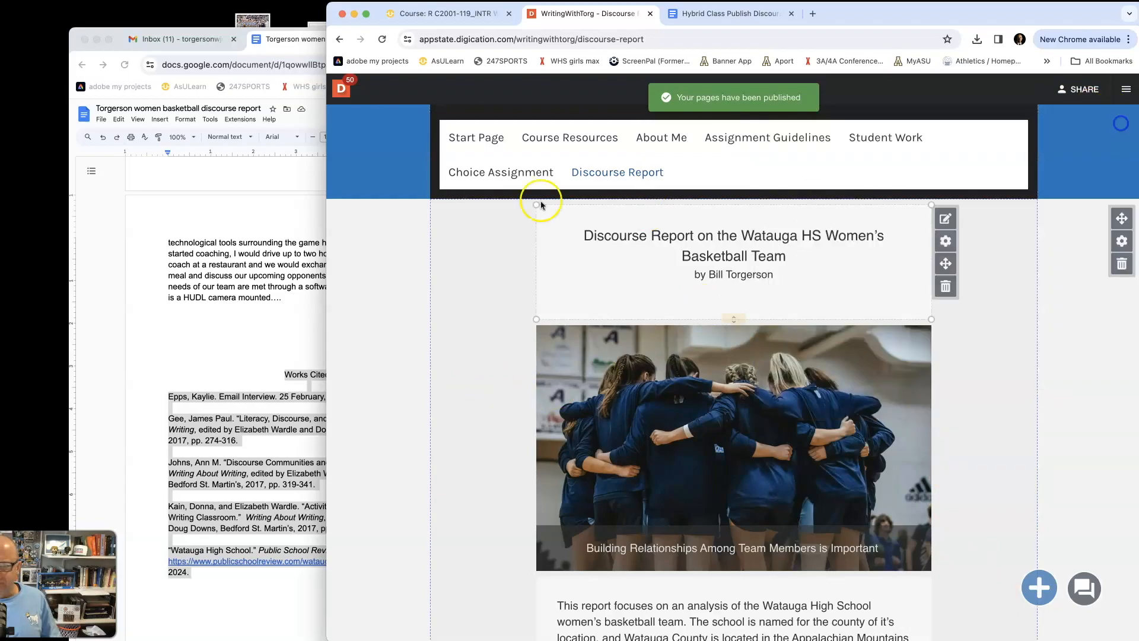
Step: Check the Discourse Report page's web address and review the page from the title and byline down to the Works Cited
left_click(775, 42)
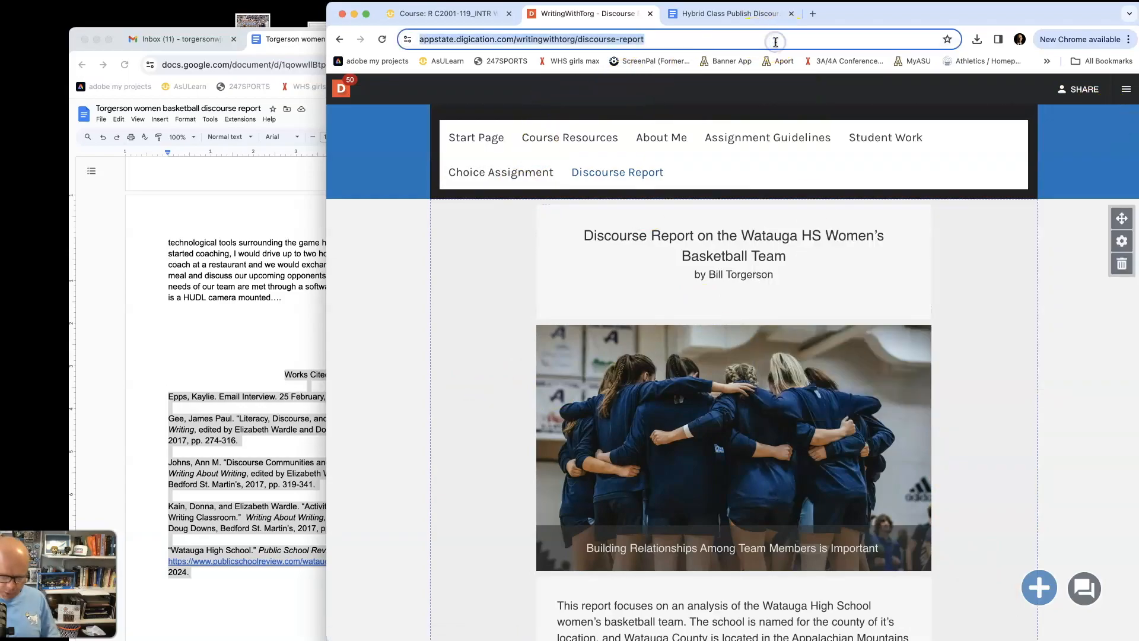
left_click(778, 42)
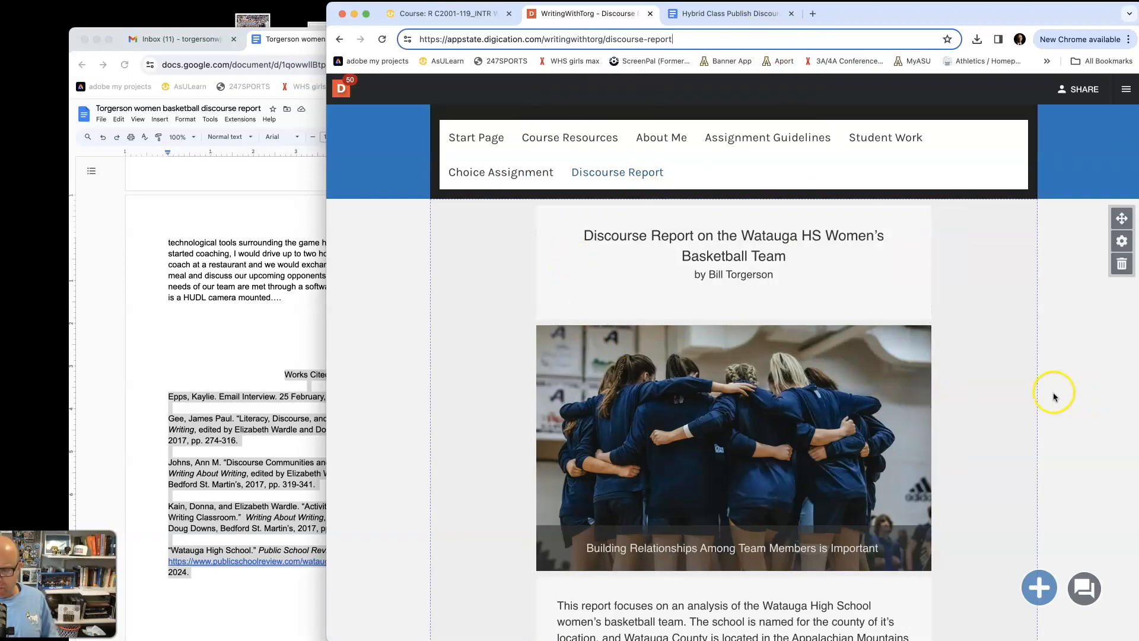
scroll(1050, 390, "down", 20)
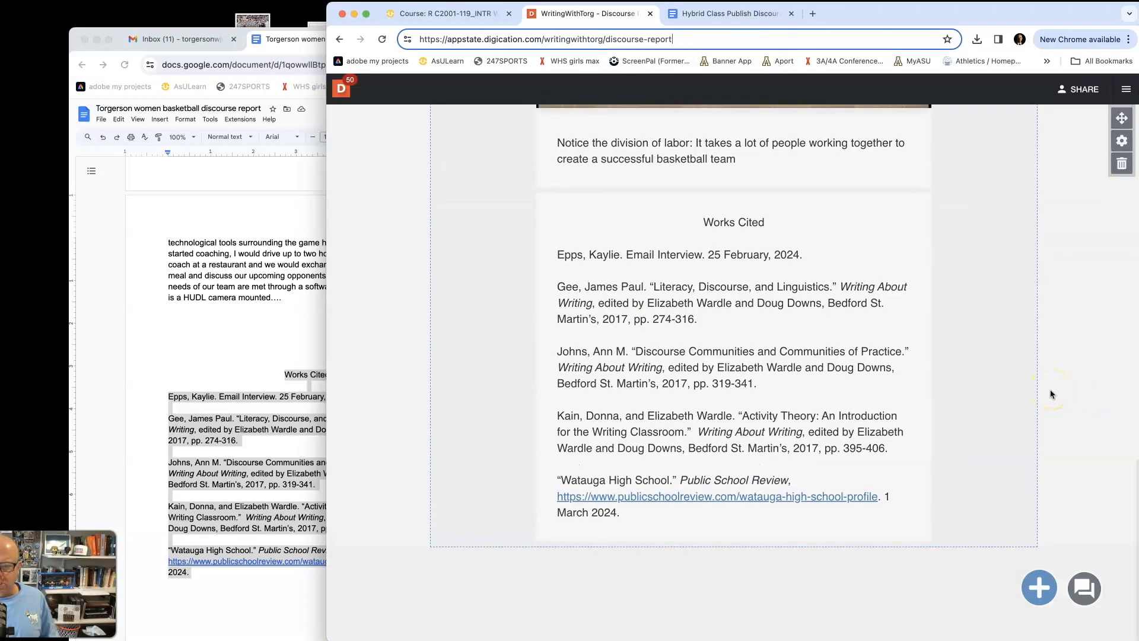
scroll(1051, 394, "up", 20)
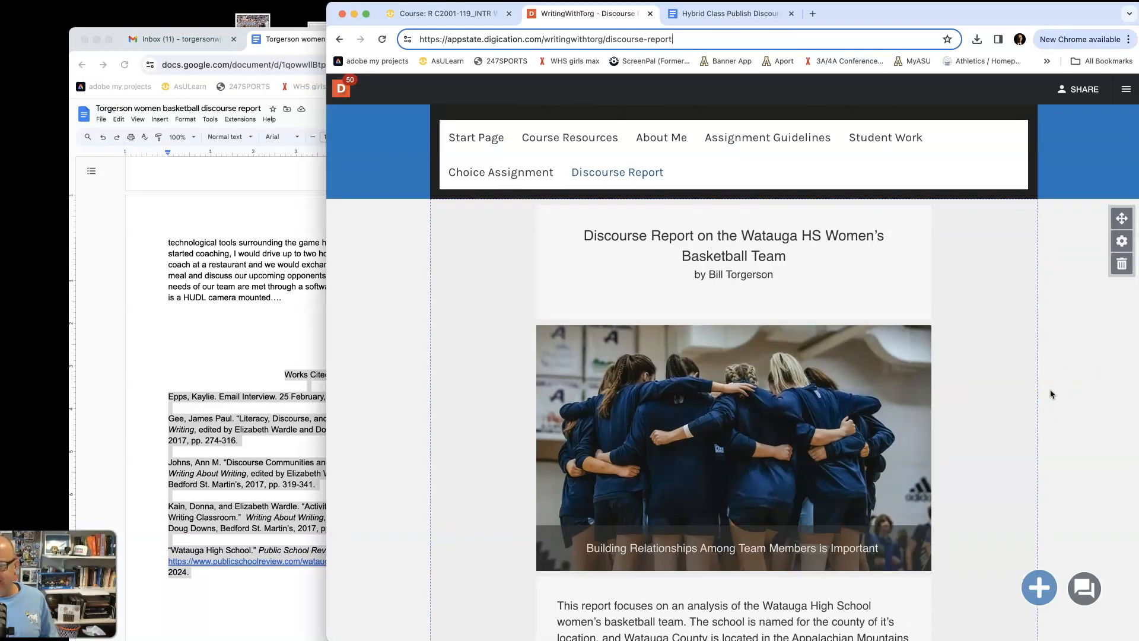
left_click(901, 241)
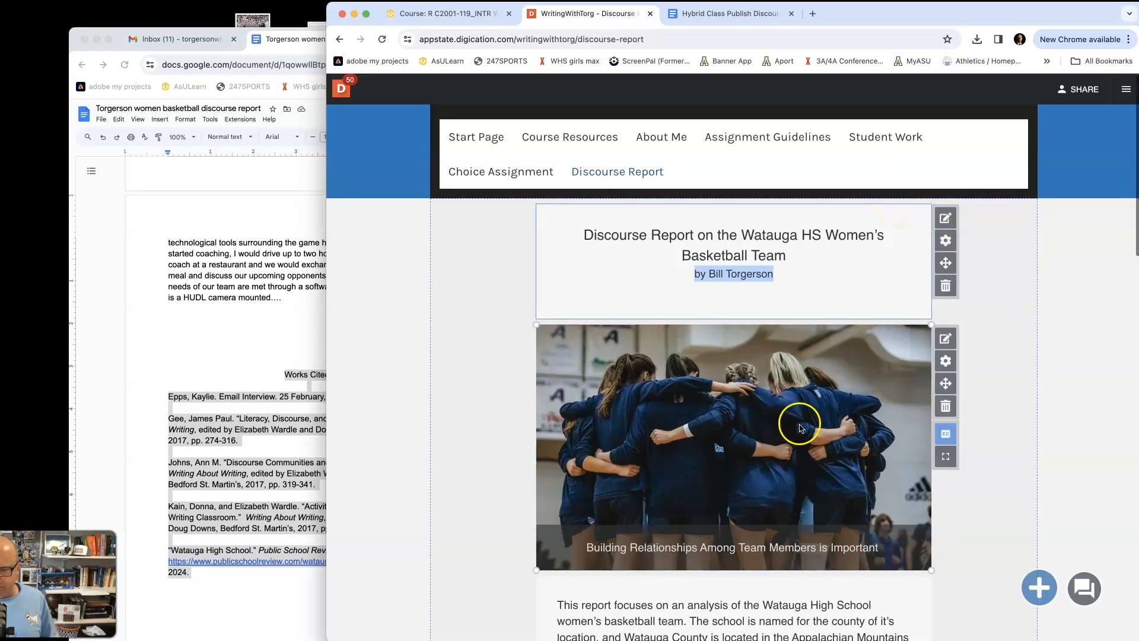
scroll(795, 409, "down", 8)
scroll(830, 356, "down", 2)
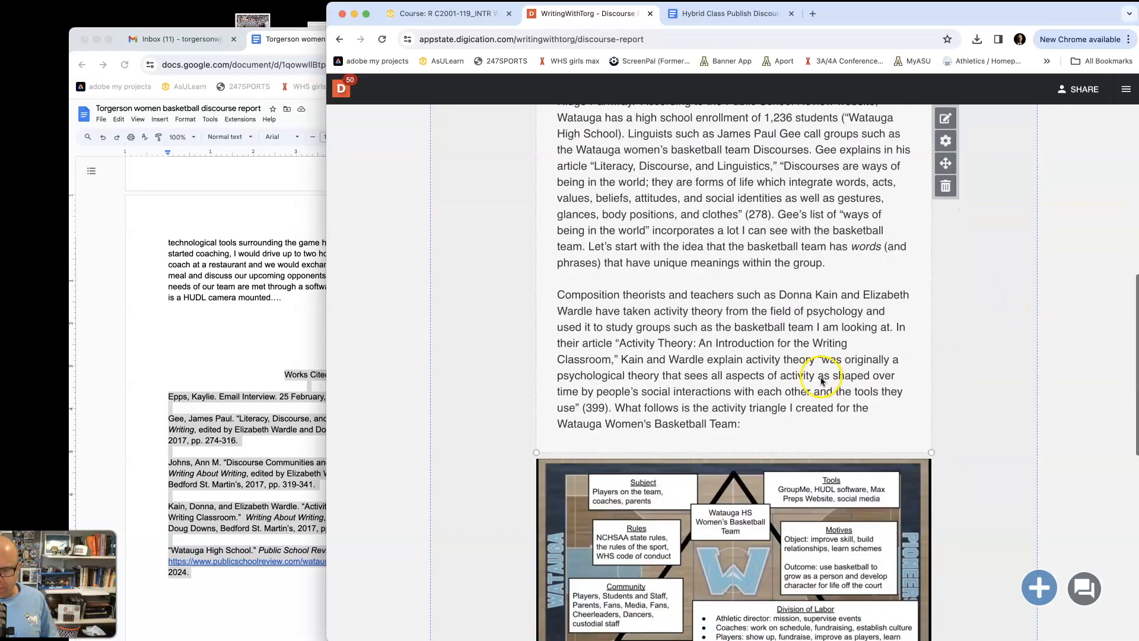
scroll(717, 330, "up", 10)
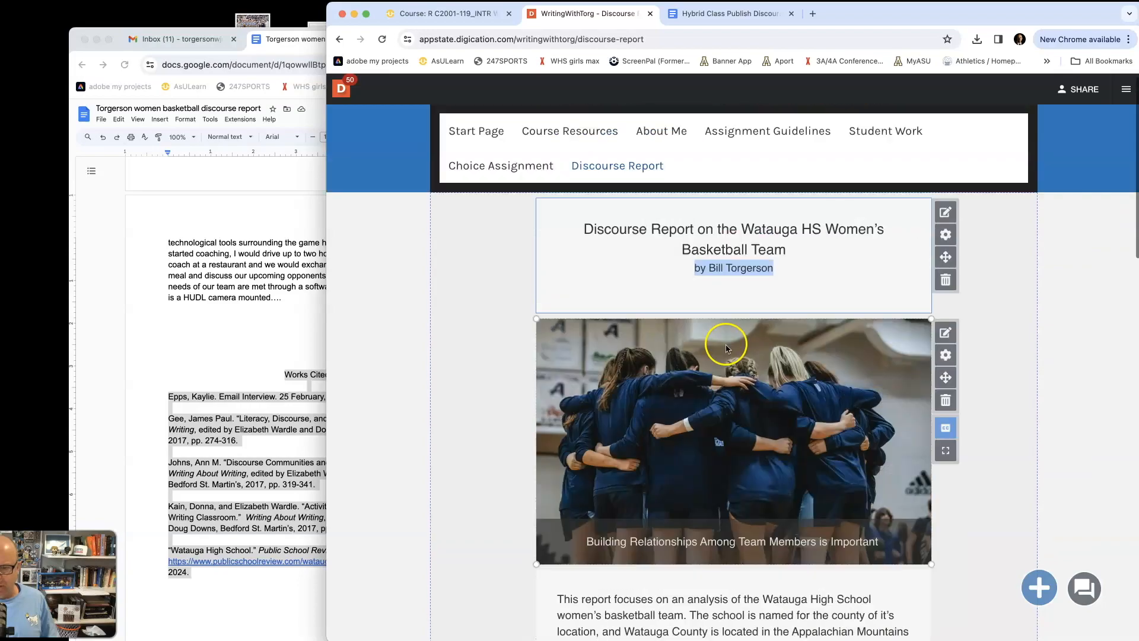
scroll(773, 383, "down", 12)
scroll(773, 385, "up", 11)
Step: Narrow the report paragraphs' text block to about half its width and move it to the left edge of the page section
scroll(773, 387, "down", 5)
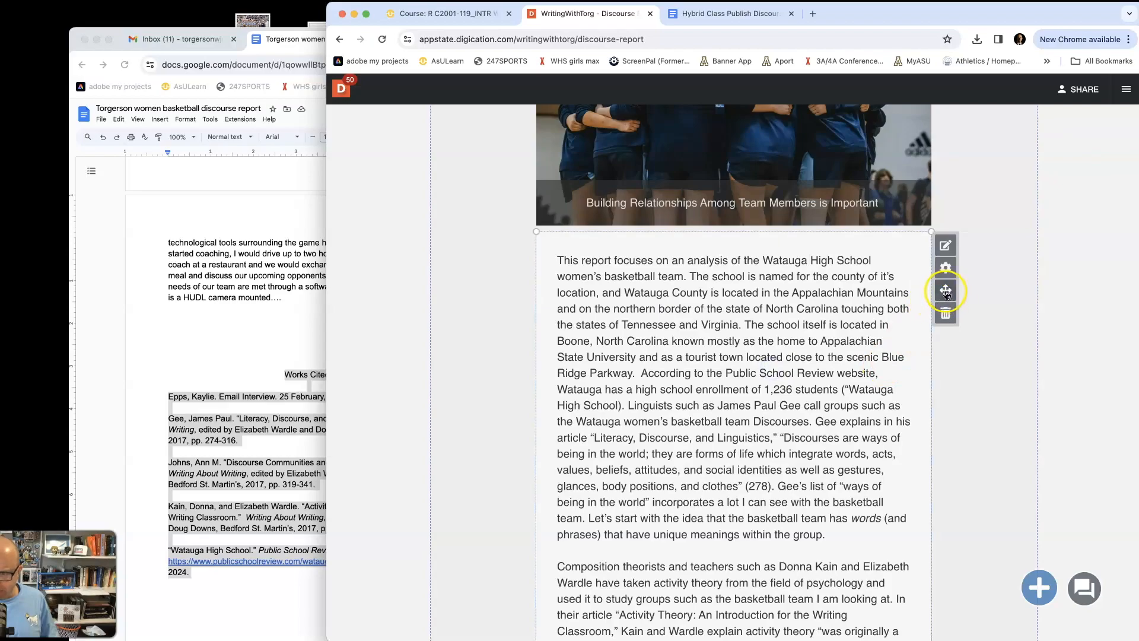
left_click_drag(946, 291, 749, 419)
left_click_drag(634, 410, 635, 410)
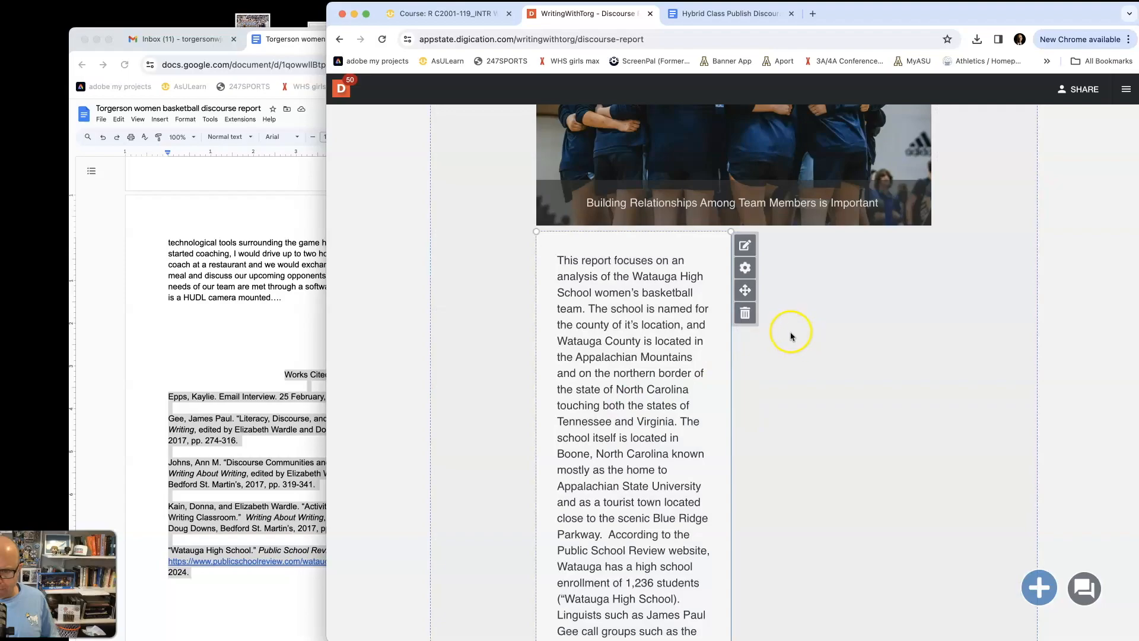
left_click_drag(647, 322, 547, 339)
Step: Try to move the activity triangle image up into the empty space beside the narrowed text block
scroll(813, 369, "down", 5)
scroll(812, 372, "down", 10)
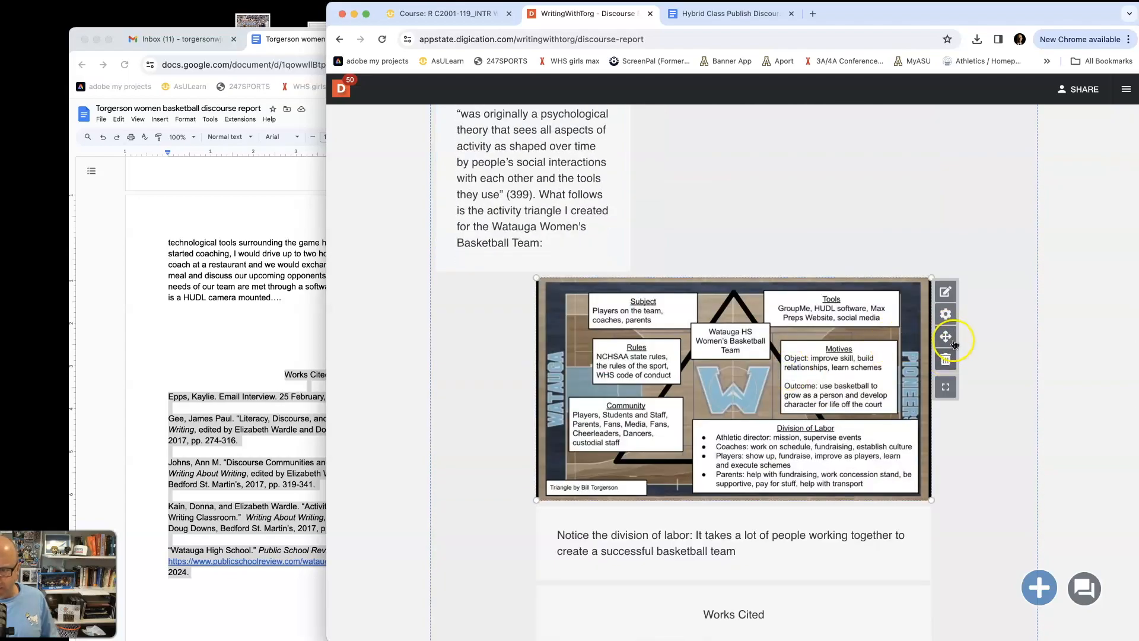
left_click_drag(896, 226, 896, 226)
left_click(946, 337)
left_click_drag(658, 395, 809, 243)
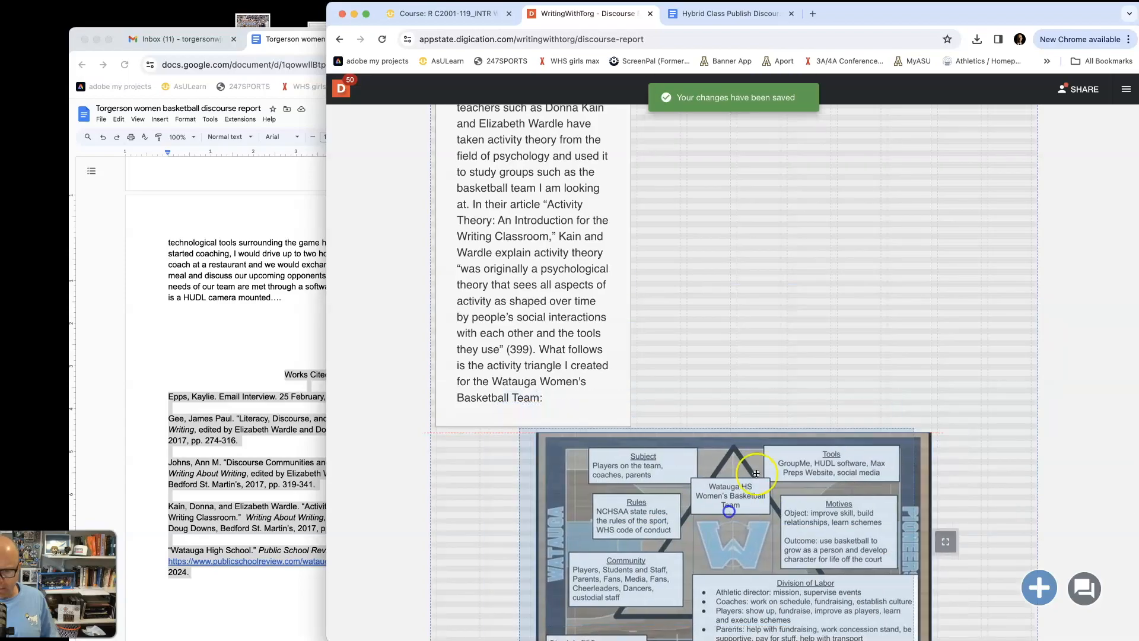
Step: Widen the report paragraphs' text block beyond the team photo's width and align its left edge with the photo above
left_click(554, 416)
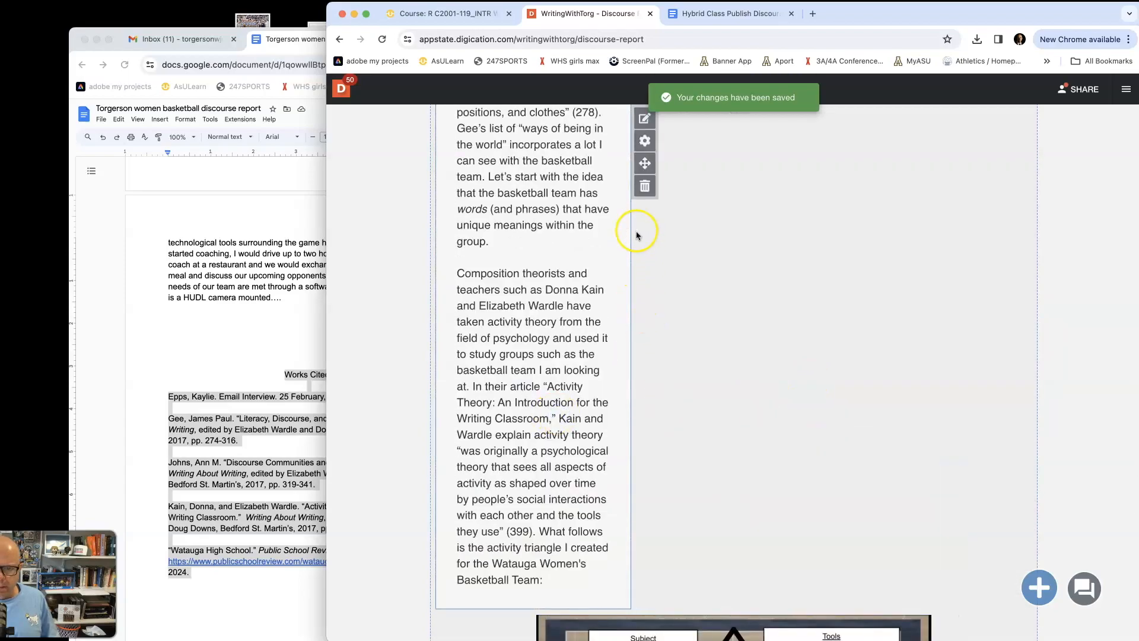
left_click(583, 255)
left_click_drag(877, 292, 900, 287)
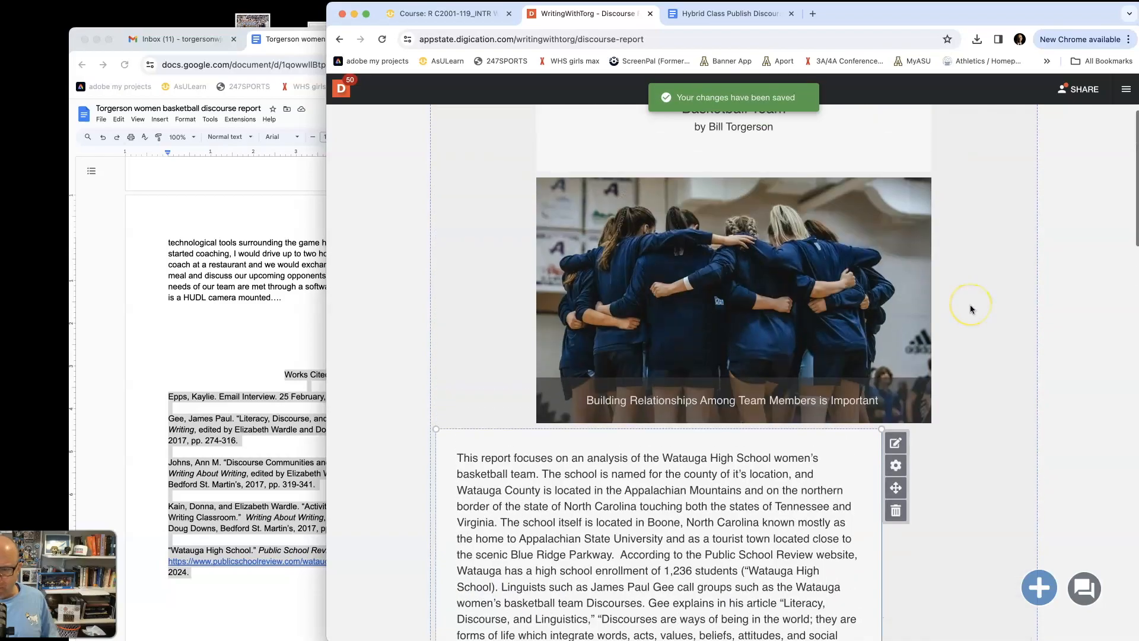
left_click_drag(544, 415, 725, 410)
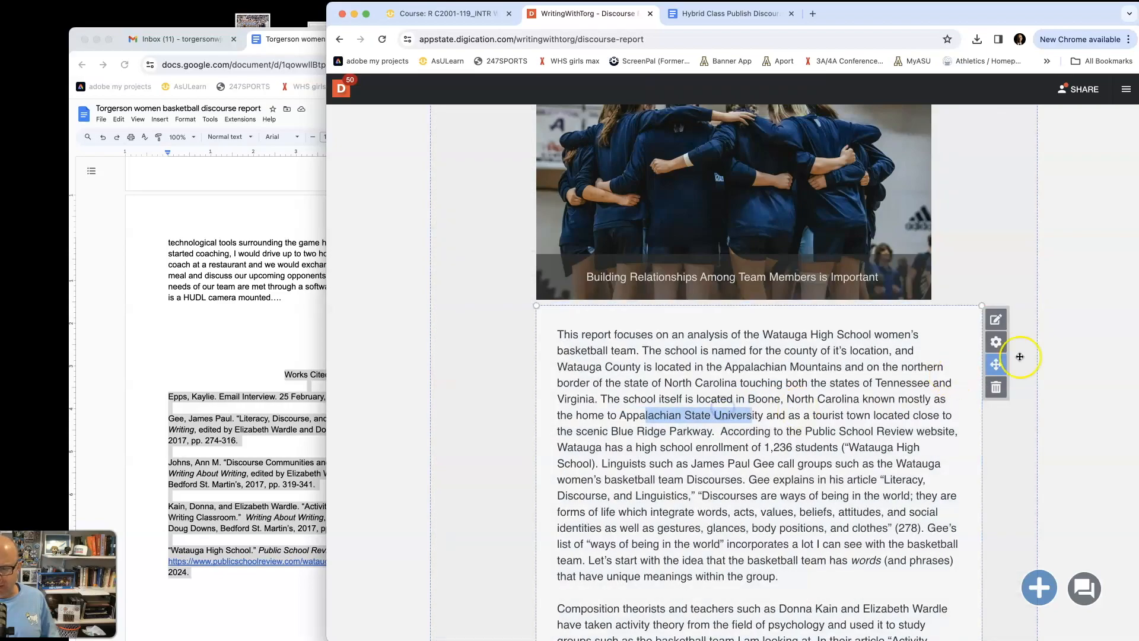
left_click(1115, 336)
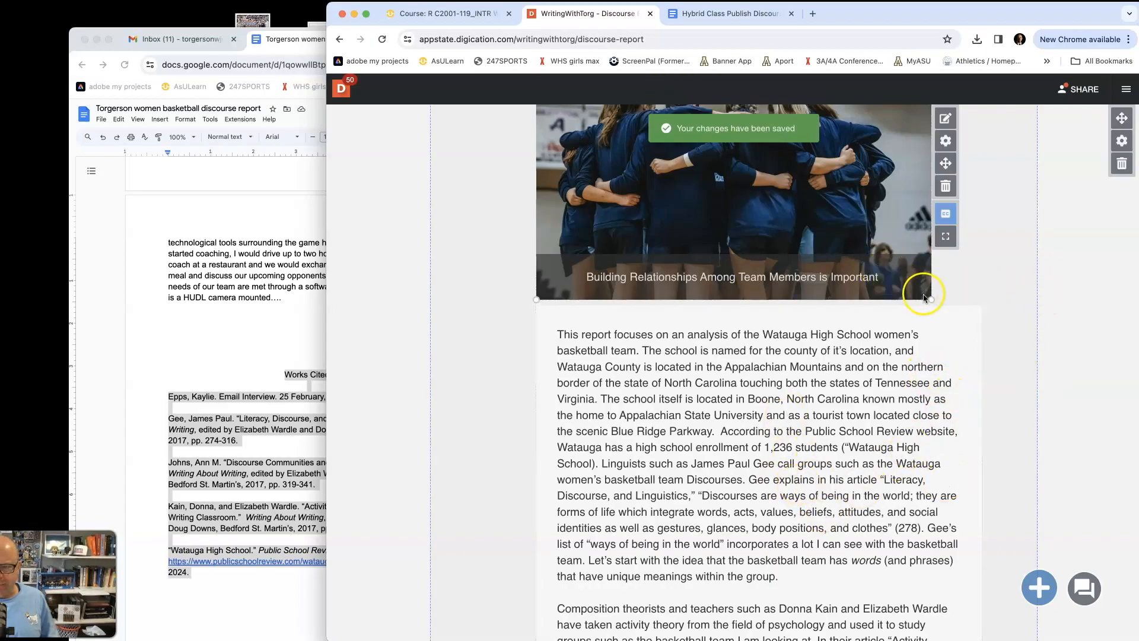
Step: Move the activity triangle image up directly beneath the report paragraphs and enlarge it until its right edge matches the text block
scroll(925, 296, "up", 3)
scroll(923, 298, "down", 5)
scroll(923, 298, "down", 10)
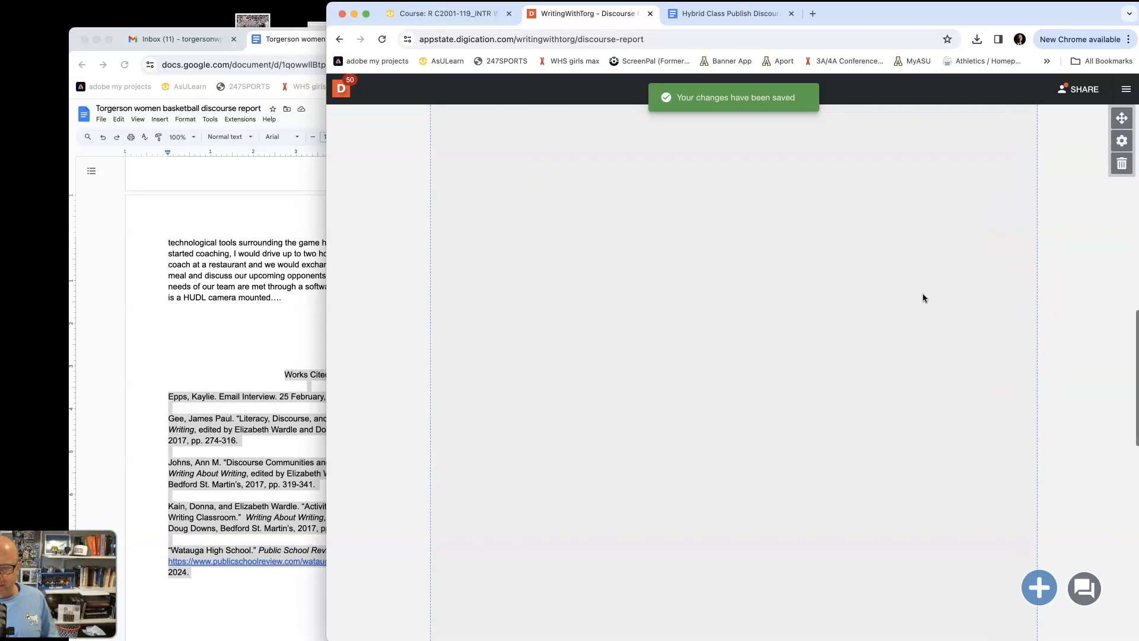
left_click(873, 331)
left_click(760, 520)
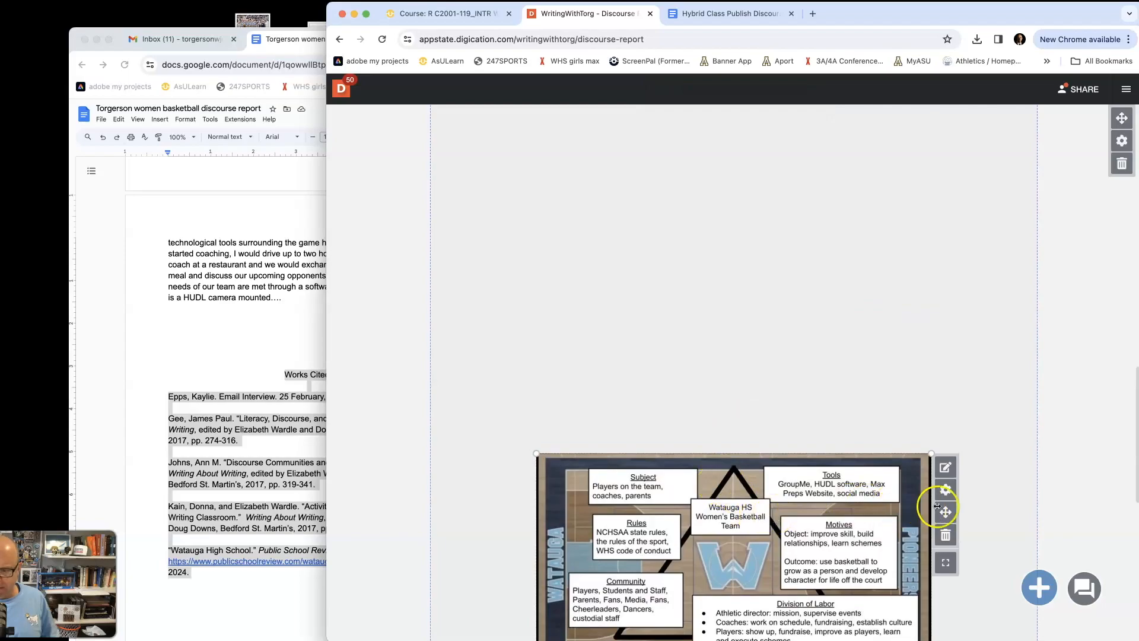
left_click_drag(947, 514, 824, 279)
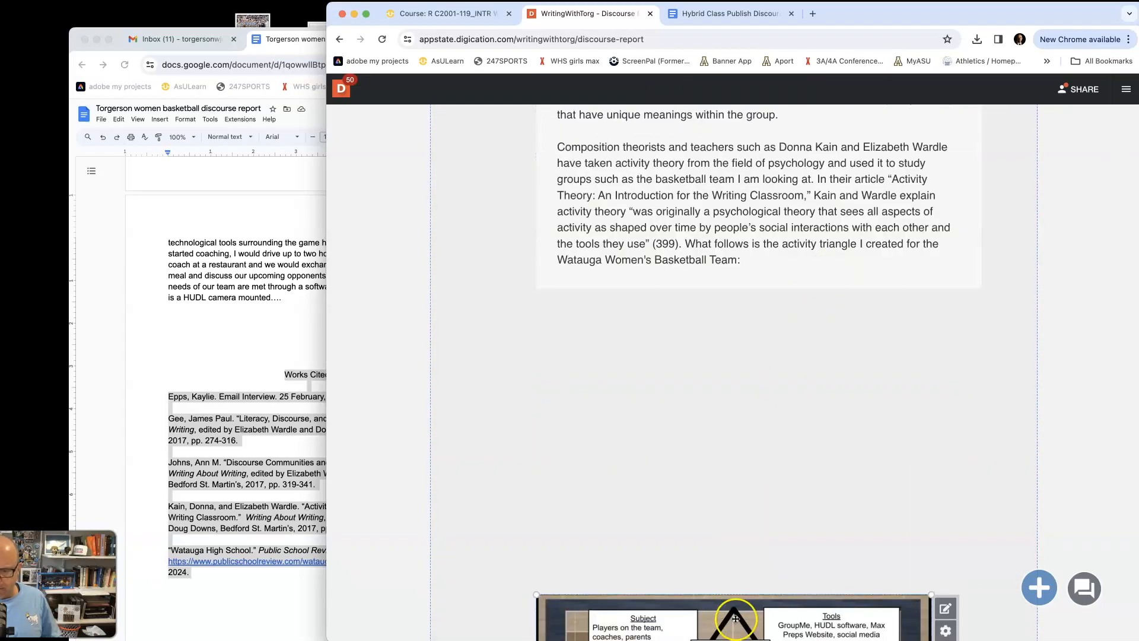
left_click(931, 552)
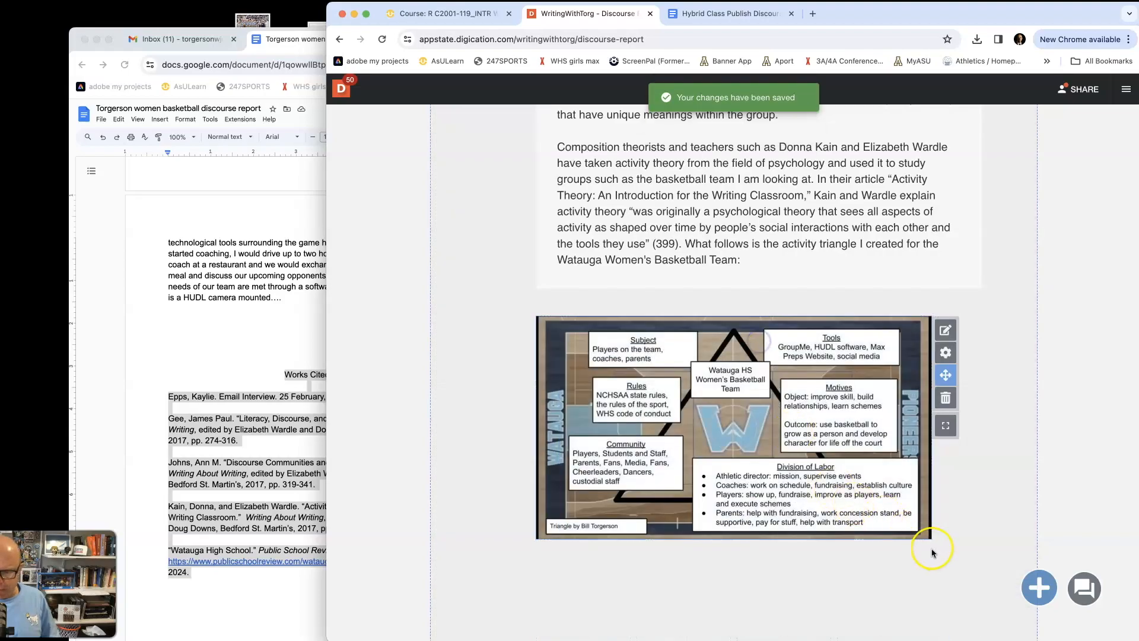
left_click_drag(930, 538, 1021, 606)
left_click_drag(884, 507, 858, 490)
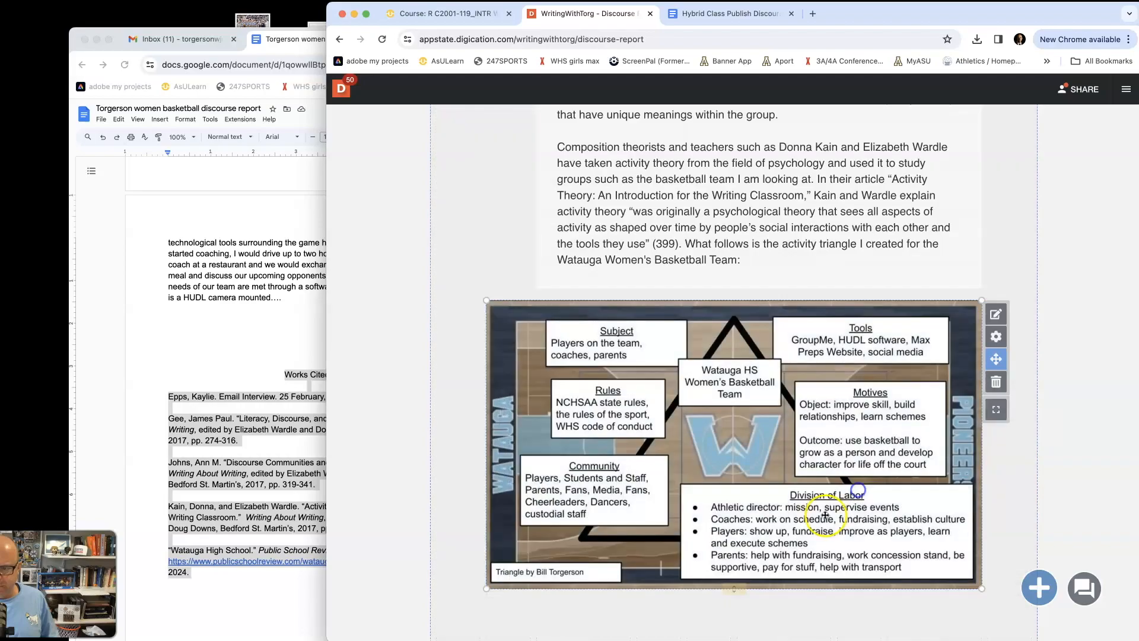
Step: Move the division of labor caption up through the empty space toward the enlarged activity triangle
scroll(1098, 374, "down", 15)
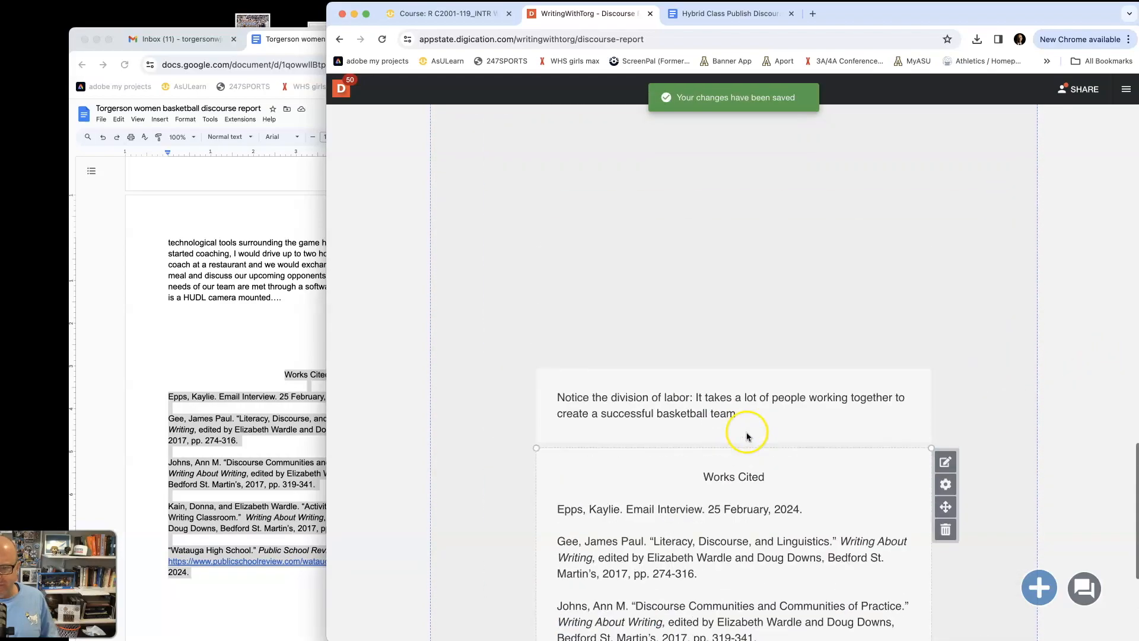
left_click_drag(759, 411, 807, 339)
left_click(924, 463)
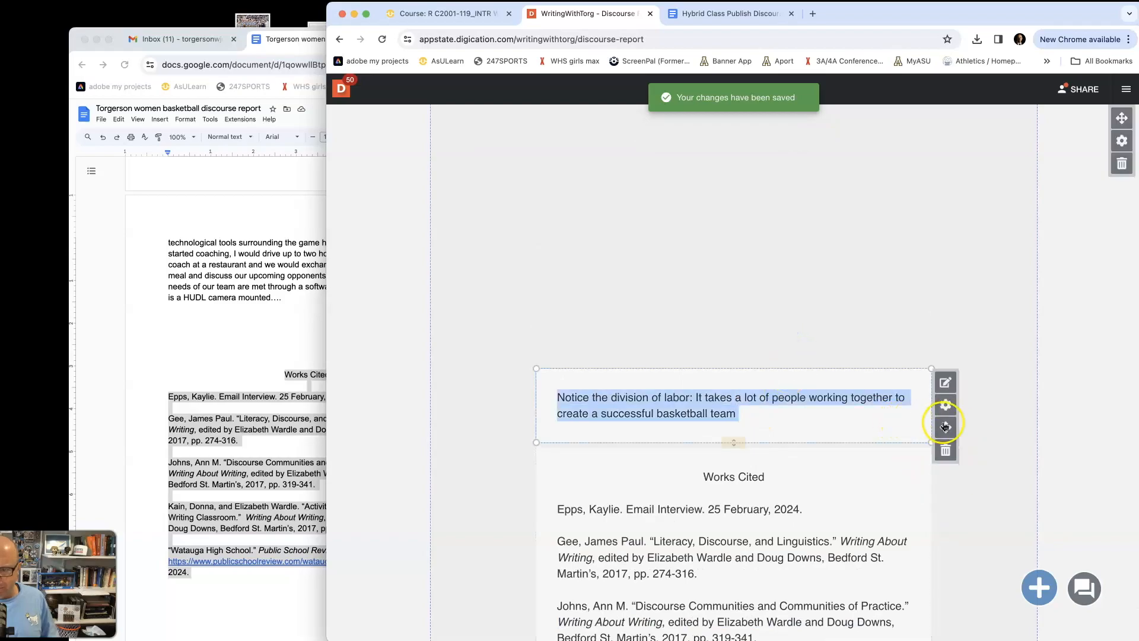
left_click_drag(777, 425, 777, 209)
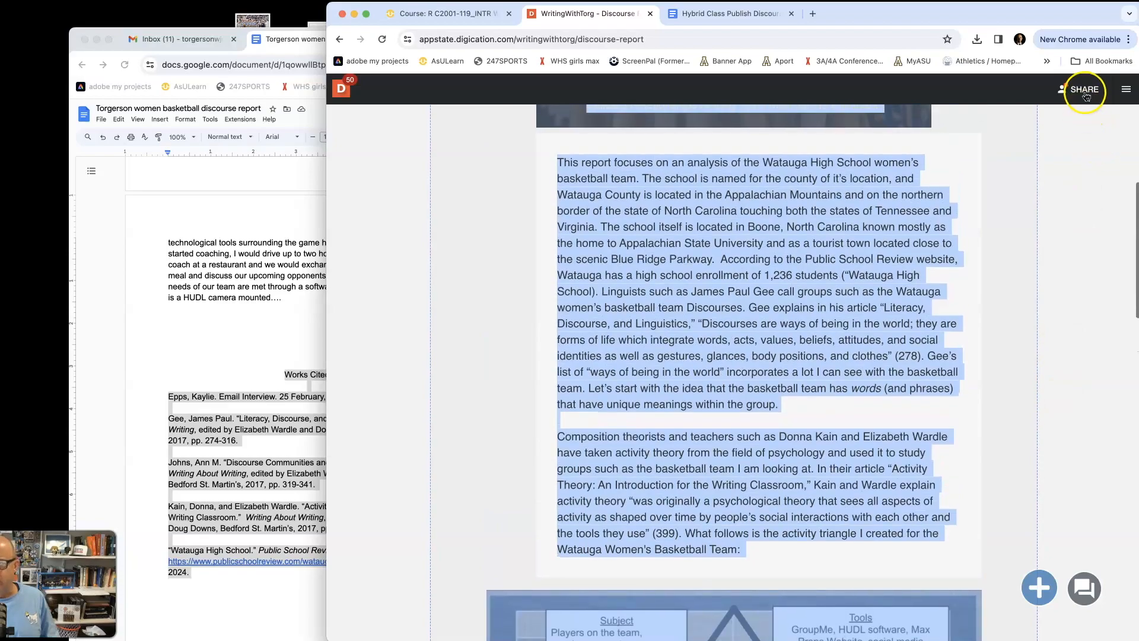
Step: Publish the rearranged Discourse Report page from the share settings
left_click(1085, 90)
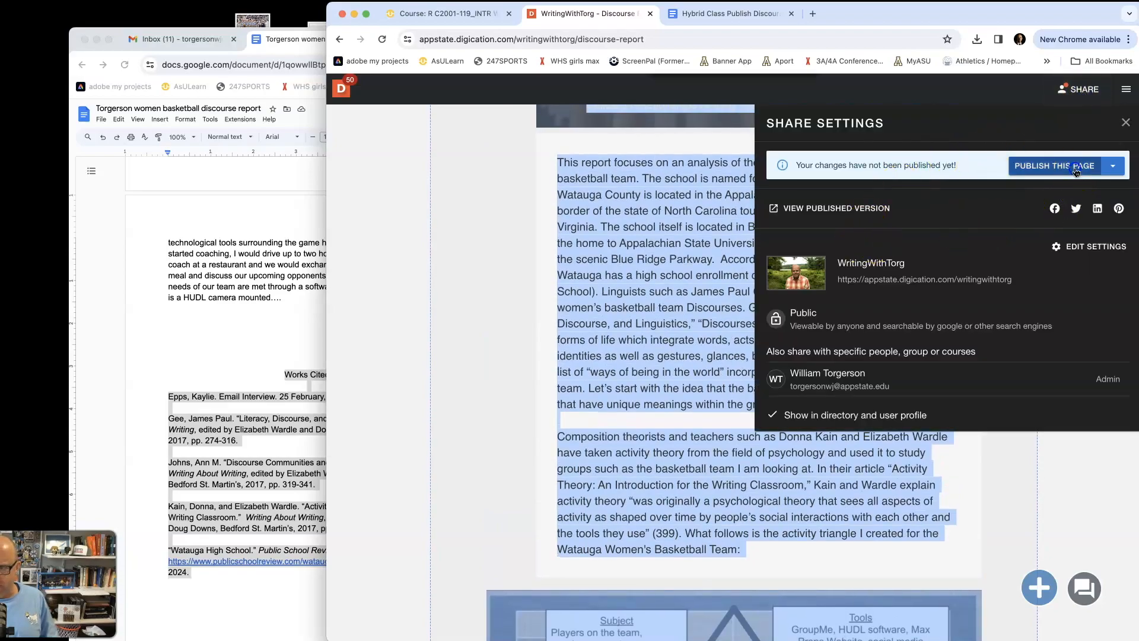
left_click(1076, 170)
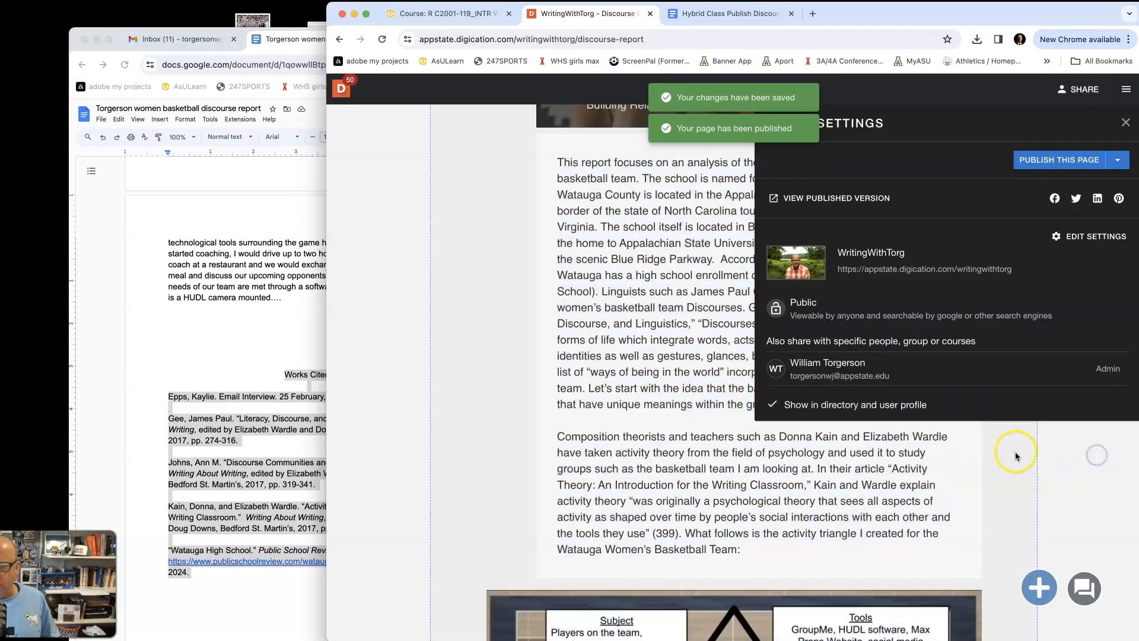